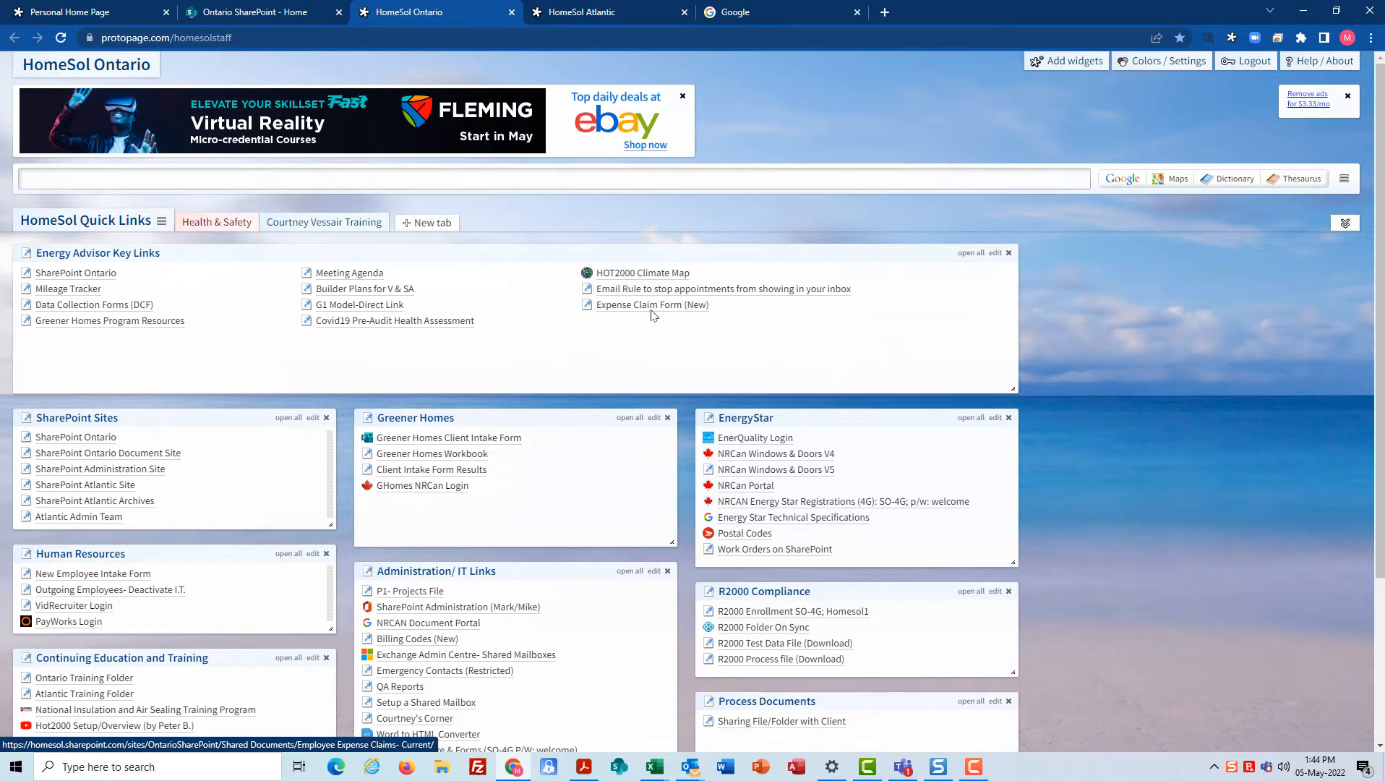
Step: Open the Expense Claim Form (New) link and look through the employee folders and files in Employee Expense Claims- Current
{"action": "left_click", "coordinate": [649, 308]}
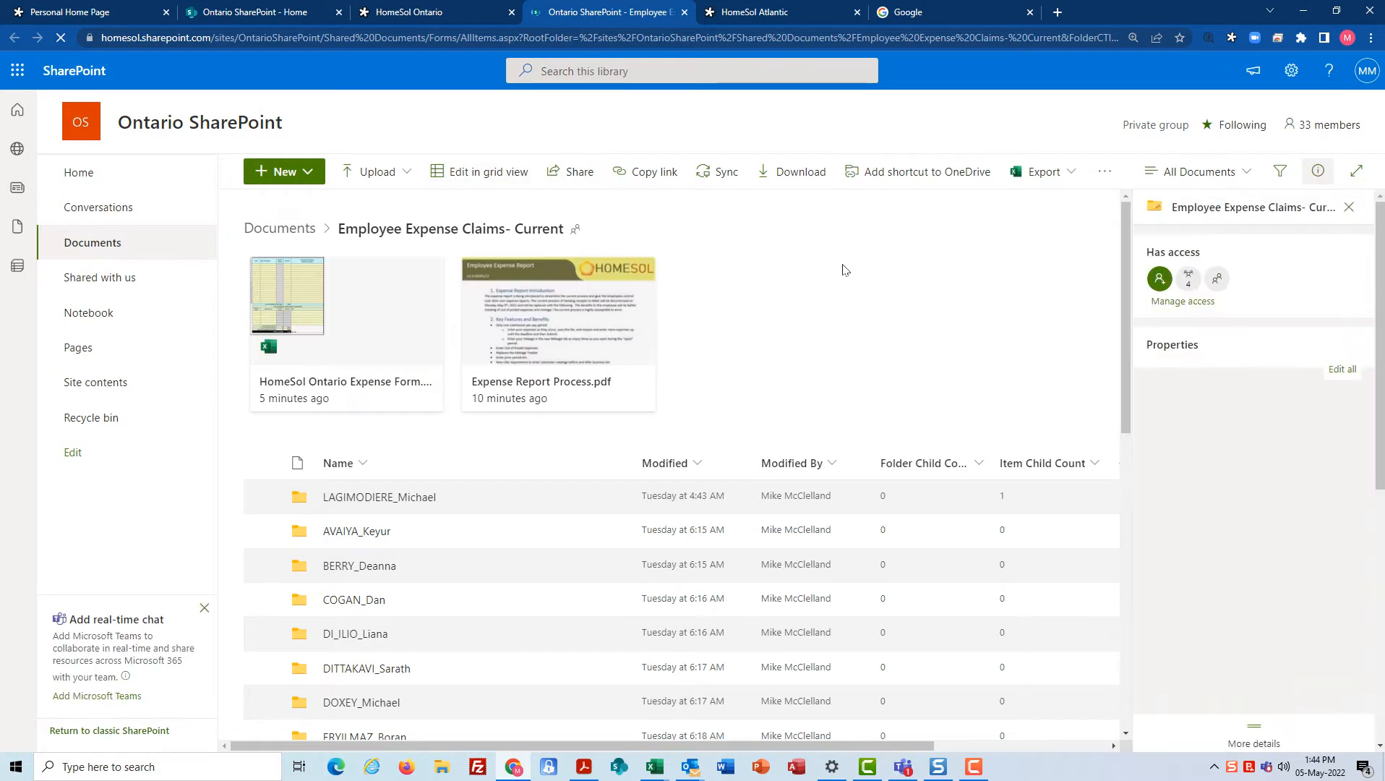
{"action": "scroll", "coordinate": [446, 414], "scroll_direction": "down", "scroll_amount": 3}
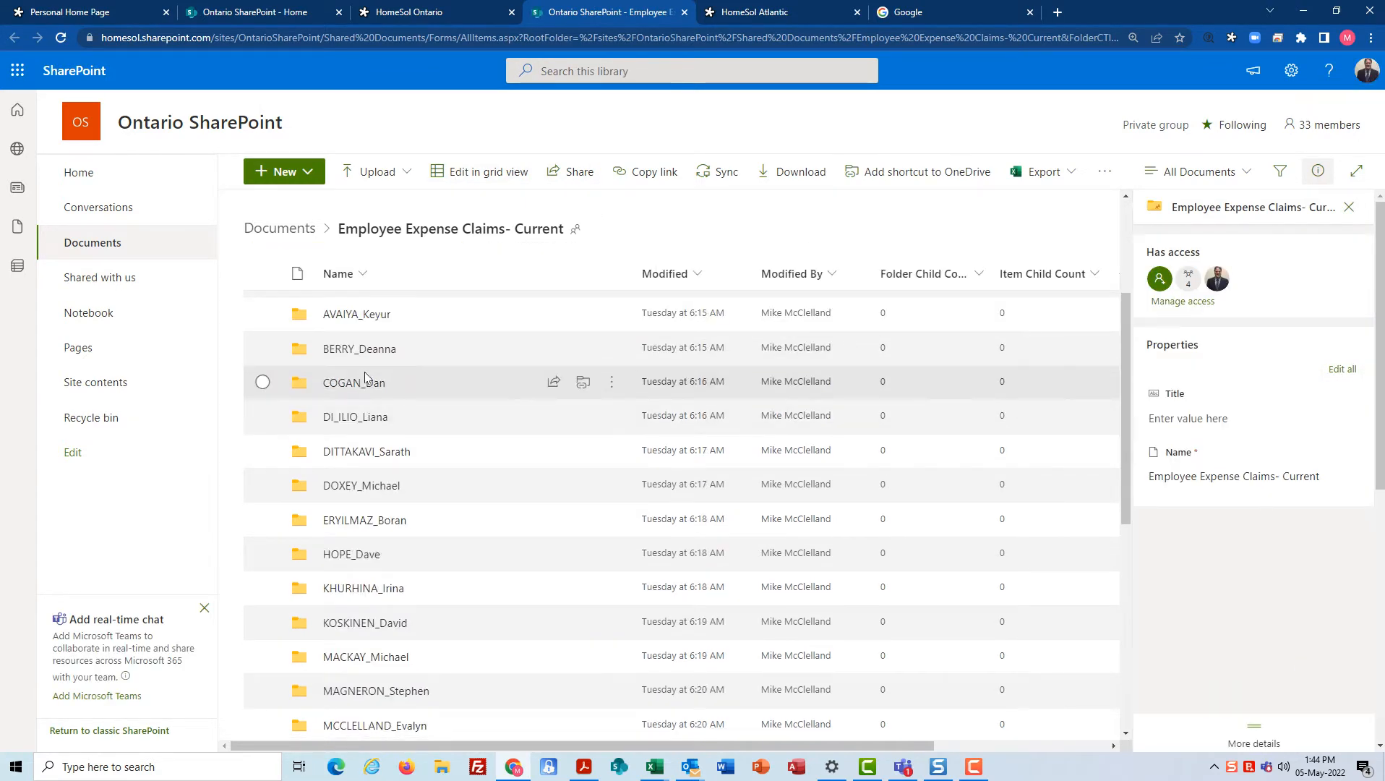
{"action": "scroll", "coordinate": [365, 377], "scroll_direction": "up", "scroll_amount": 2}
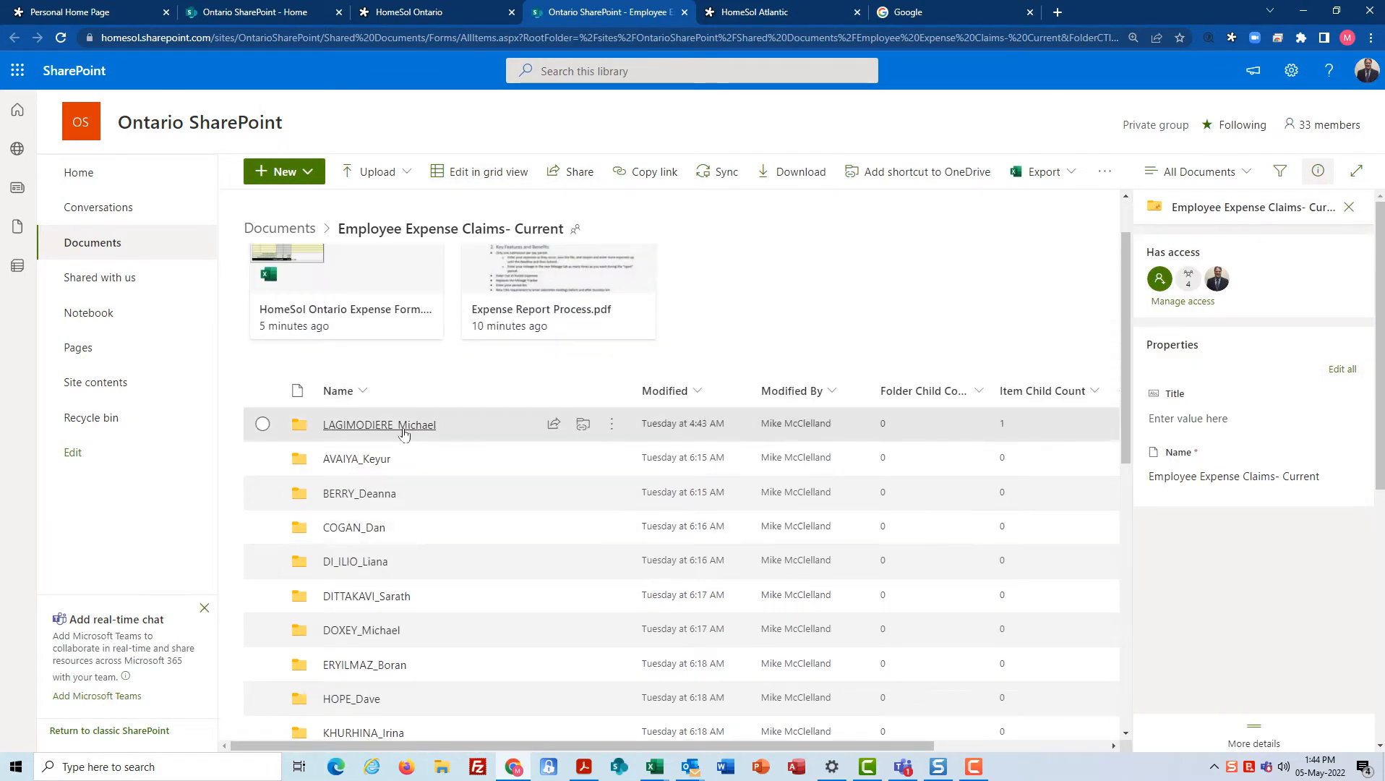
{"action": "scroll", "coordinate": [404, 432], "scroll_direction": "down", "scroll_amount": 10}
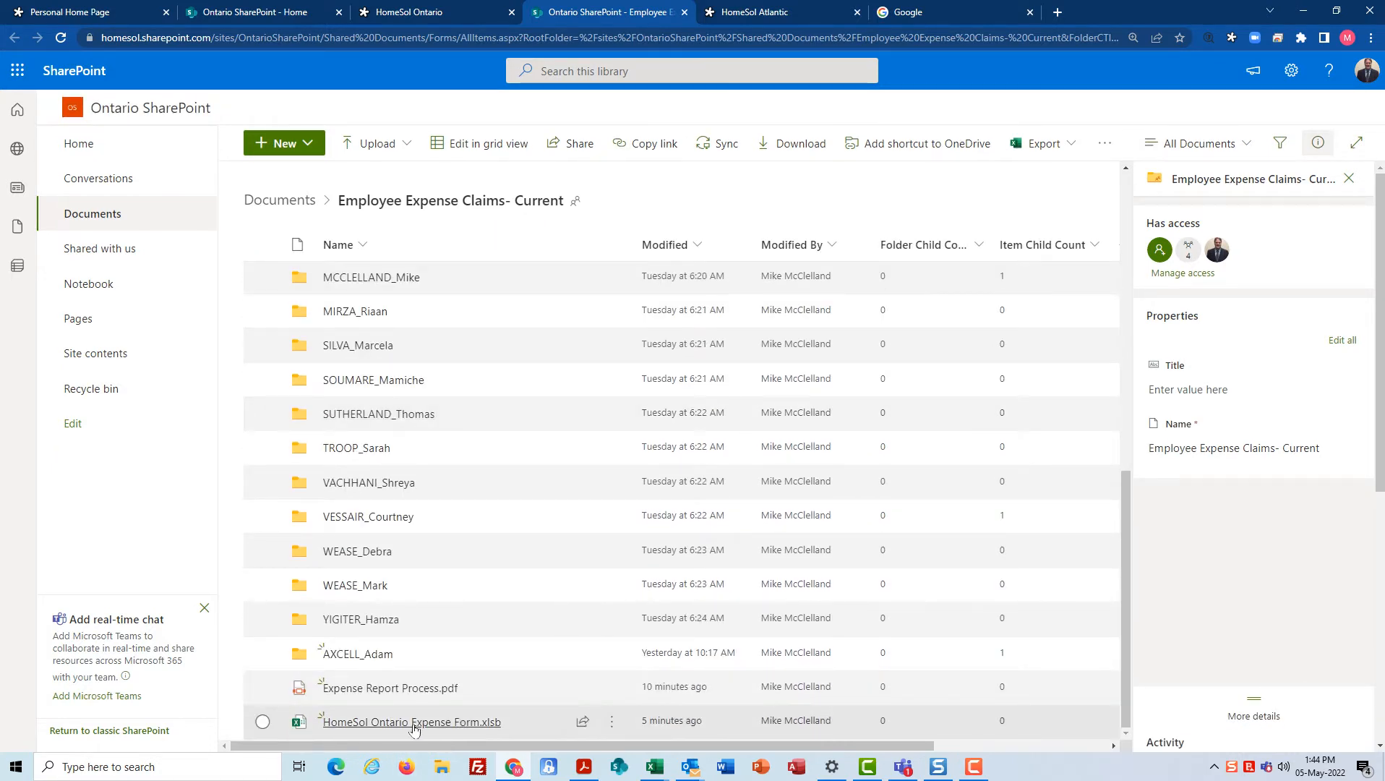
{"action": "mouse_move", "coordinate": [471, 723]}
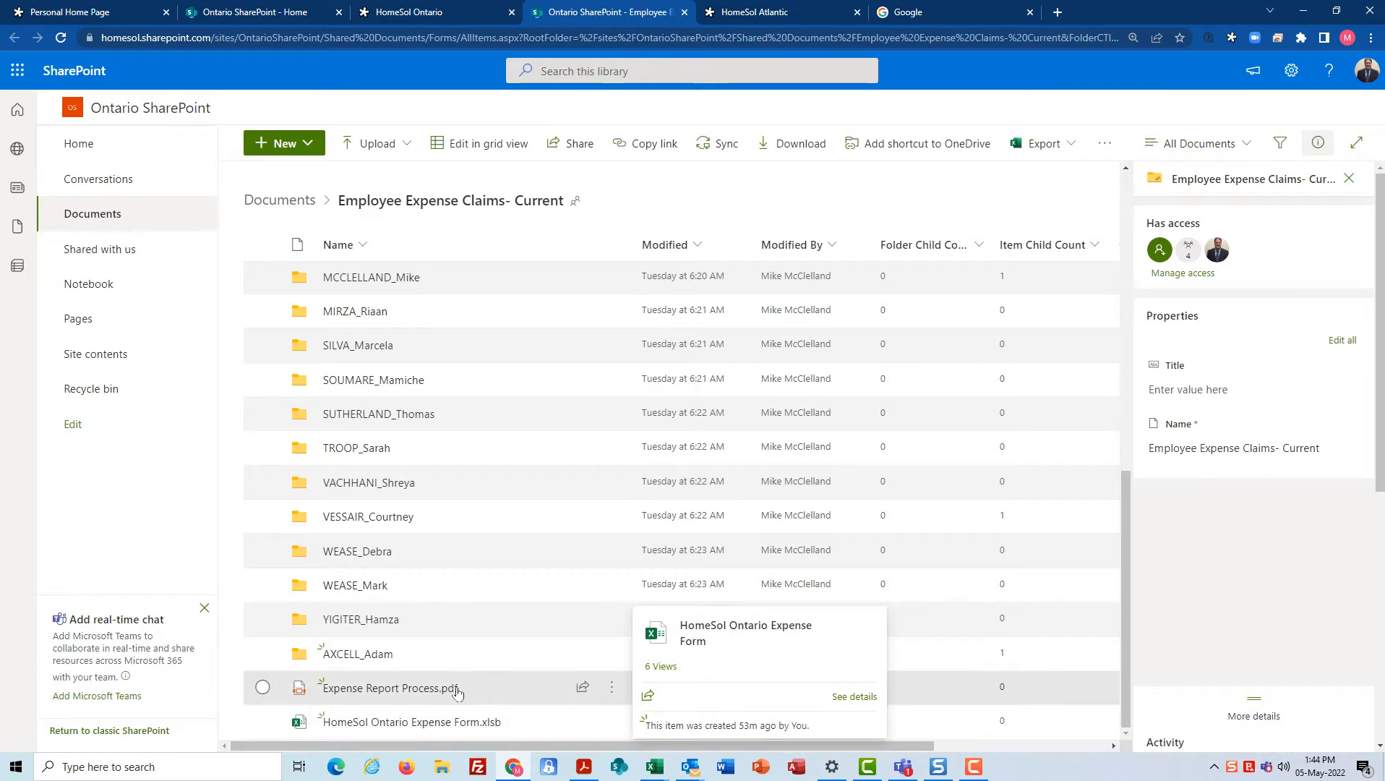
{"action": "mouse_move", "coordinate": [440, 690]}
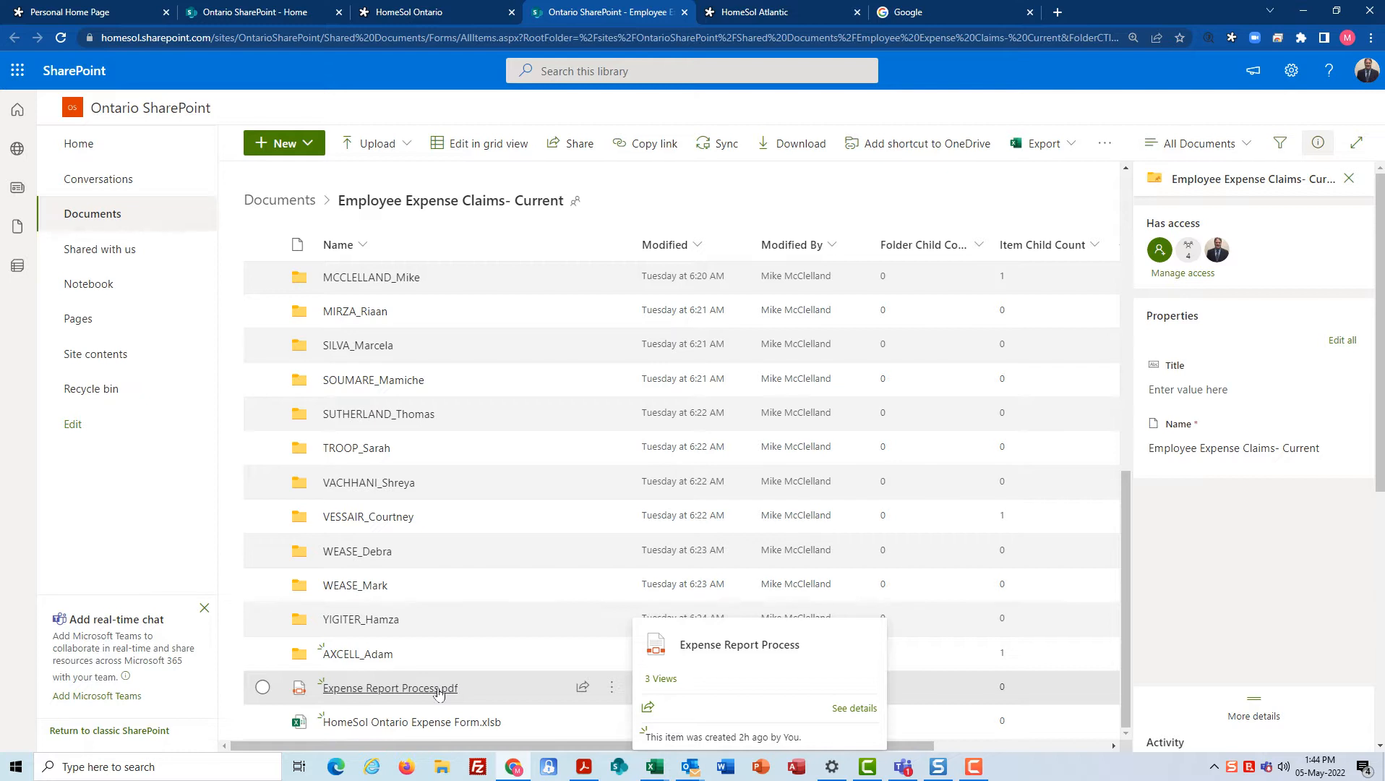
{"action": "scroll", "coordinate": [463, 727], "scroll_direction": "up", "scroll_amount": 2}
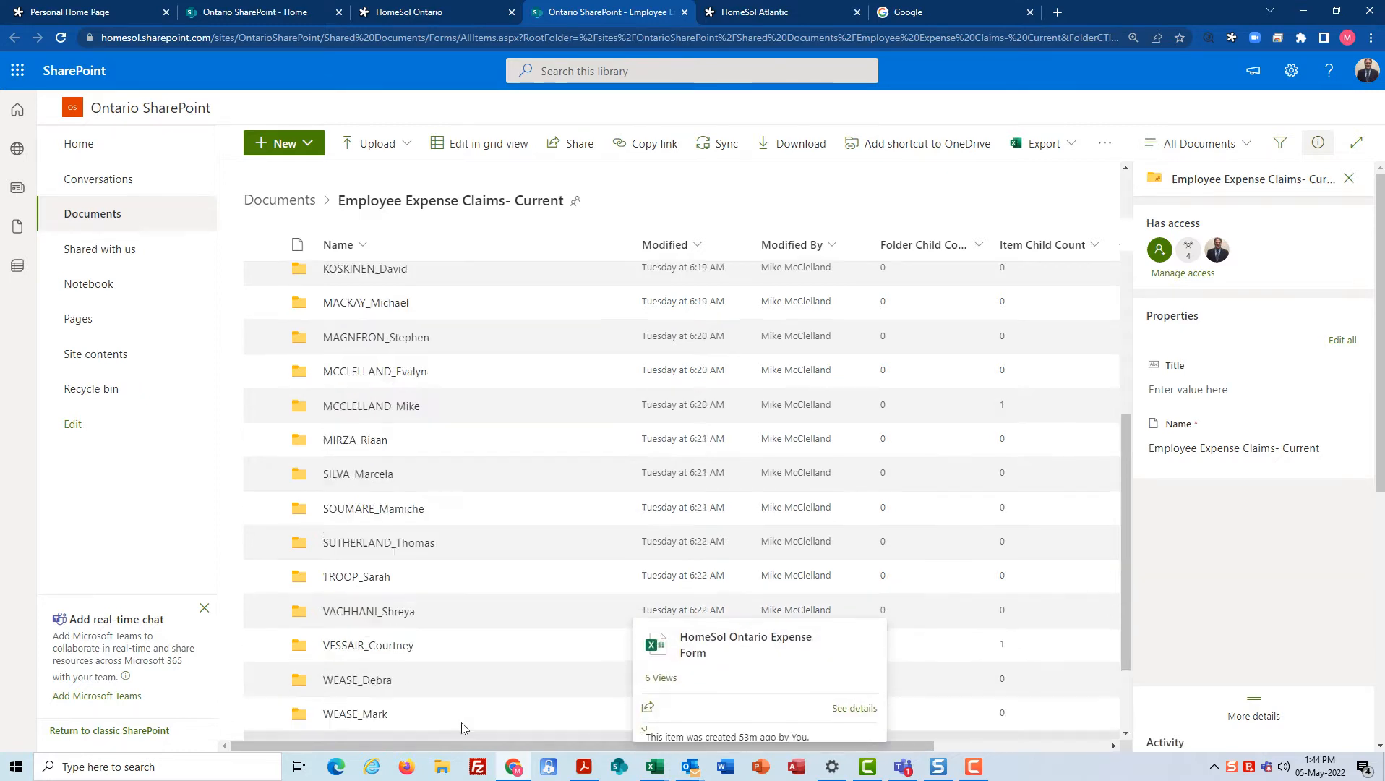
{"action": "scroll", "coordinate": [466, 720], "scroll_direction": "up", "scroll_amount": 5}
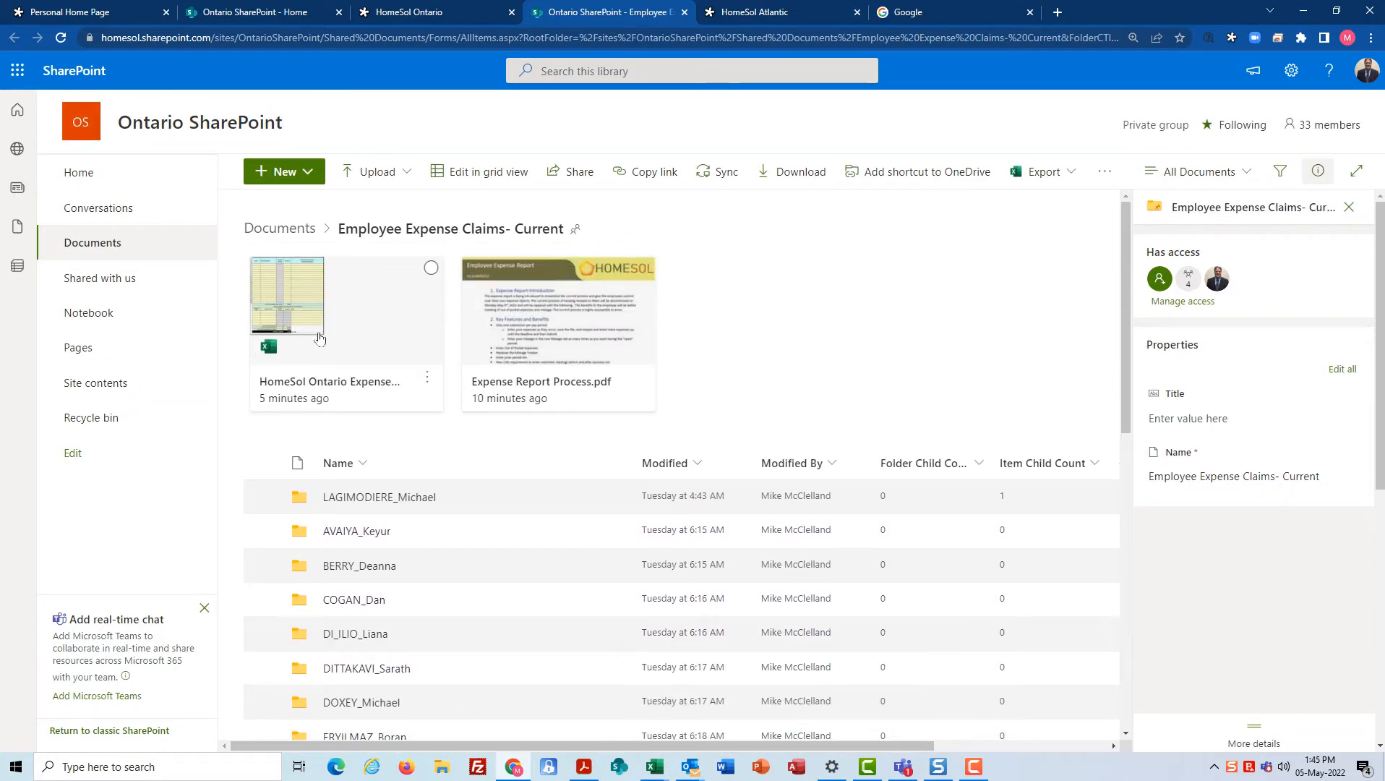
Step: Open the HomeSol Ontario Expense Form workbook in the Excel desktop app and maximize its window
{"action": "mouse_move", "coordinate": [553, 600]}
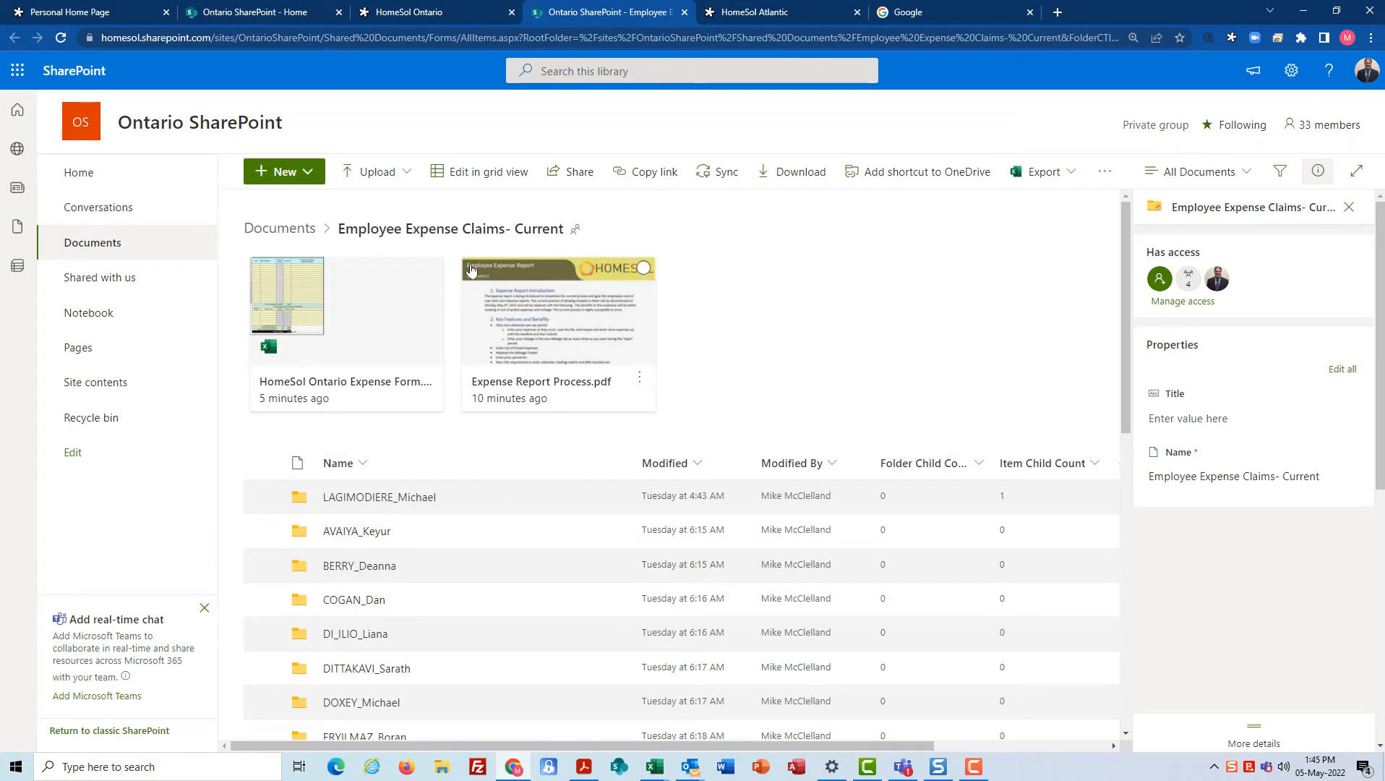
{"action": "mouse_move", "coordinate": [350, 301]}
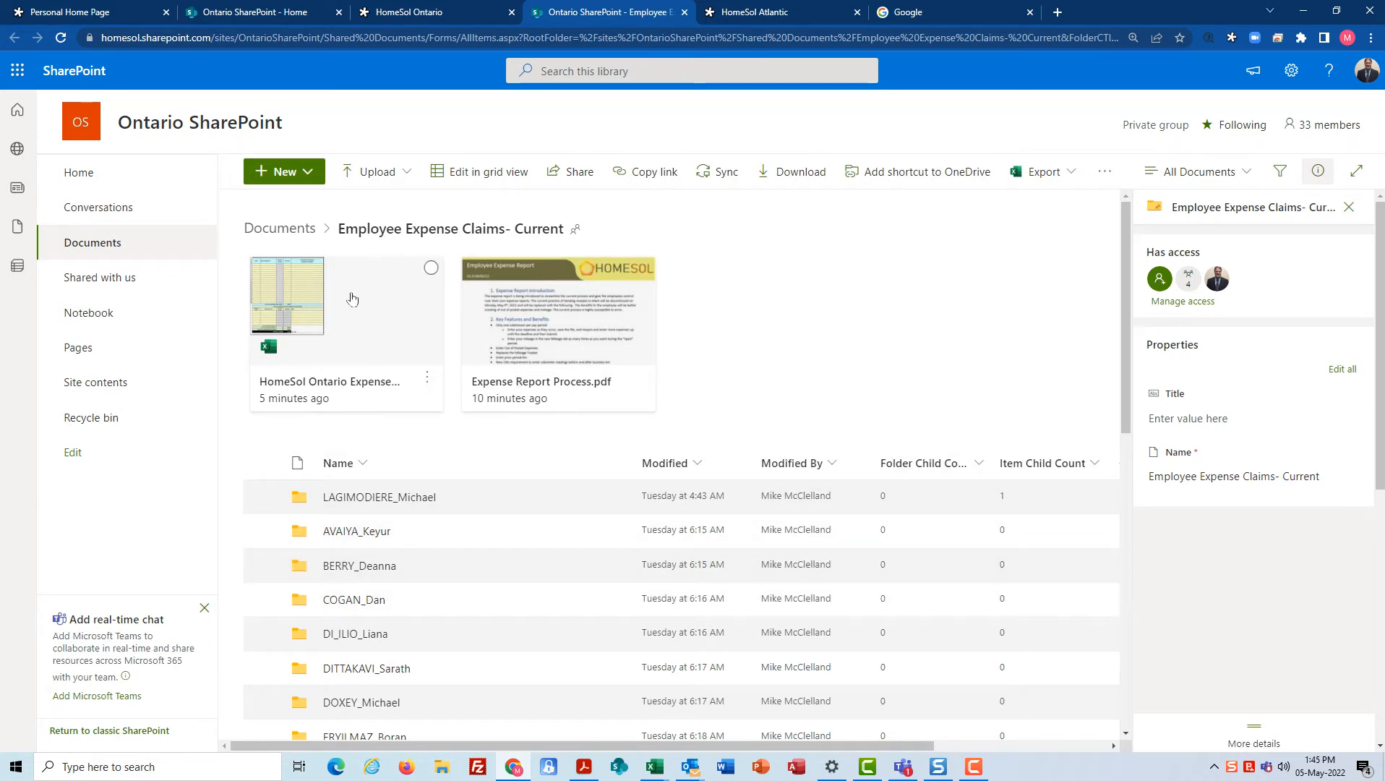
{"action": "right_click", "coordinate": [443, 383]}
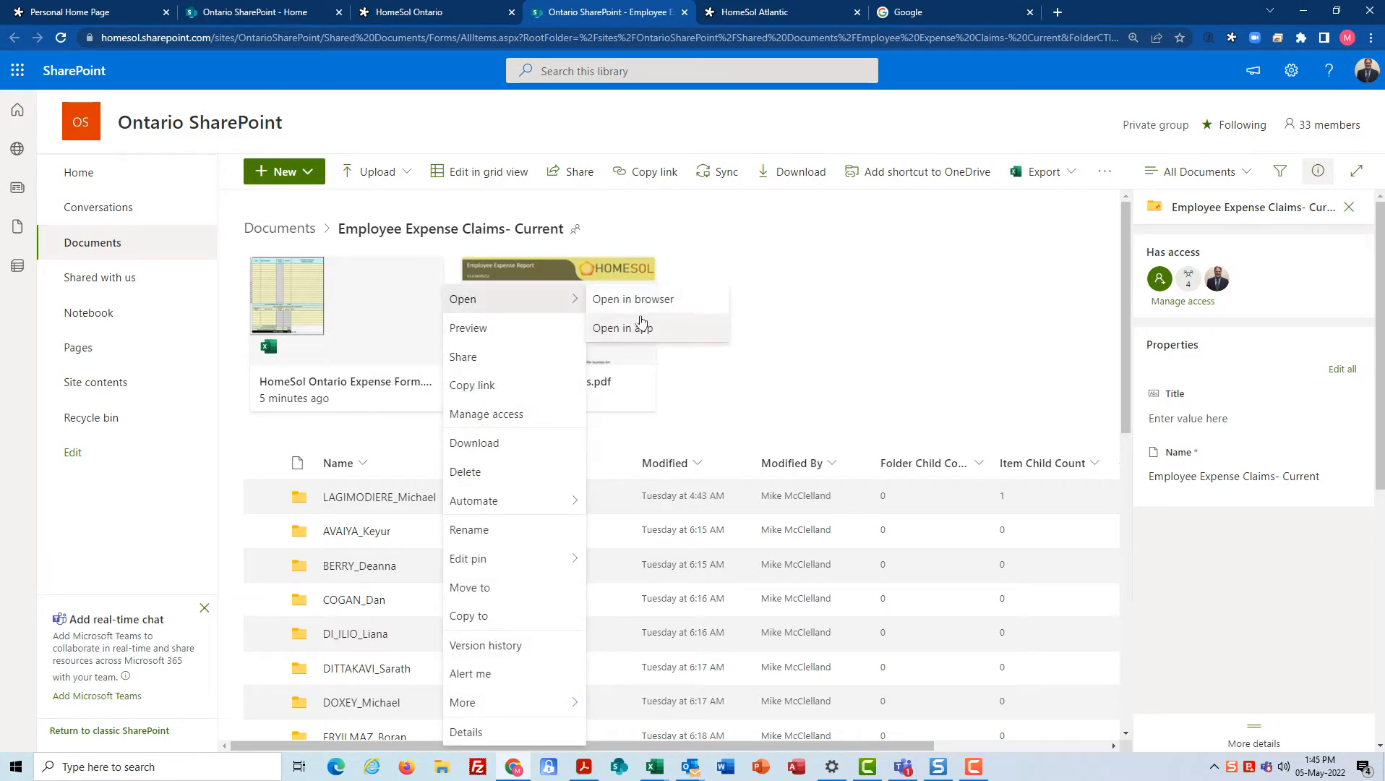
{"action": "left_click", "coordinate": [640, 329]}
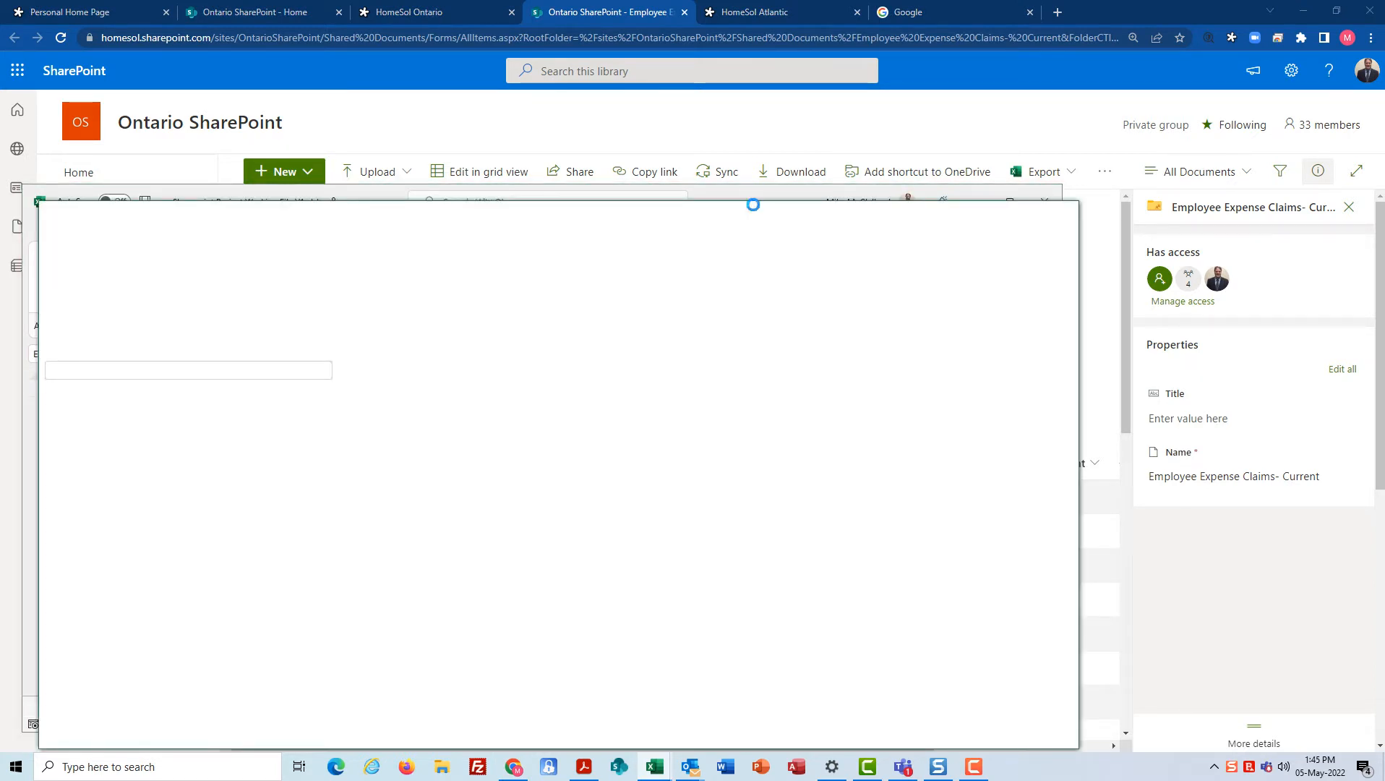
{"action": "double_click", "coordinate": [758, 218]}
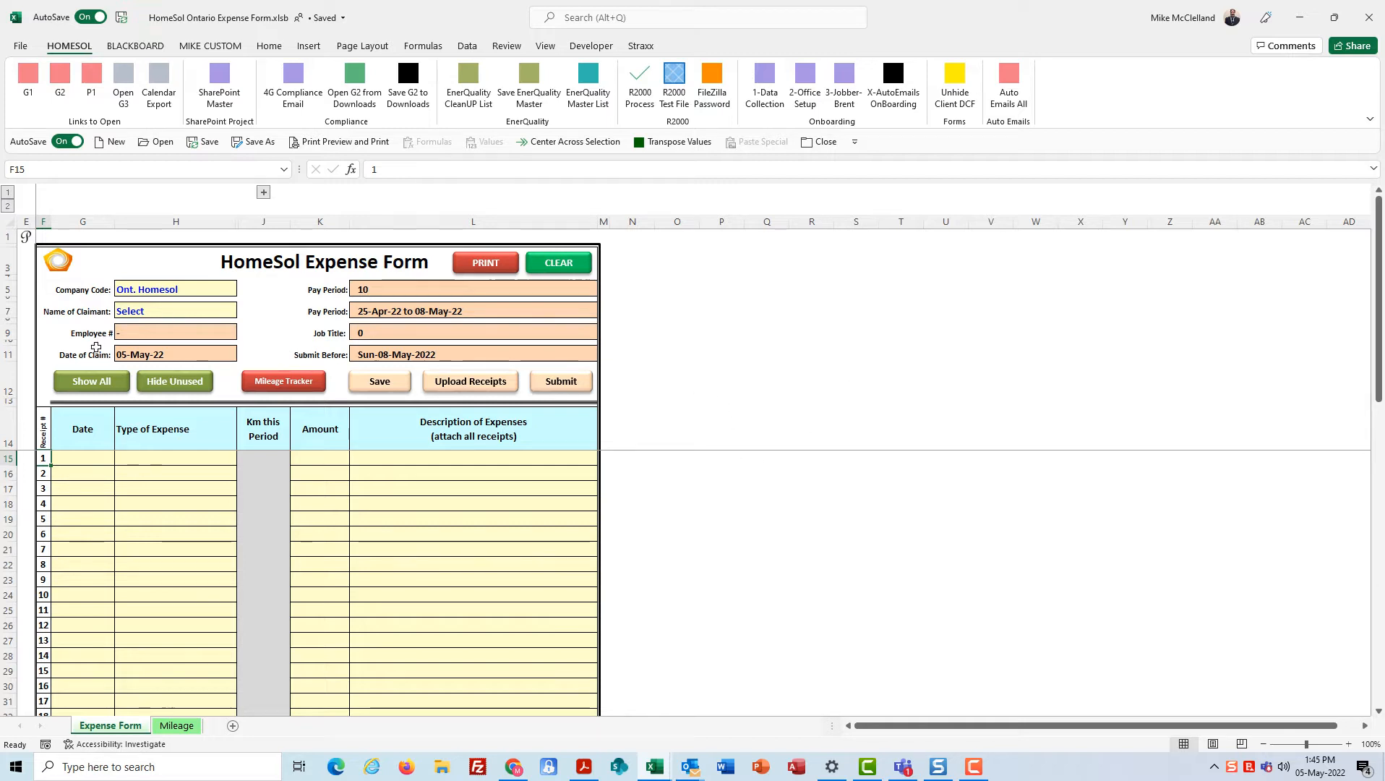
Step: Look over the Mileage sheet and examine the Expense Form's pay period, job title, submit-before and claim date cells
{"action": "left_click", "coordinate": [182, 725]}
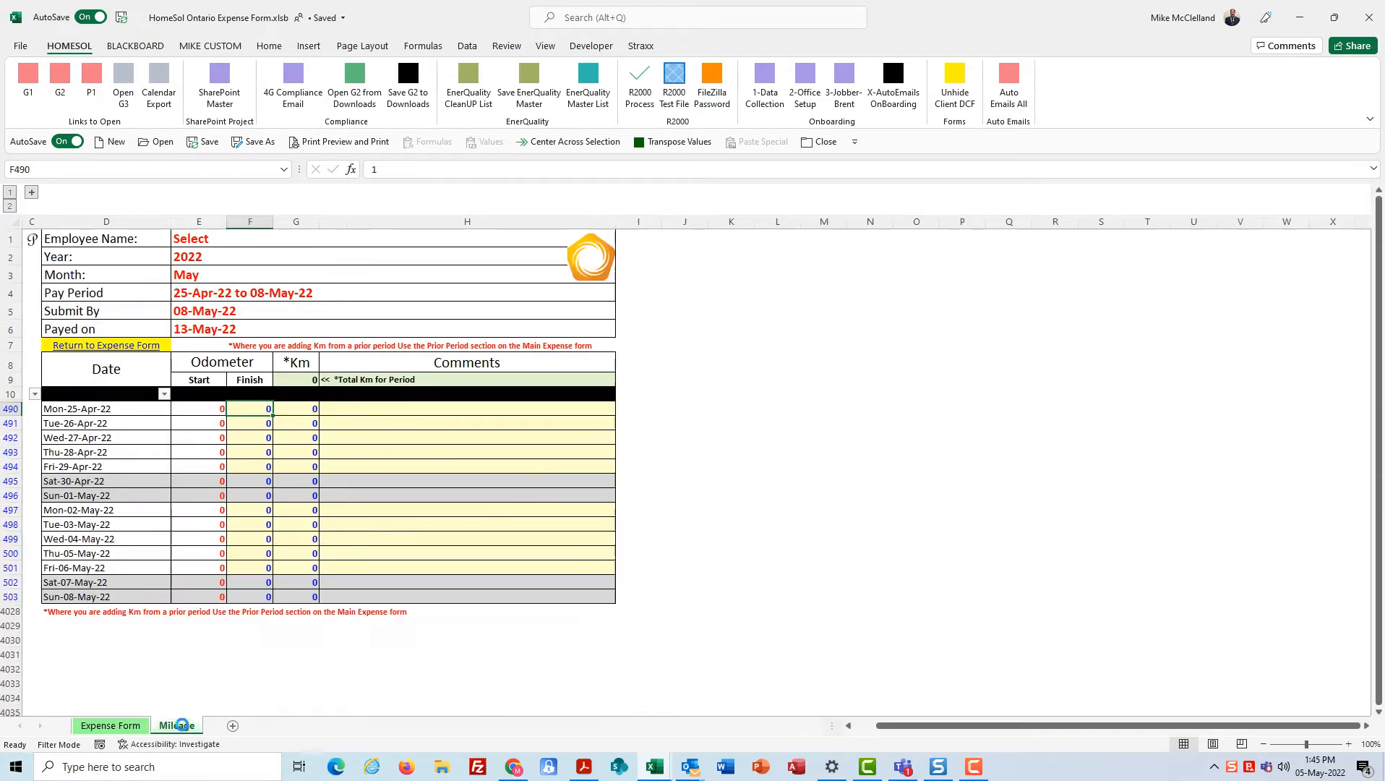
{"action": "left_click", "coordinate": [134, 726]}
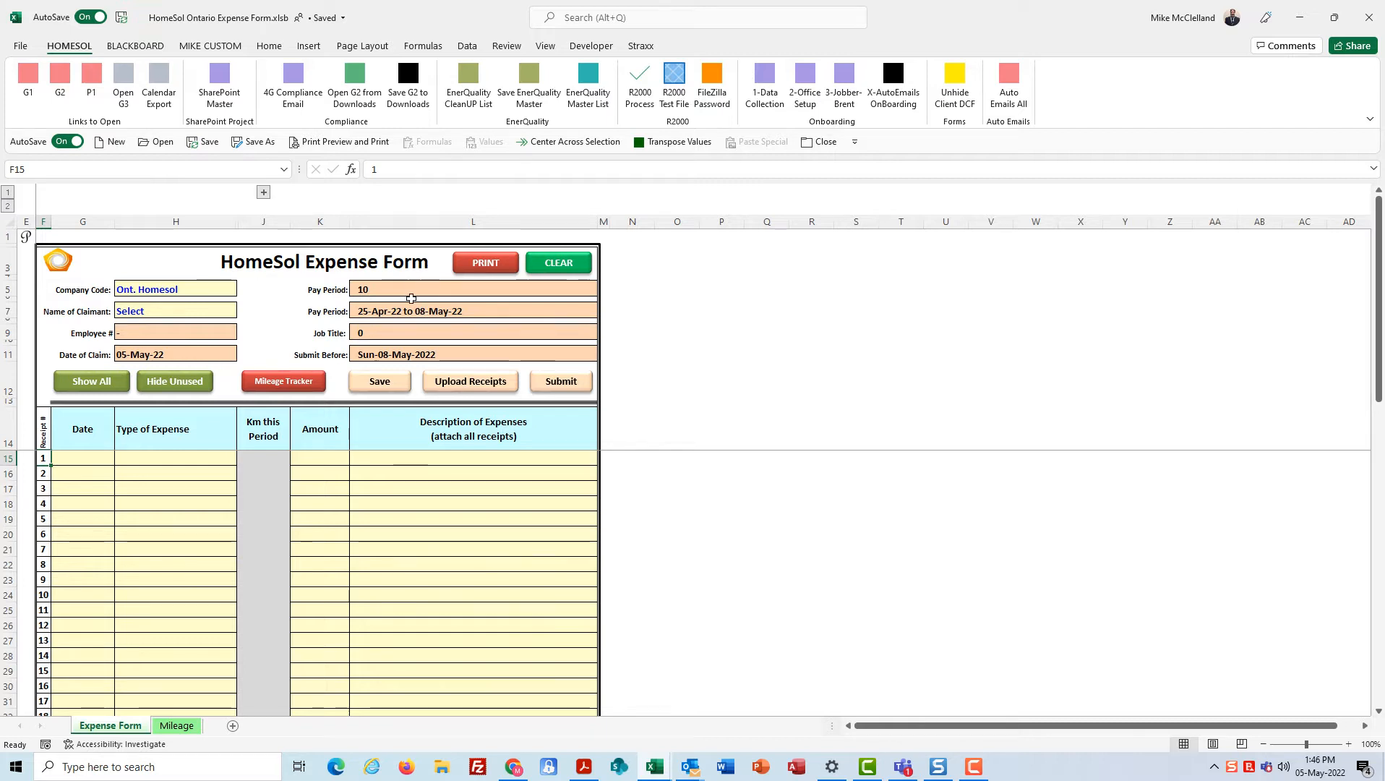
{"action": "left_click", "coordinate": [409, 292]}
{"action": "left_click", "coordinate": [402, 310]}
{"action": "left_click", "coordinate": [400, 331]}
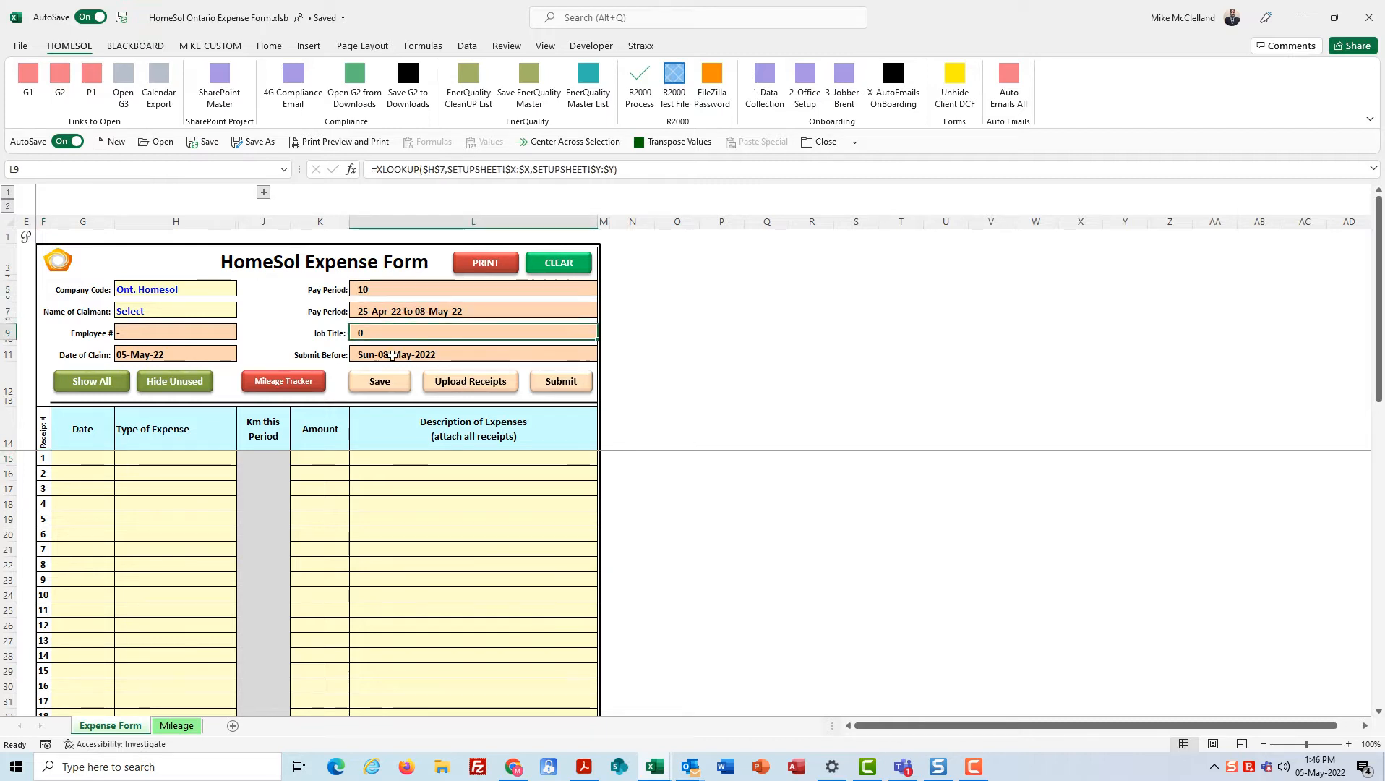
{"action": "left_click", "coordinate": [394, 355]}
{"action": "left_click", "coordinate": [143, 356]}
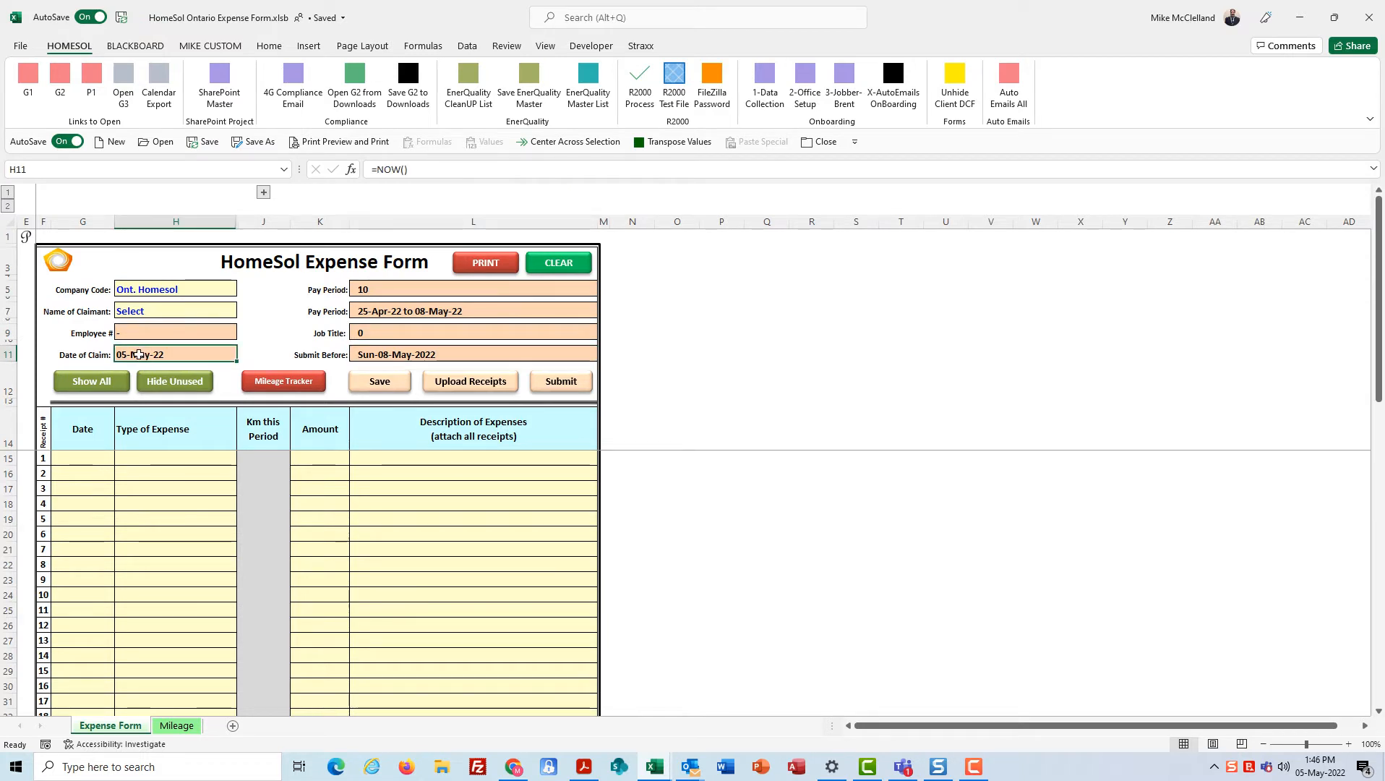
Step: Choose the claimant's name from the form's name list and save the claim with the form's own Save function
{"action": "left_click", "coordinate": [174, 311]}
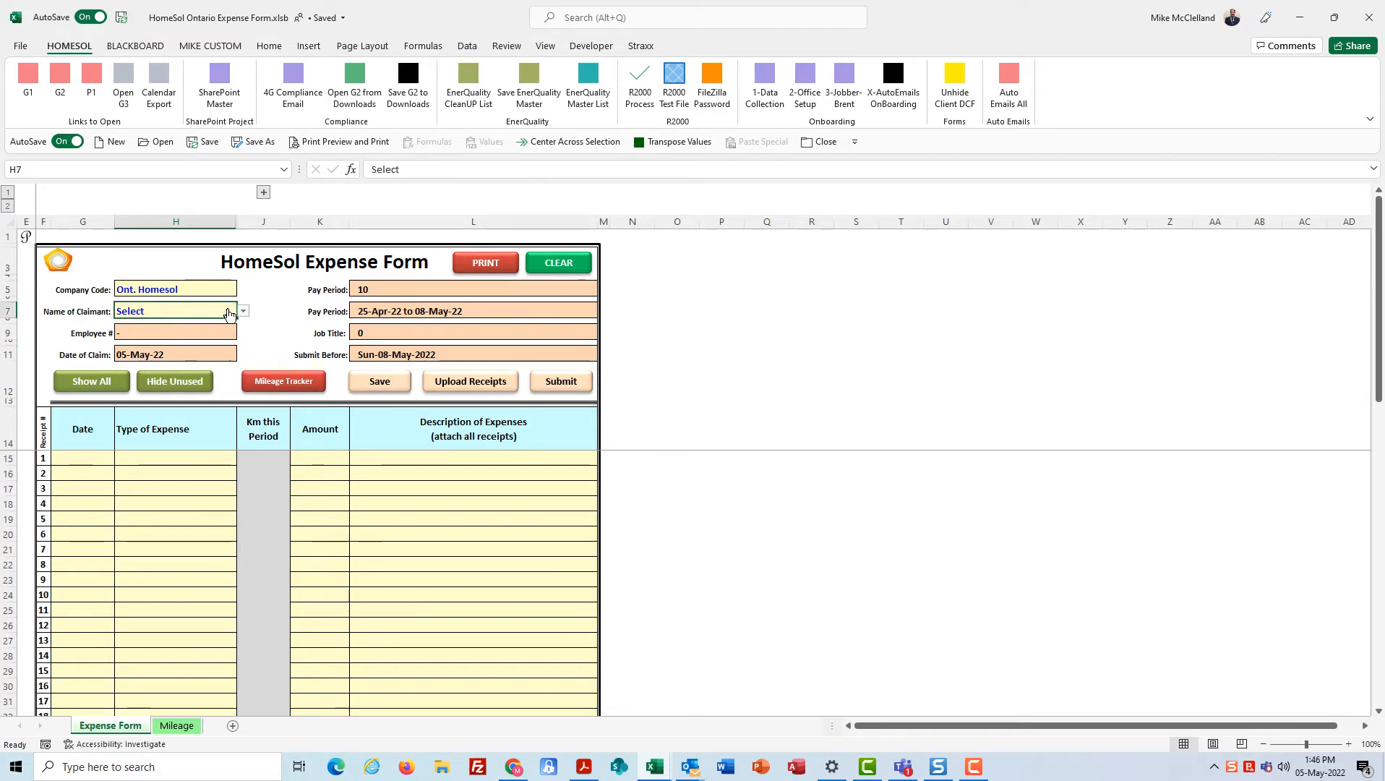
{"action": "left_click", "coordinate": [243, 311]}
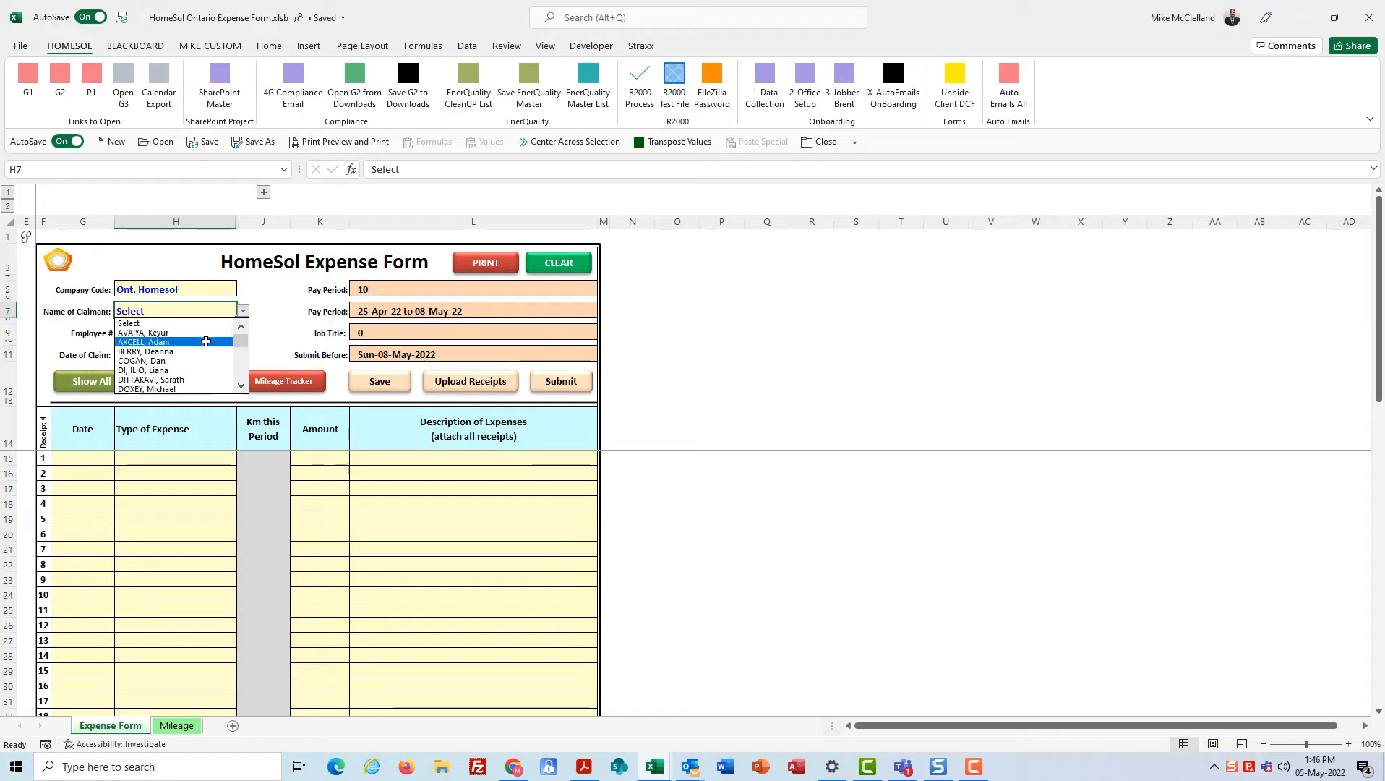
{"action": "left_click", "coordinate": [239, 387]}
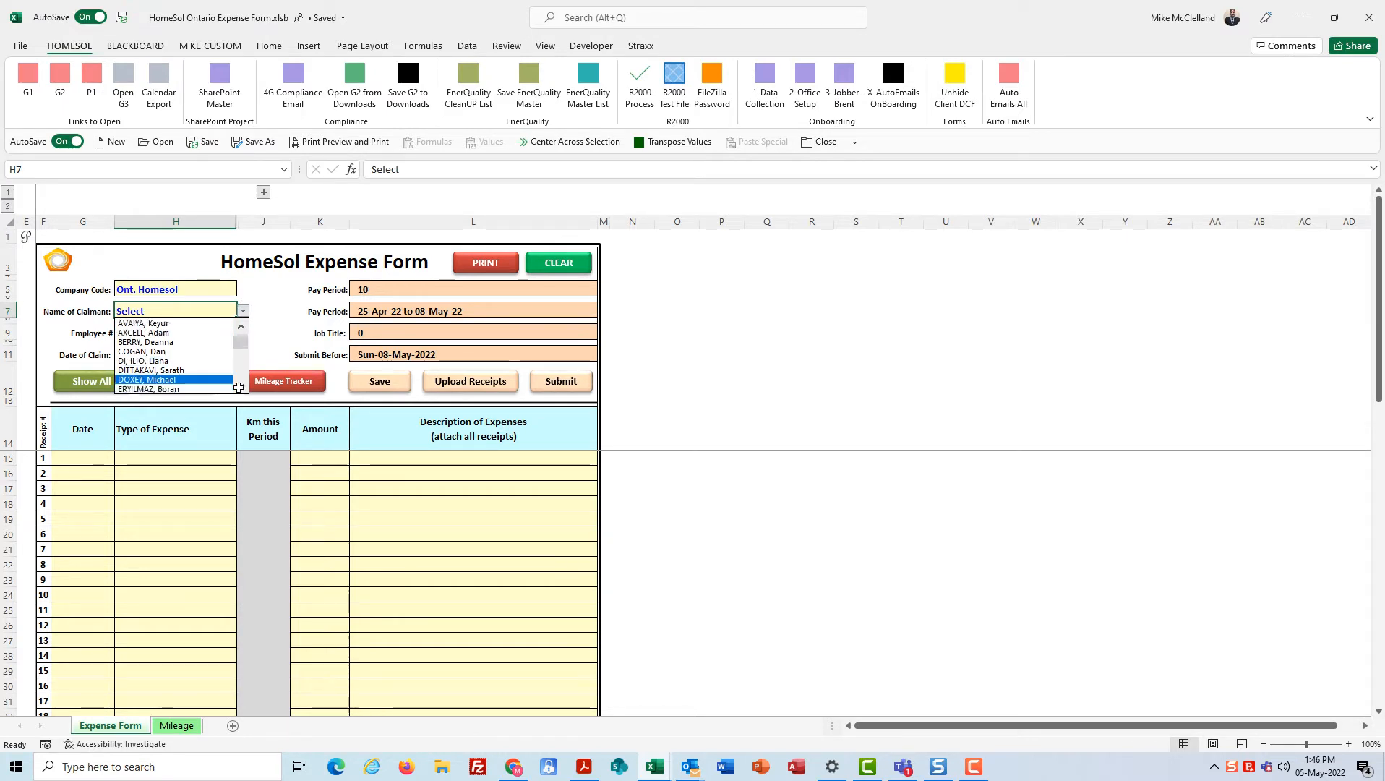
{"action": "scroll", "coordinate": [238, 387], "scroll_direction": "down", "scroll_amount": 3}
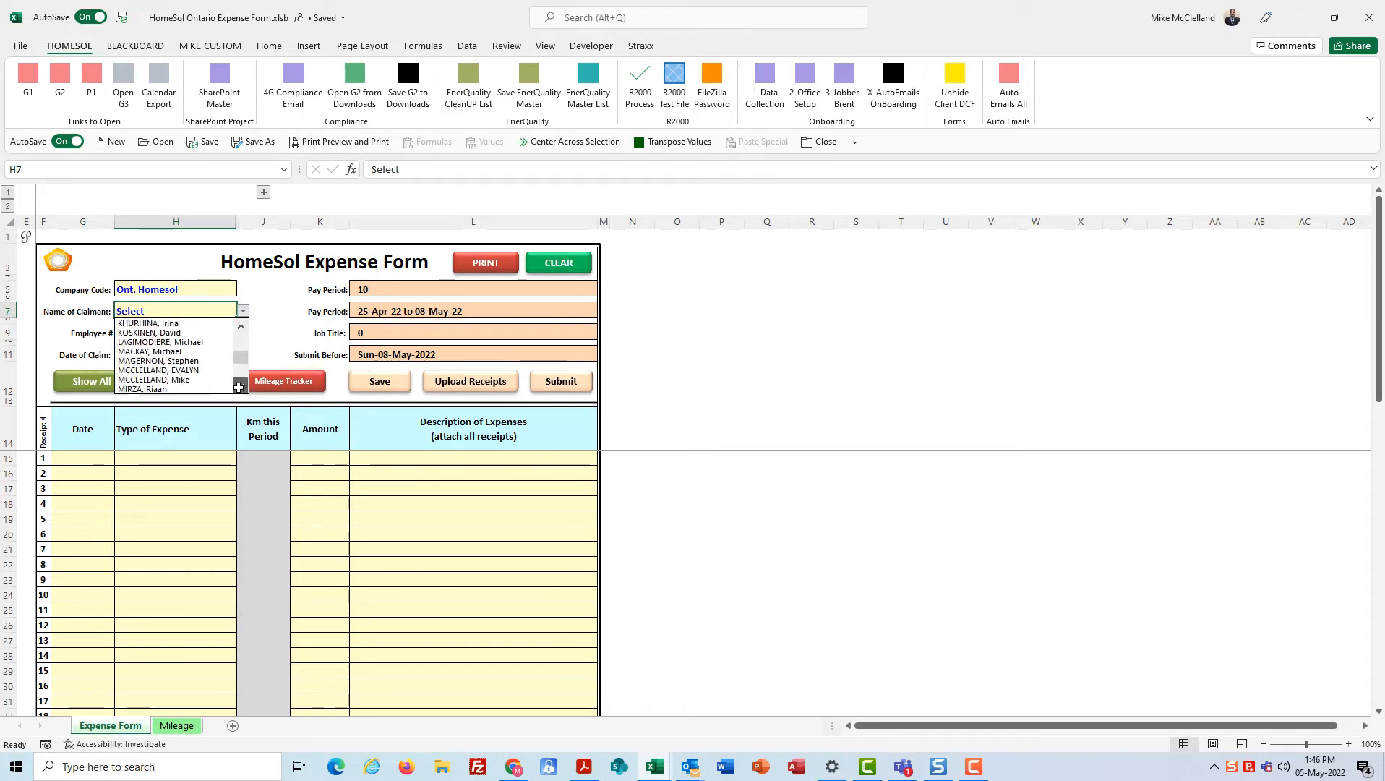
{"action": "left_click", "coordinate": [180, 371]}
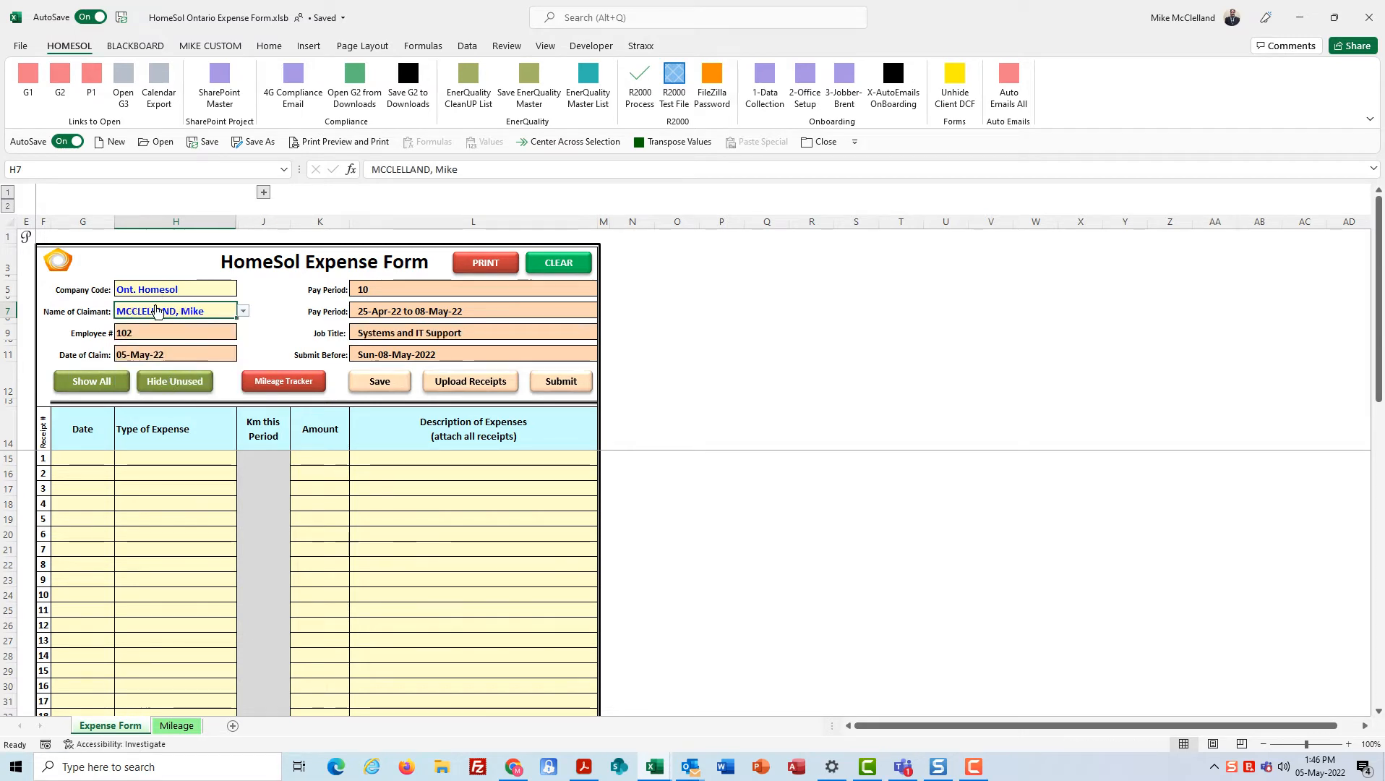
{"action": "left_click", "coordinate": [388, 390]}
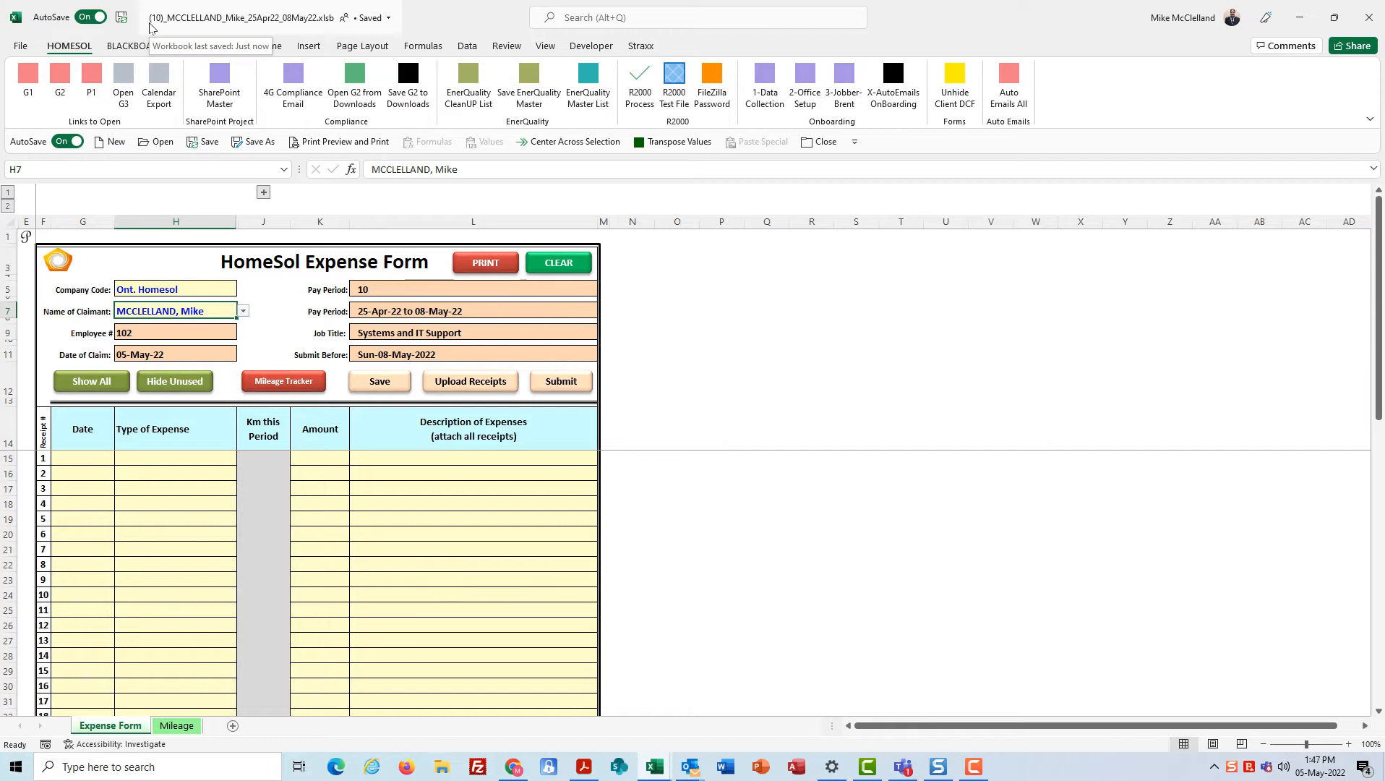
Step: Check the save location of the expense claim and look through its parent folder Employee Expense Claims- Current, without saving a copy
{"action": "left_click", "coordinate": [260, 142]}
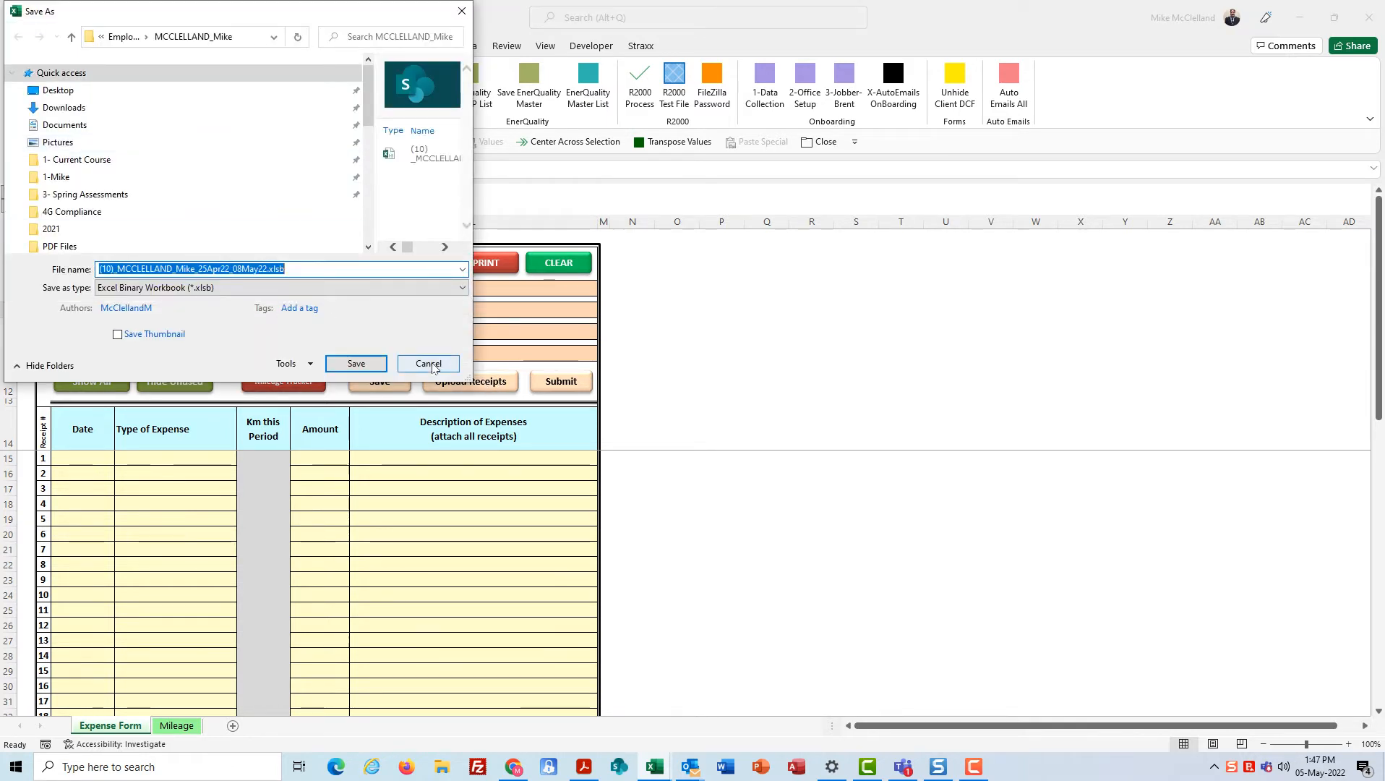
{"action": "double_click", "coordinate": [309, 14]}
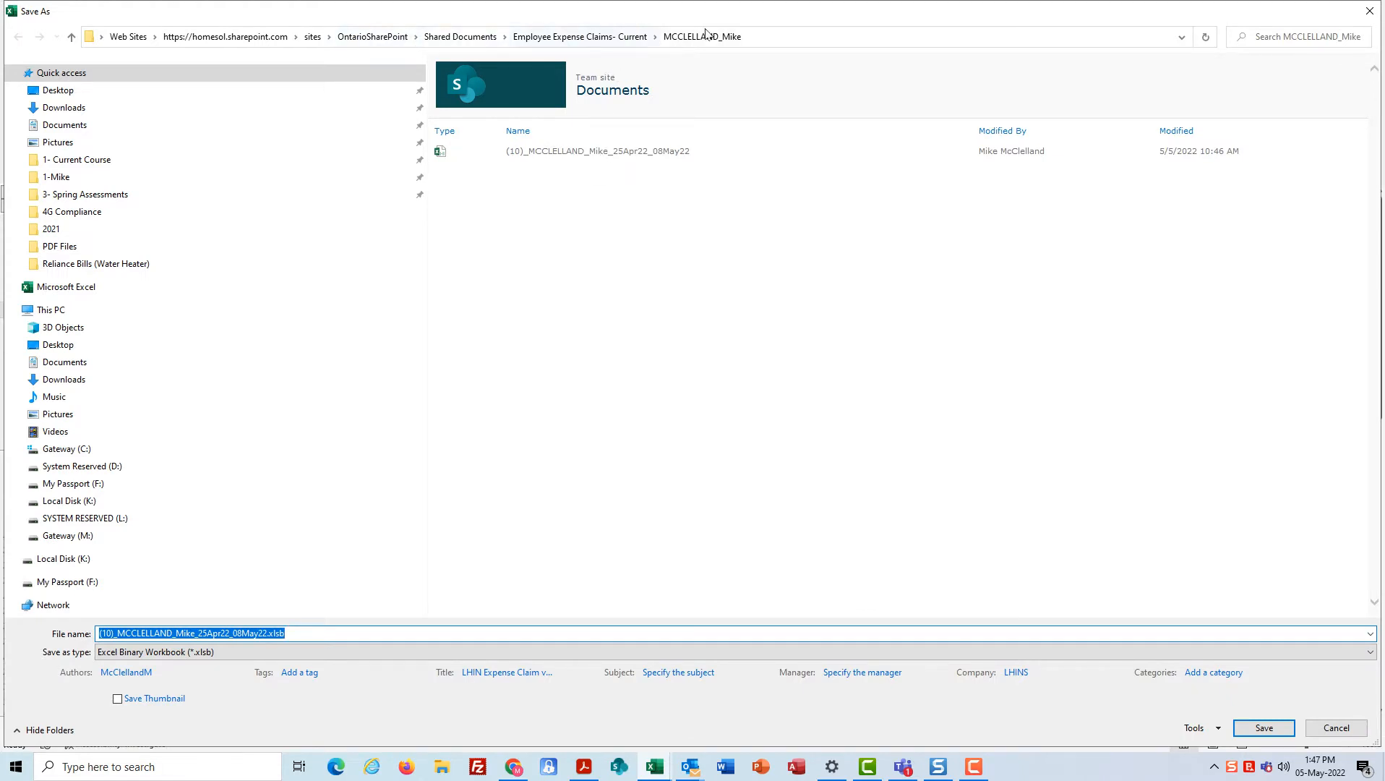
{"action": "left_click", "coordinate": [593, 37]}
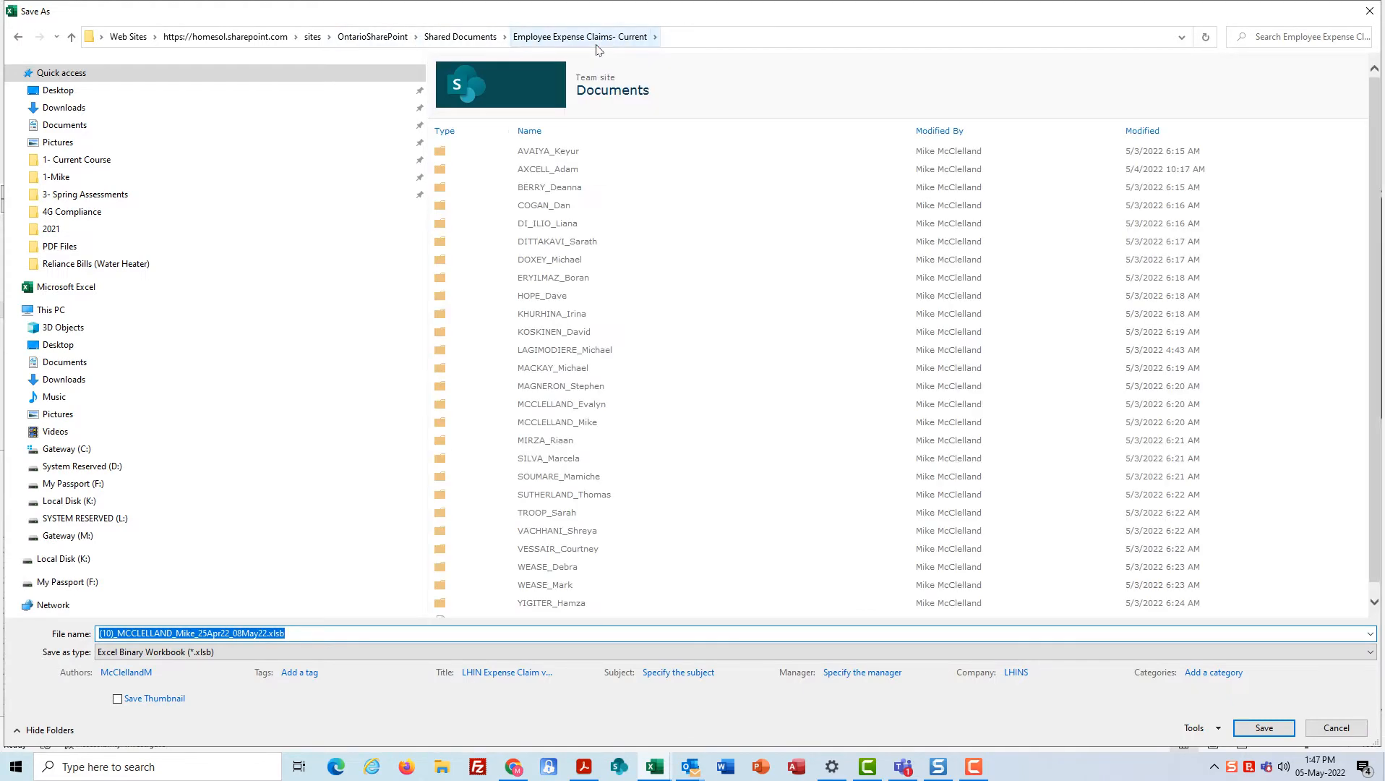
{"action": "scroll", "coordinate": [603, 449], "scroll_direction": "down", "scroll_amount": 1}
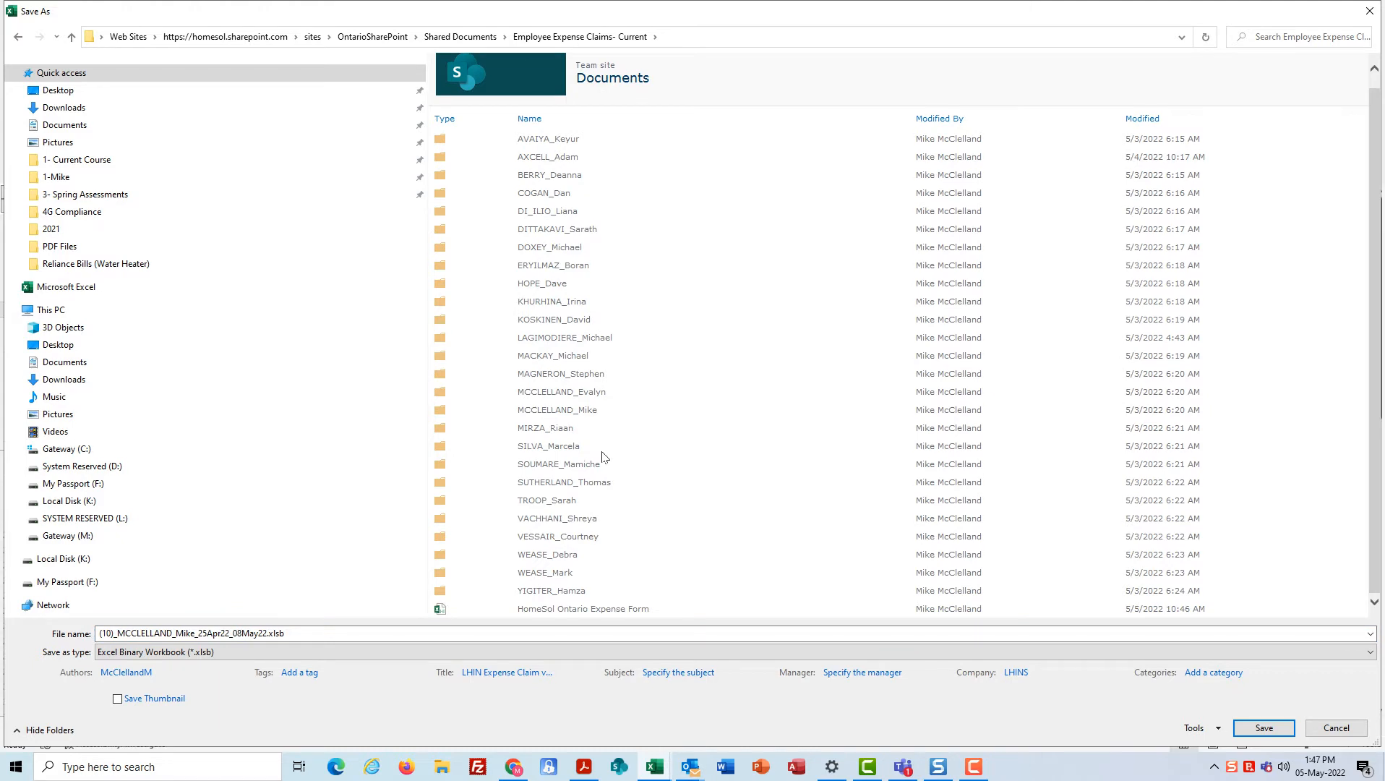
{"action": "scroll", "coordinate": [603, 456], "scroll_direction": "up", "scroll_amount": 1}
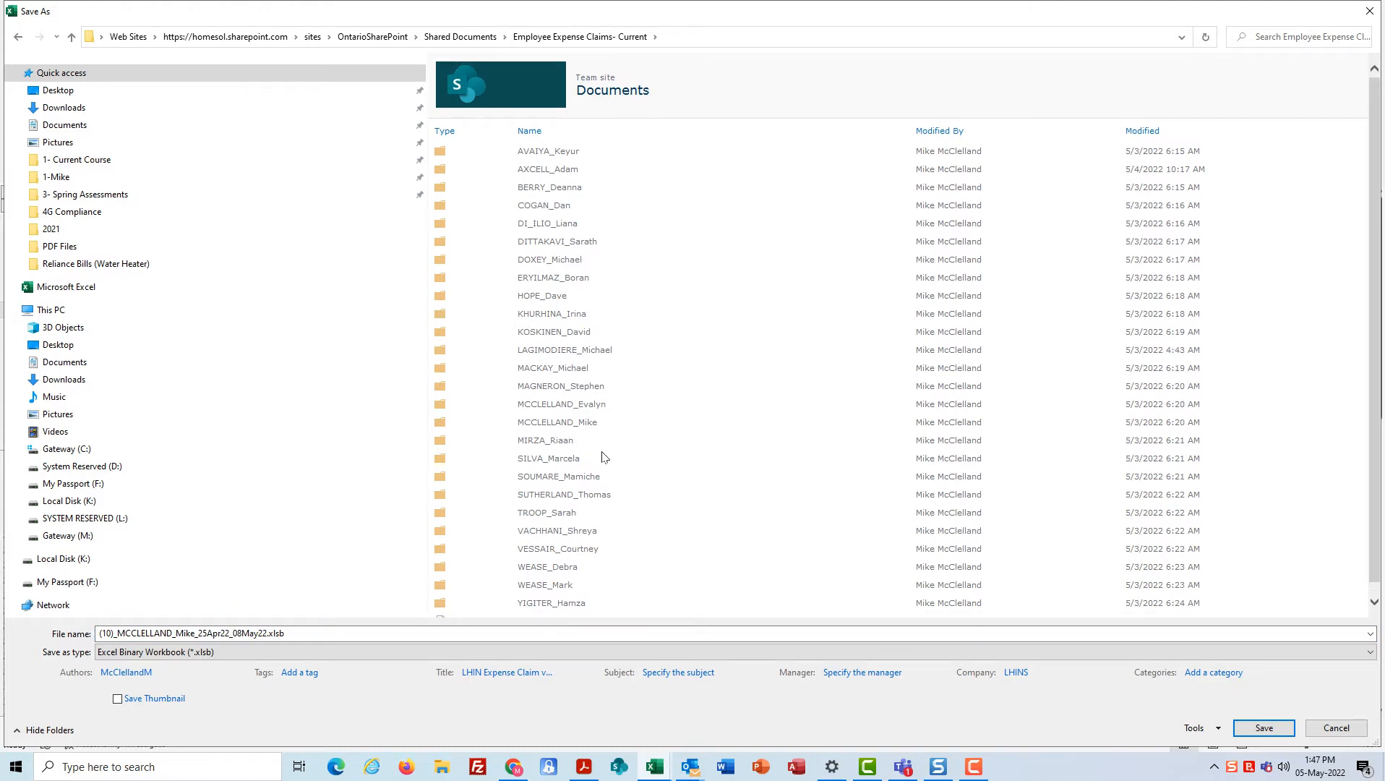
{"action": "scroll", "coordinate": [606, 483], "scroll_direction": "down", "scroll_amount": 1}
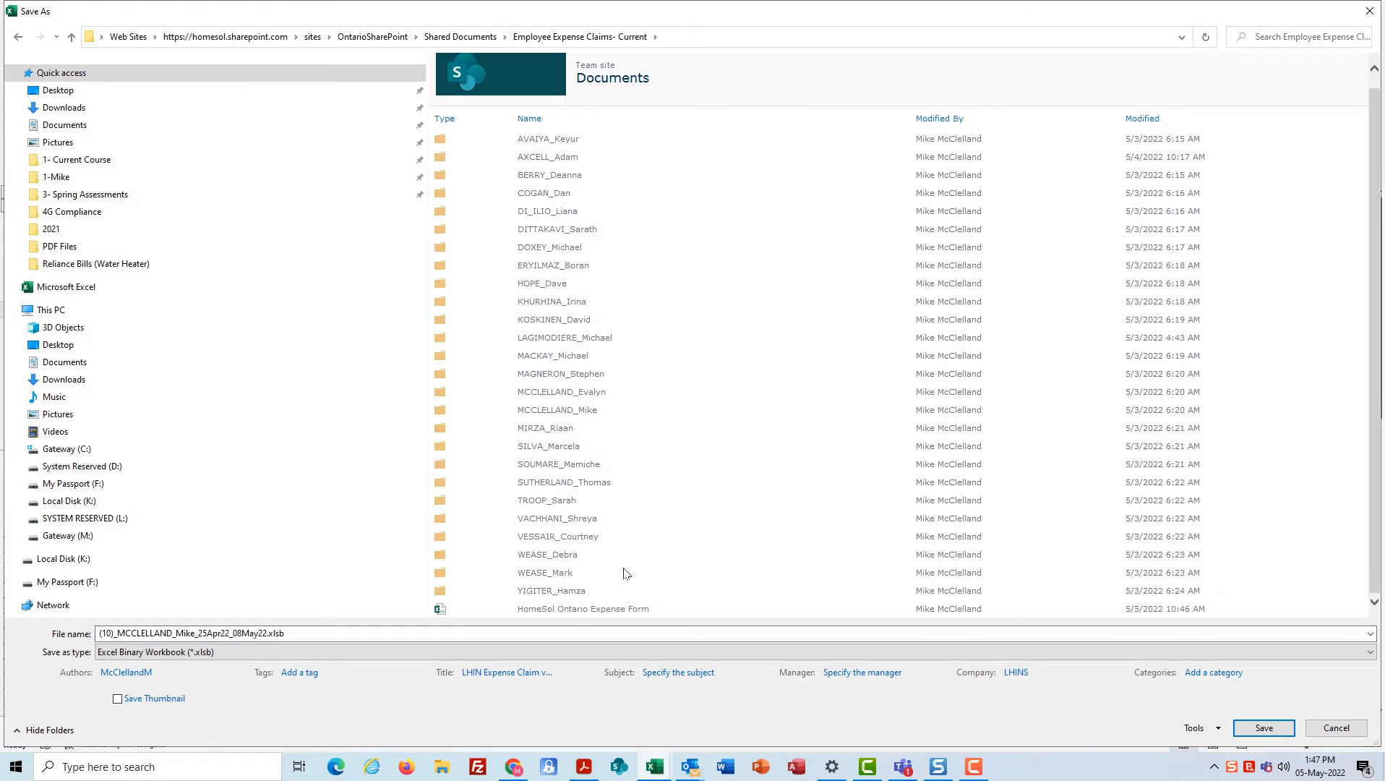
{"action": "left_click", "coordinate": [1337, 727]}
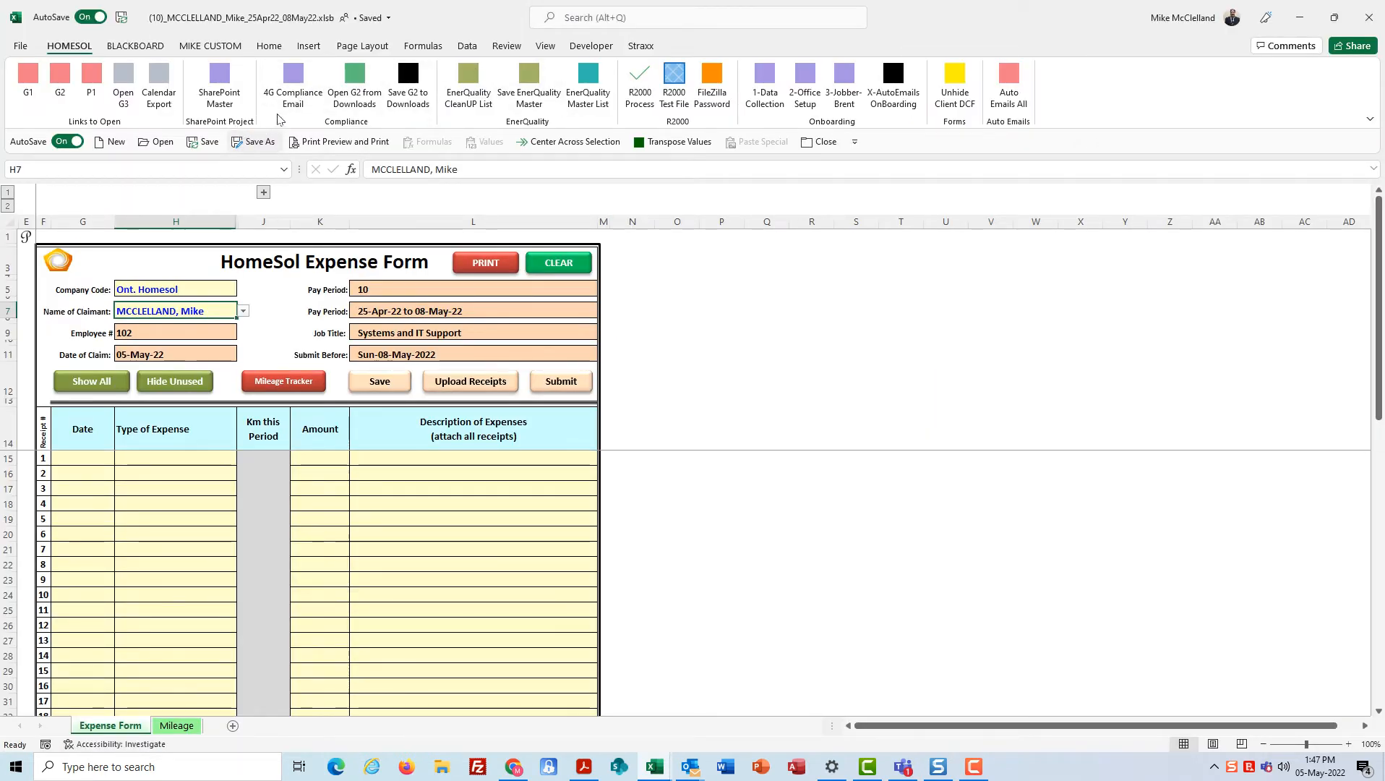
{"action": "left_click", "coordinate": [248, 142]}
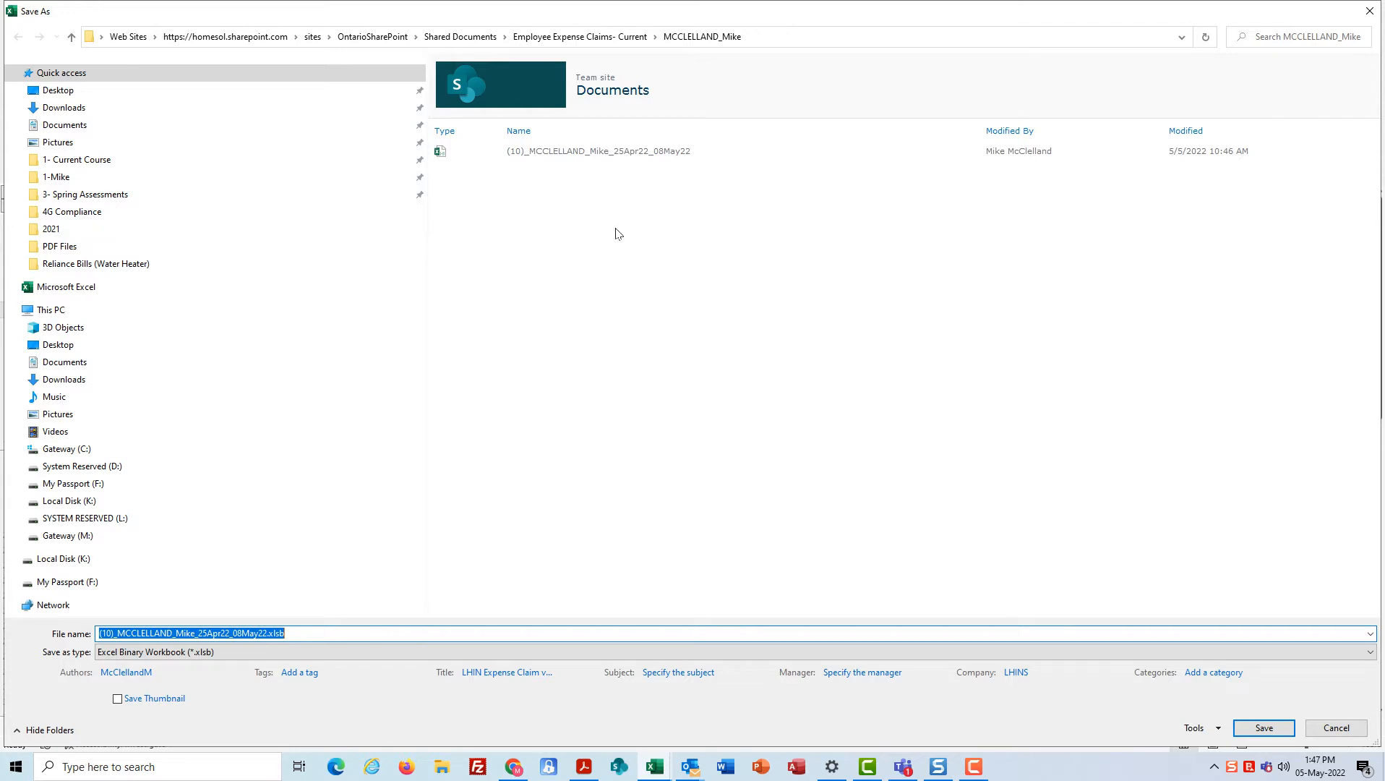
{"action": "left_click", "coordinate": [1337, 727]}
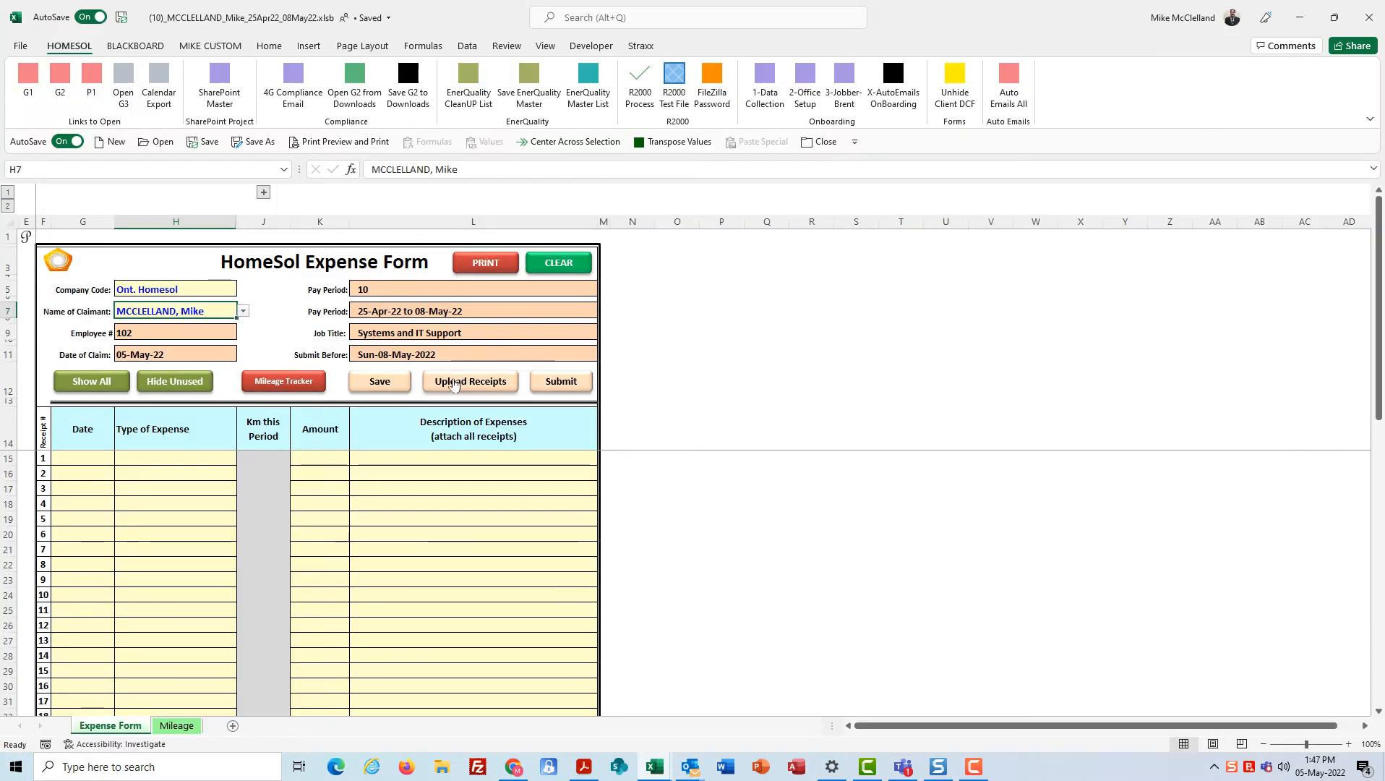
Step: Save the claim again and enter the current date, 05-May-2022, as the date of receipt 1
{"action": "left_click", "coordinate": [378, 383]}
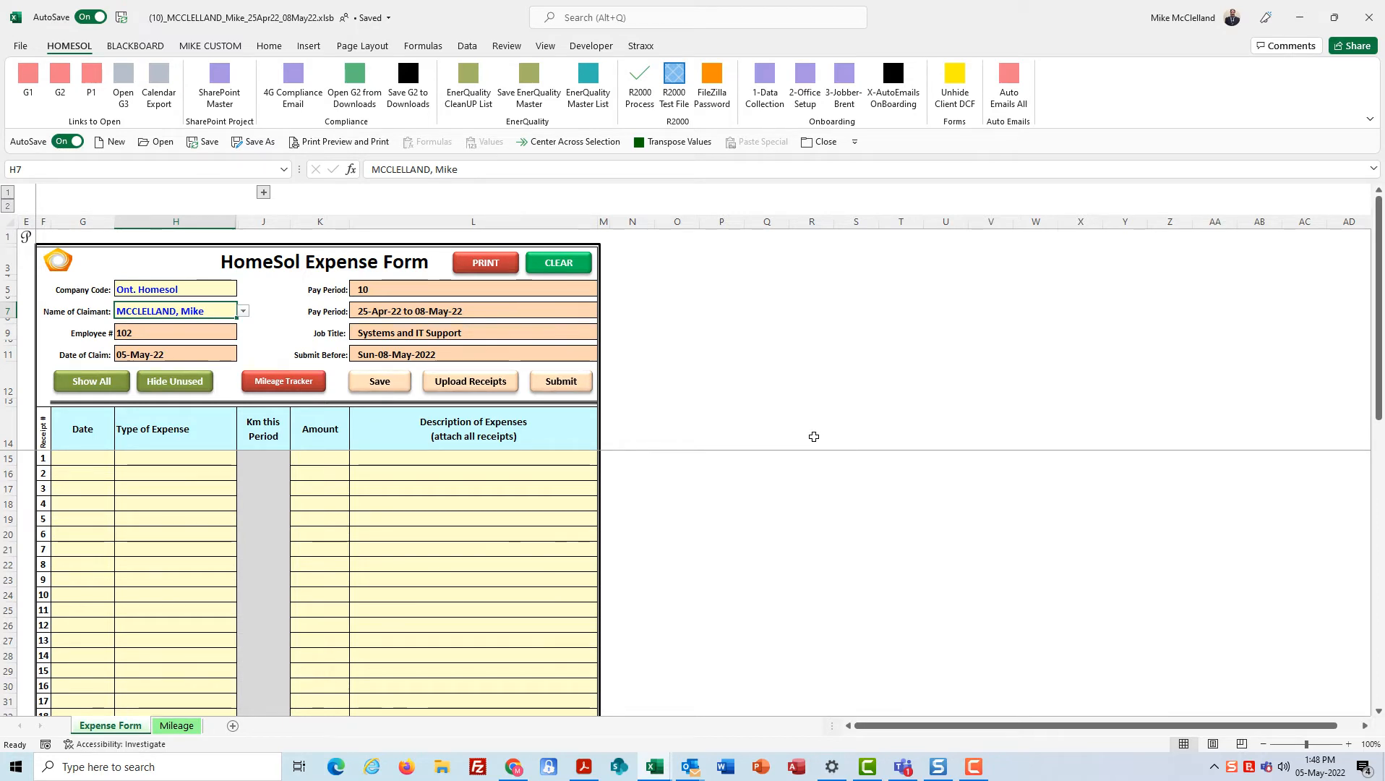
{"action": "left_click", "coordinate": [76, 460]}
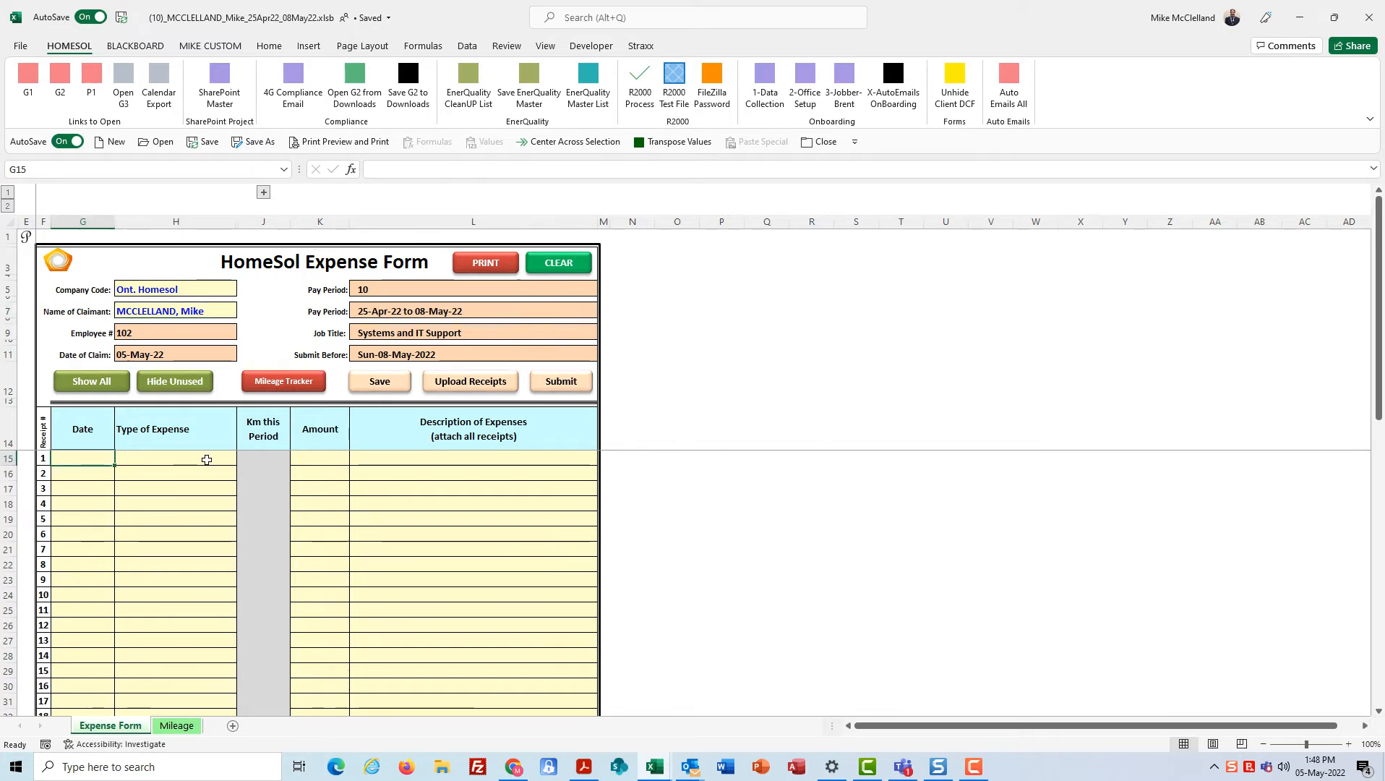
{"action": "key", "text": "ctrl+semicolon"}
{"action": "key", "text": "Return"}
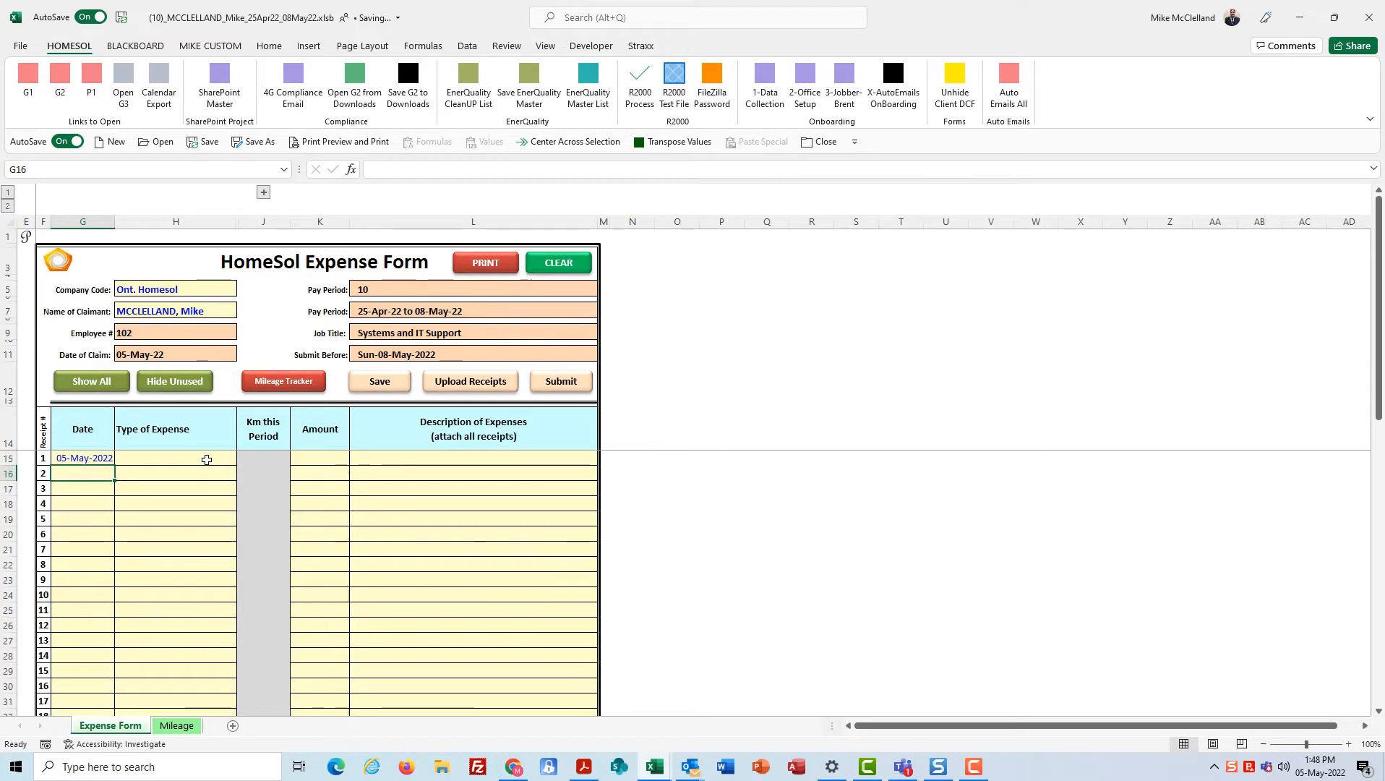
Step: Enter the current date, 05-May-2022, for receipt 2 and choose Meals as the expense type of receipt 1
{"action": "key", "text": "ctrl+semicolon"}
{"action": "key", "text": "Return"}
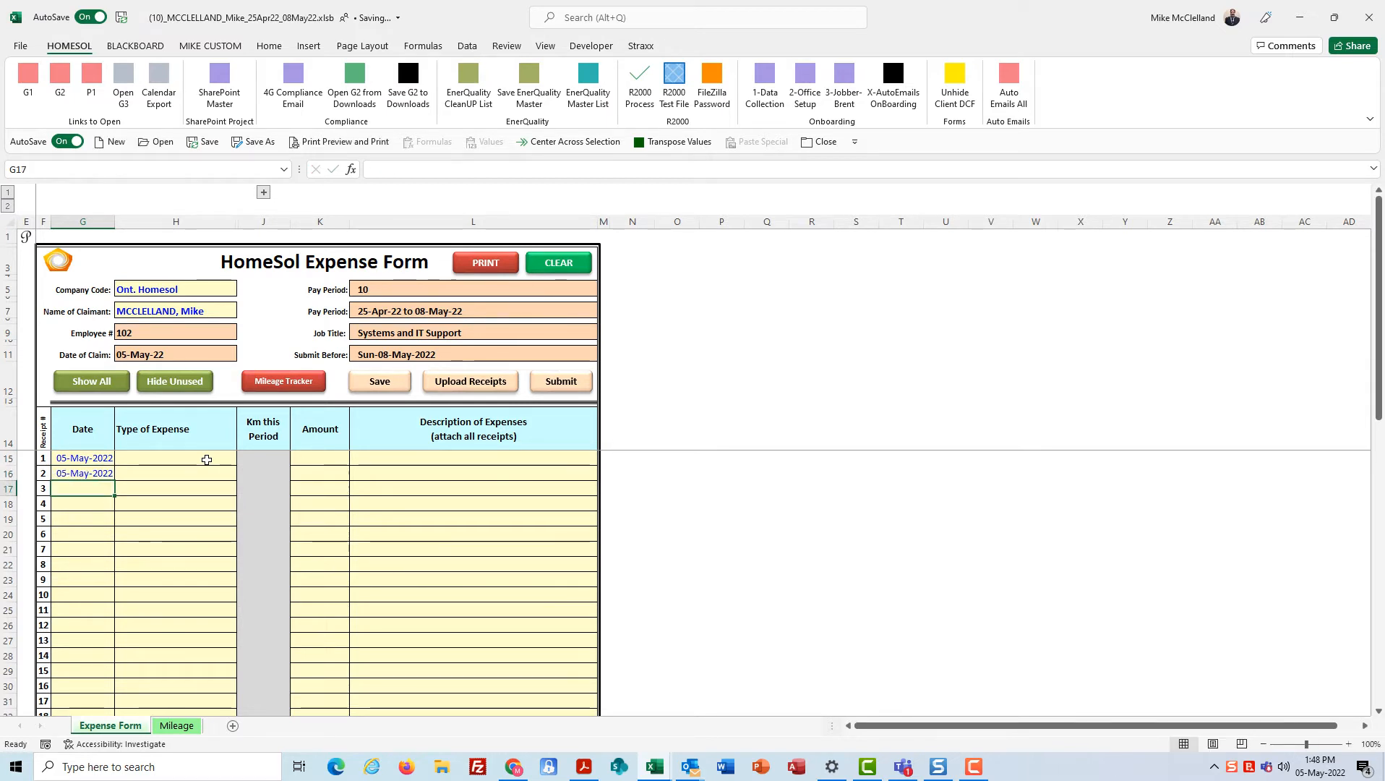
{"action": "left_click", "coordinate": [206, 460]}
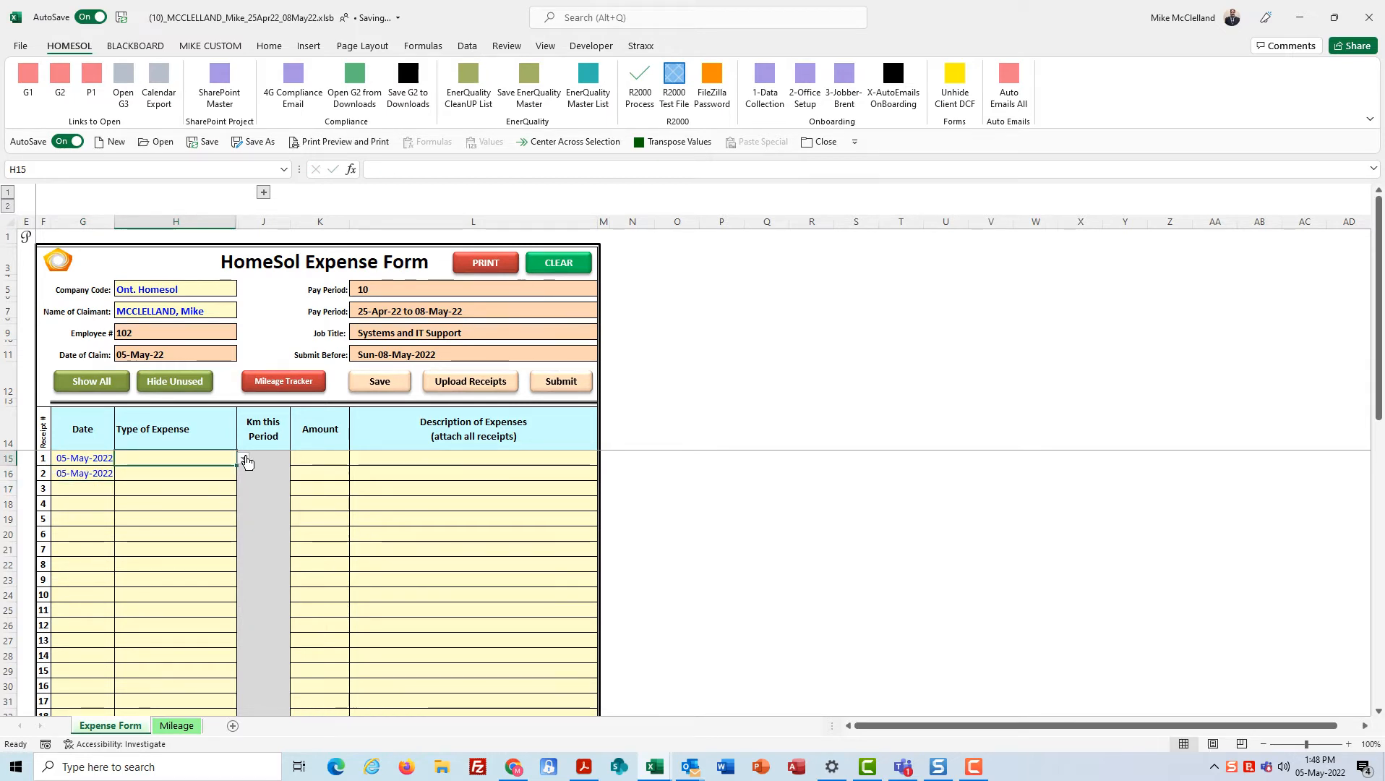
{"action": "left_click", "coordinate": [244, 460]}
{"action": "left_click", "coordinate": [240, 473]}
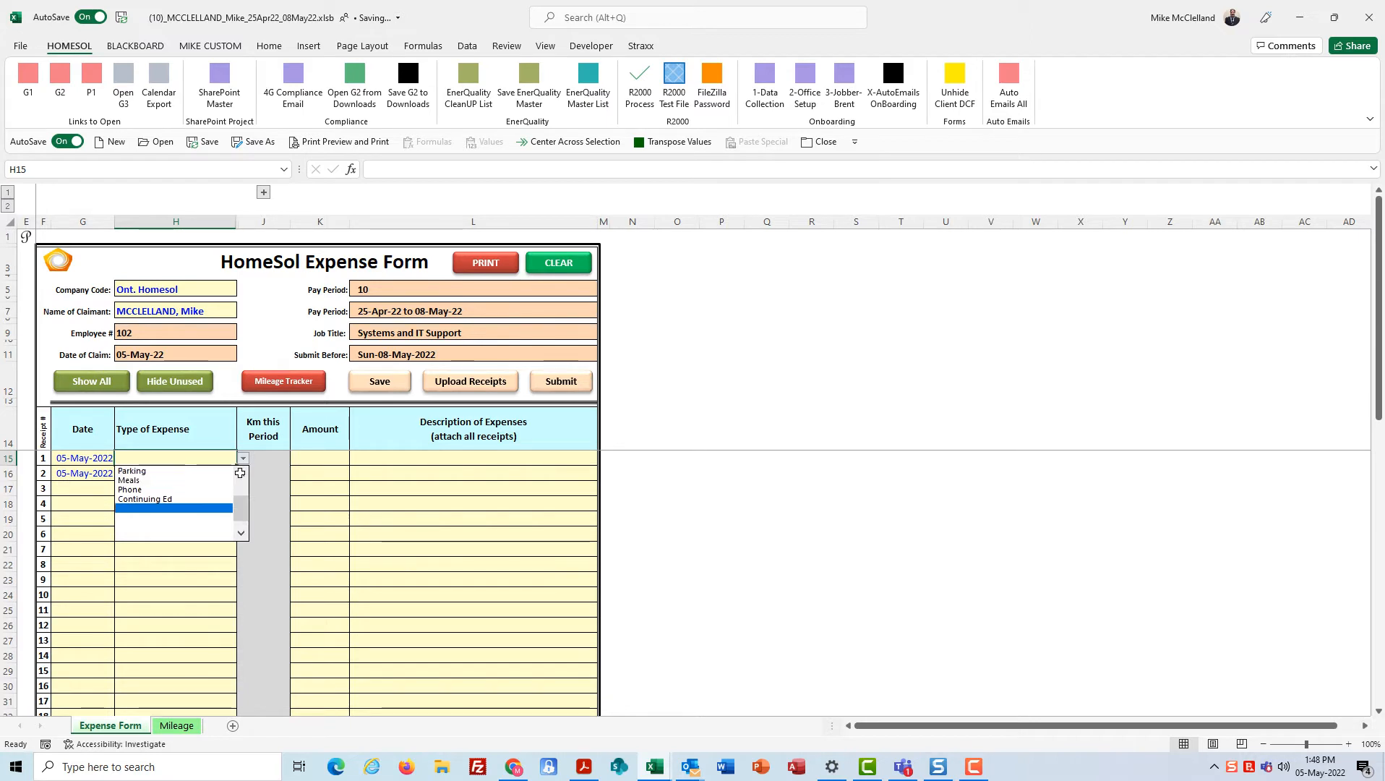
{"action": "left_click", "coordinate": [240, 473]}
{"action": "left_click", "coordinate": [240, 473]}
{"action": "left_click", "coordinate": [240, 473]}
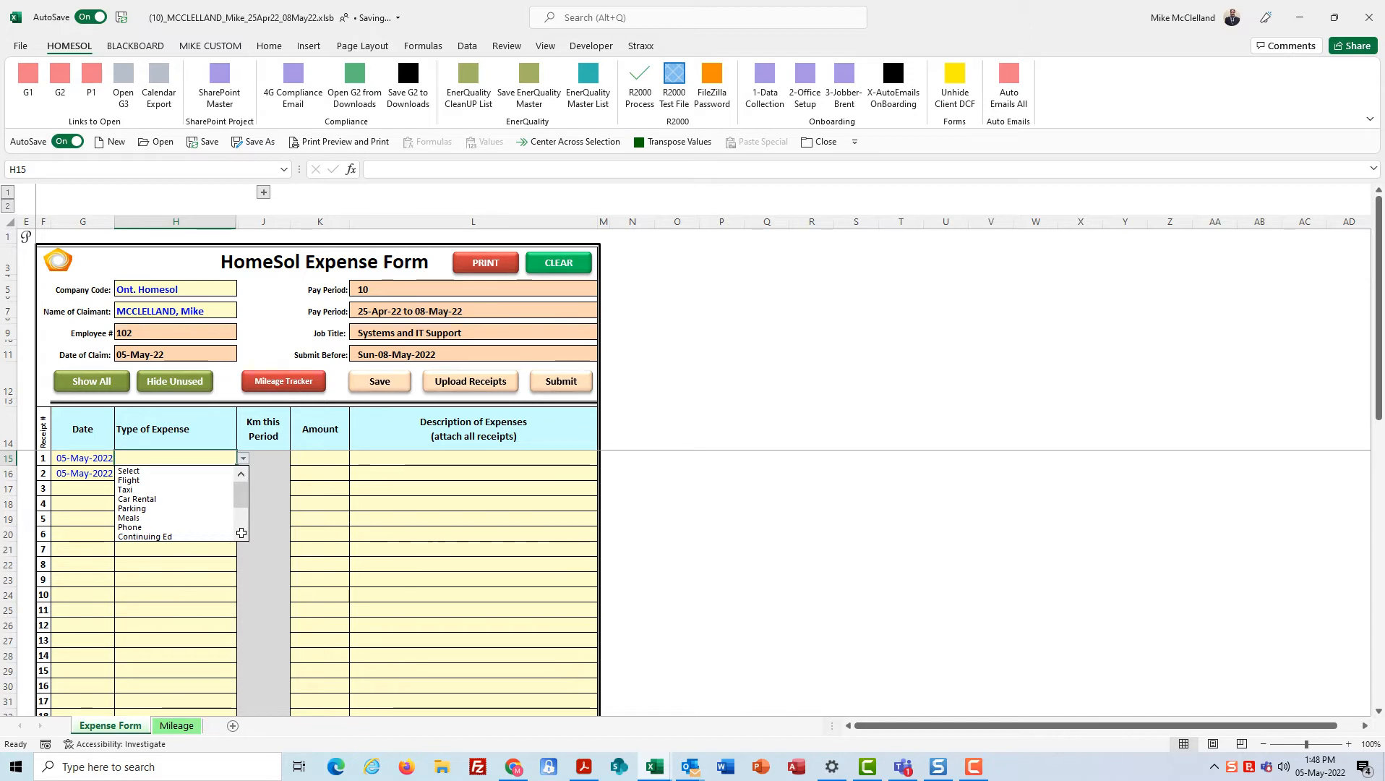
{"action": "left_click", "coordinate": [140, 518]}
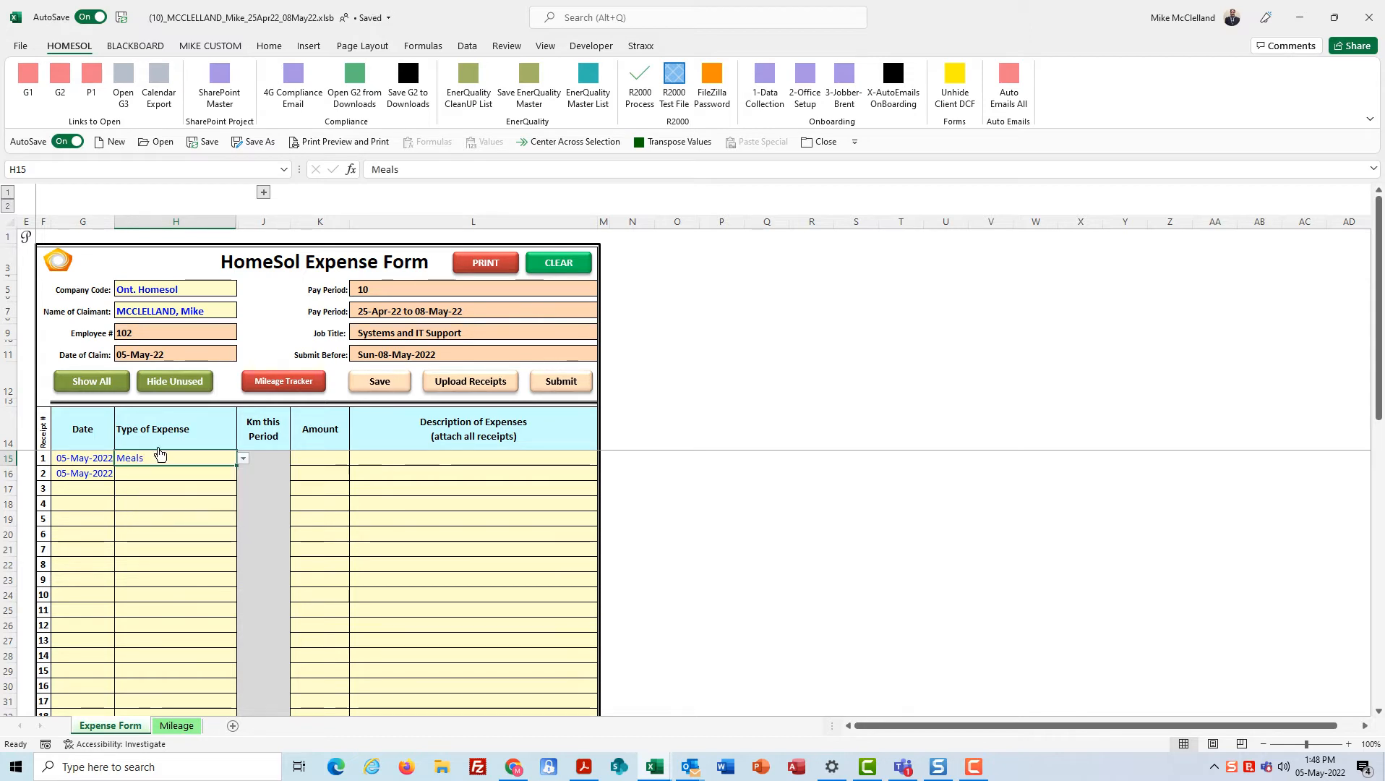
Step: Complete receipt 1 with the description "3 meals" and an amount of 56.65
{"action": "left_click", "coordinate": [325, 458]}
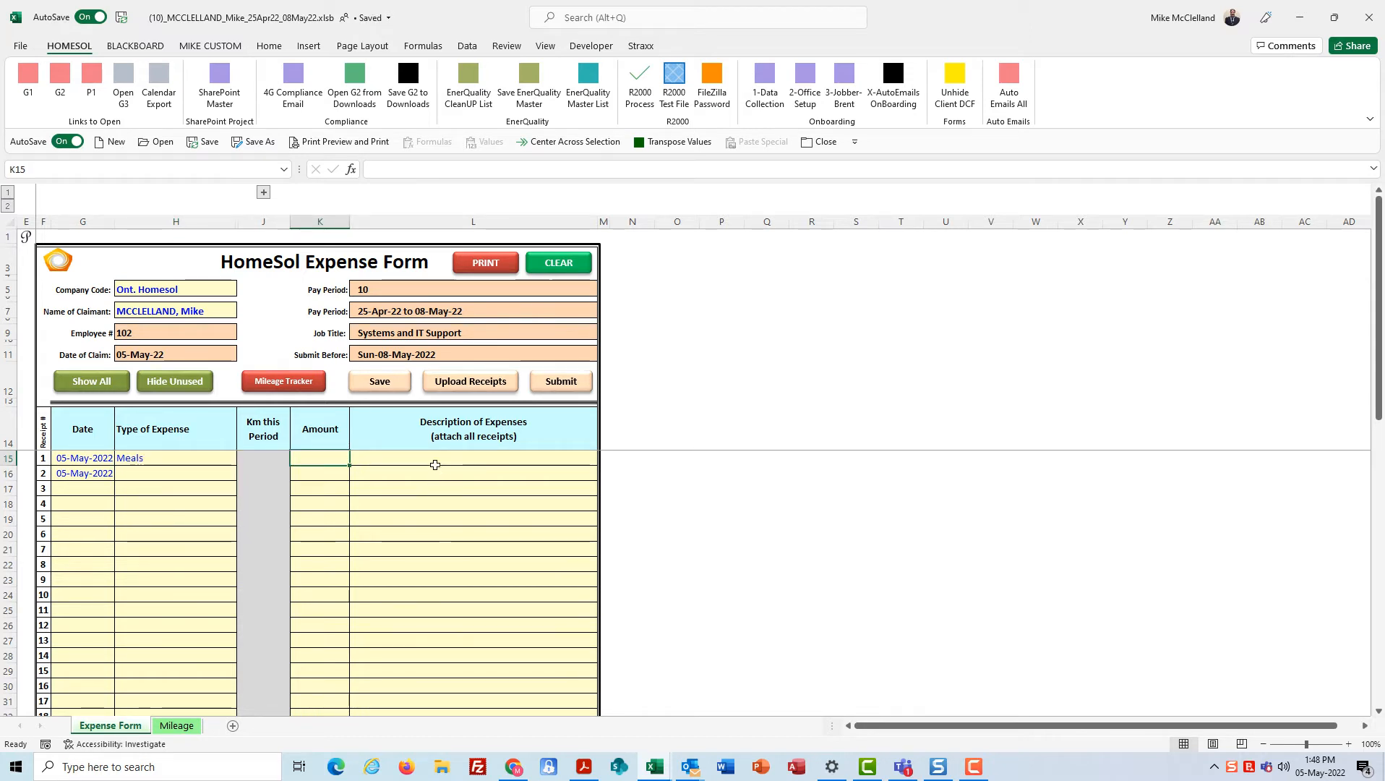
{"action": "left_click", "coordinate": [433, 461]}
{"action": "type", "text": "3 meals"}
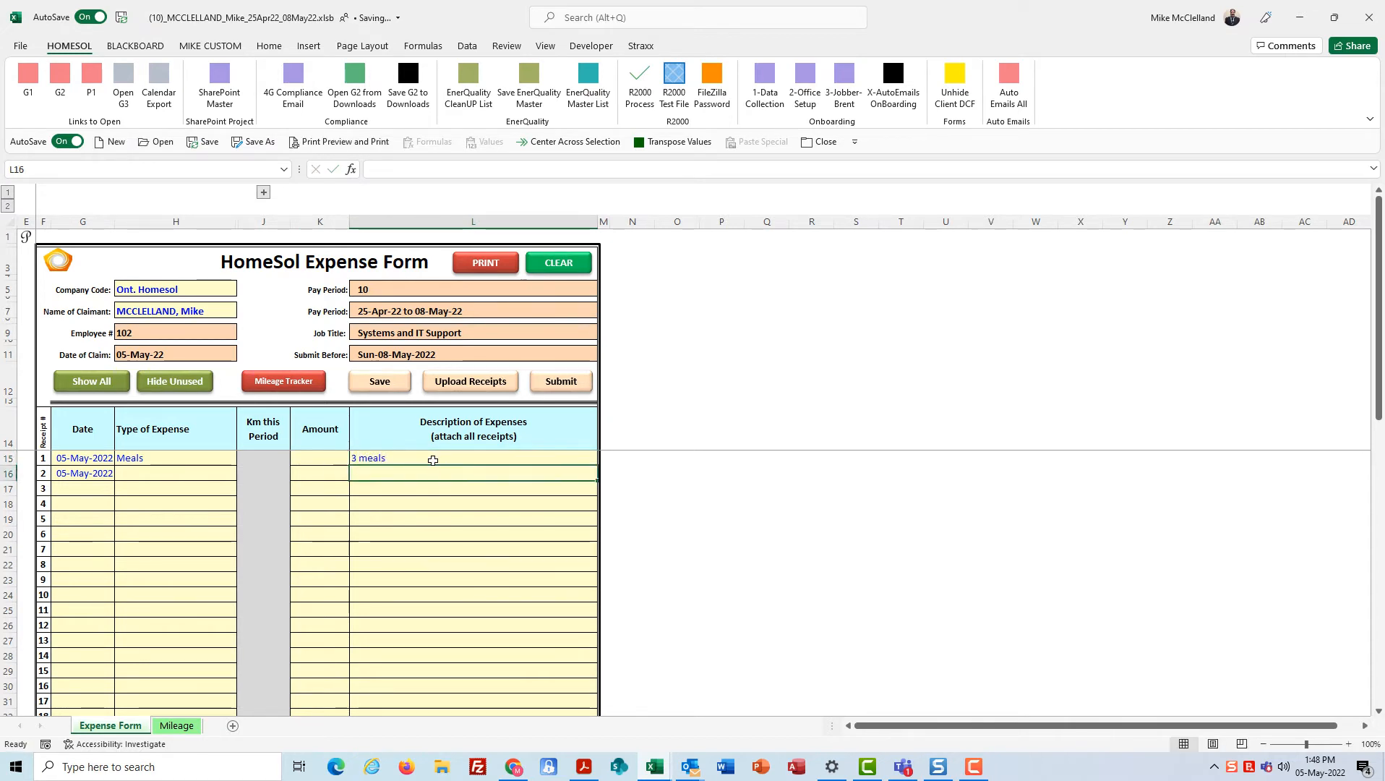
{"action": "key", "text": "Left"}
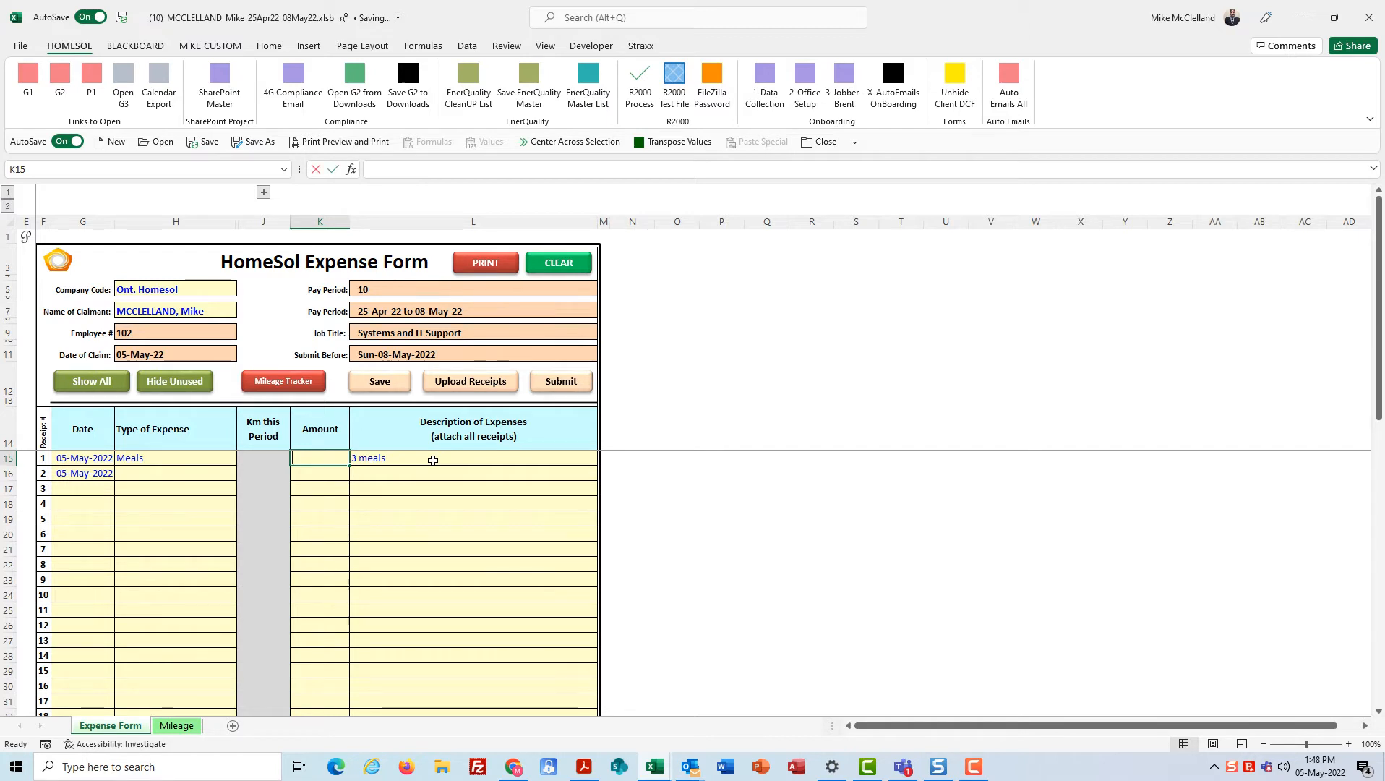
{"action": "type", "text": "56.65"}
{"action": "key", "text": "Return"}
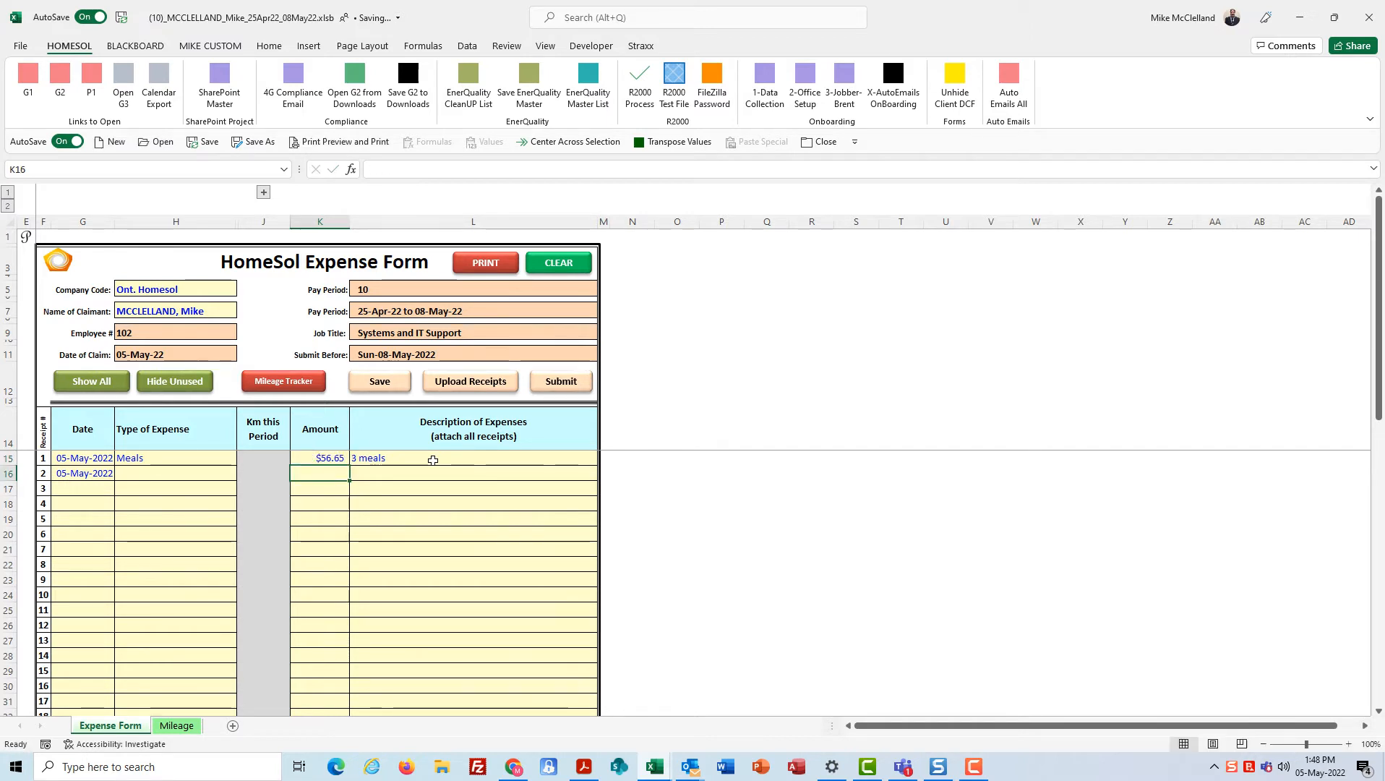
Step: Set the date of receipt 2 to 06-May-2022 and choose Meals as its expense type
{"action": "key", "text": "Left"}
{"action": "key", "text": "Left"}
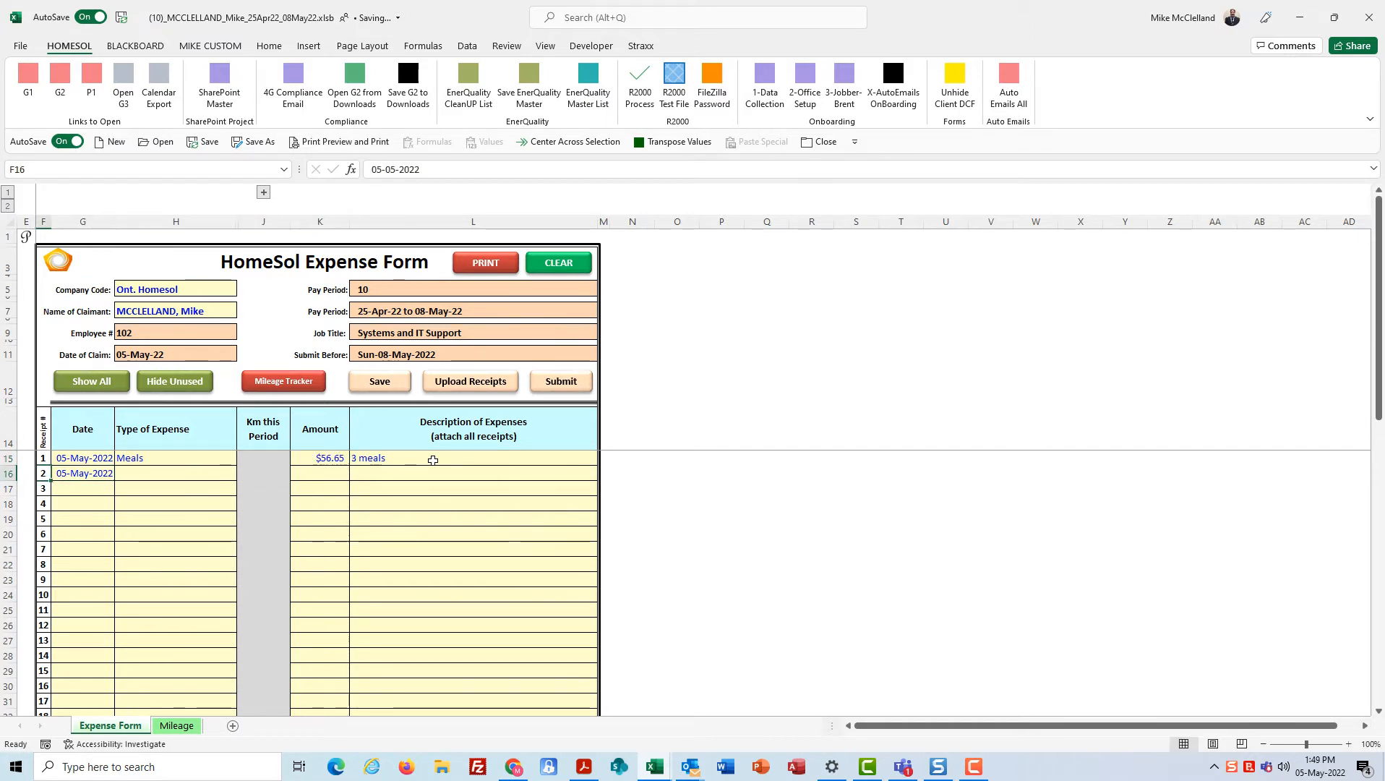
{"action": "type", "text": "06-05-2022"}
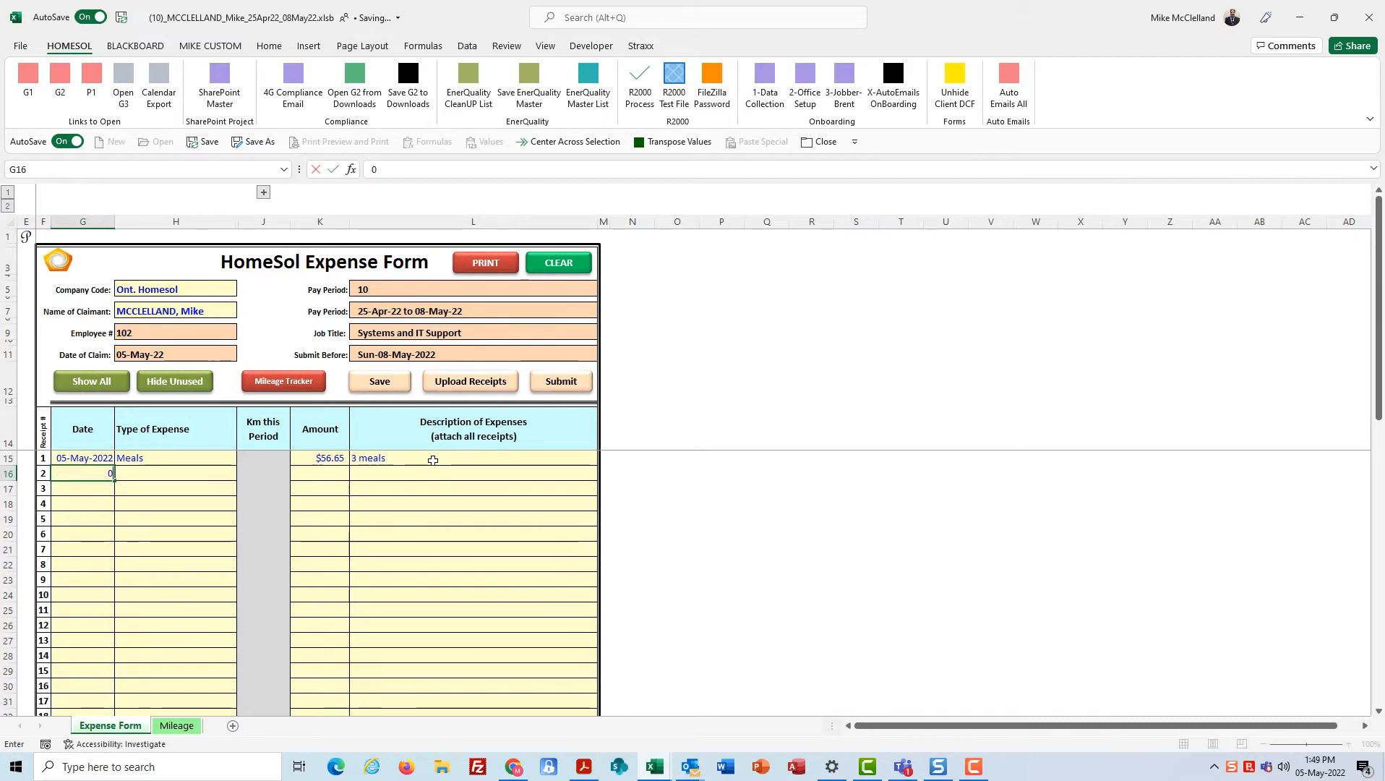
{"action": "key", "text": "Return"}
{"action": "key", "text": "Right"}
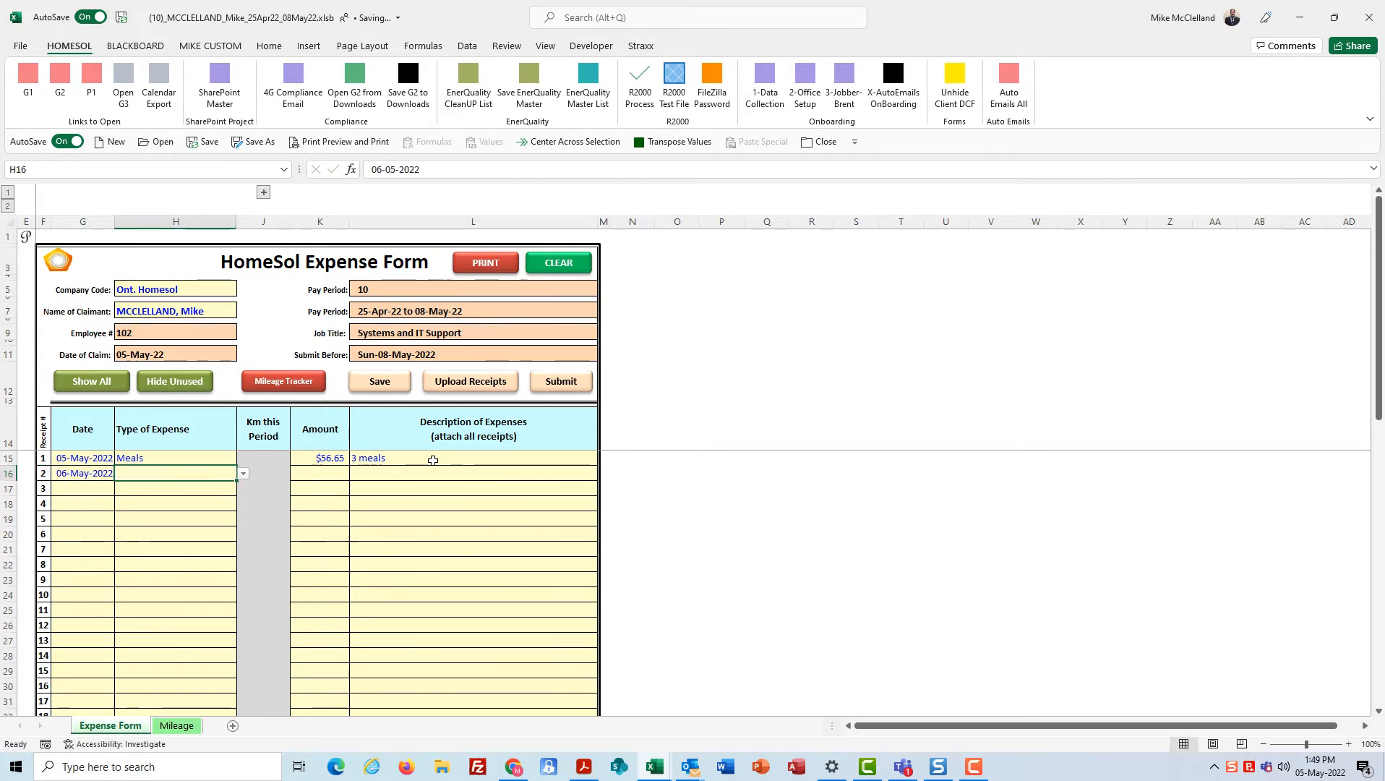
{"action": "key", "text": "alt+Down"}
{"action": "key", "text": "Up"}
{"action": "key", "text": "Up"}
{"action": "key", "text": "Up"}
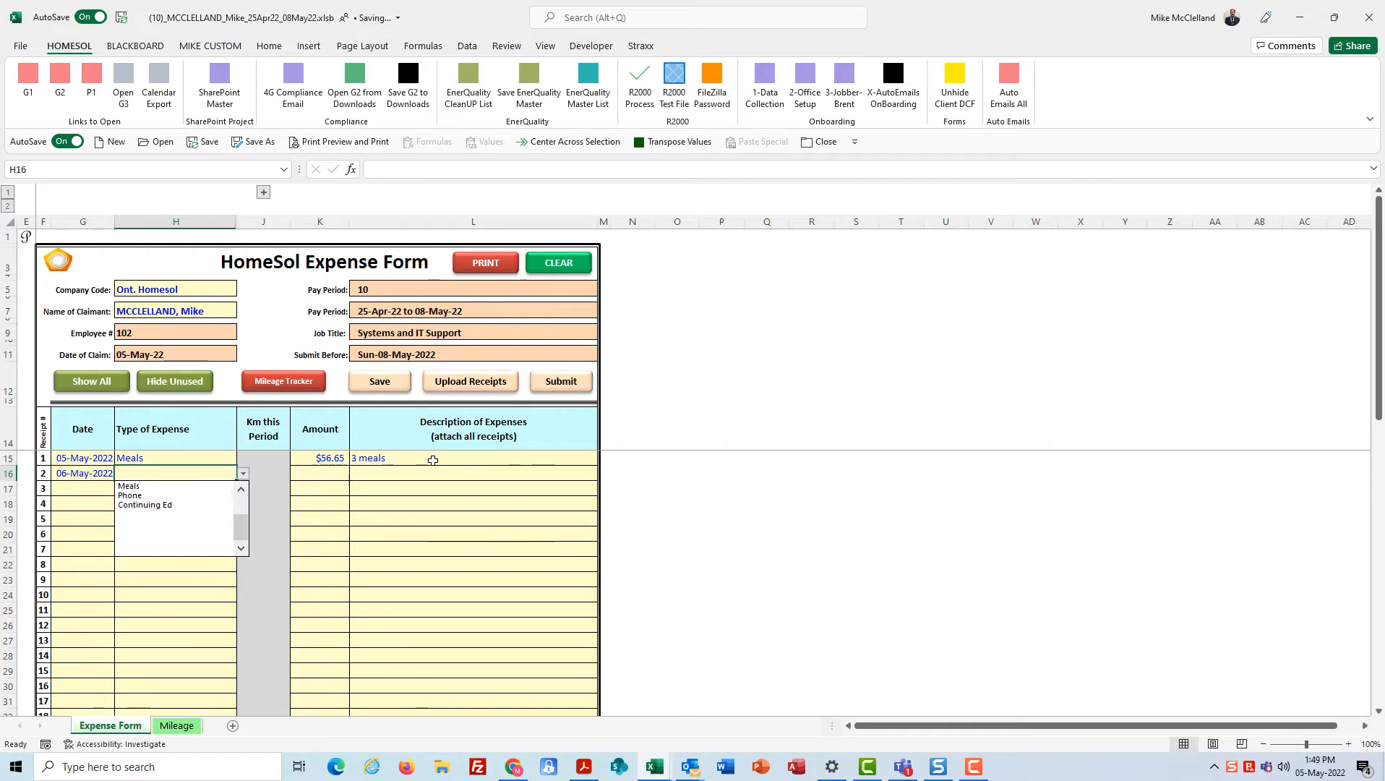
{"action": "key", "text": "Return"}
Step: Copy the "3 meals" description from receipt 1 to receipt 2
{"action": "key", "text": "Right"}
{"action": "key", "text": "Right"}
{"action": "key", "text": "Right"}
{"action": "key", "text": "Up"}
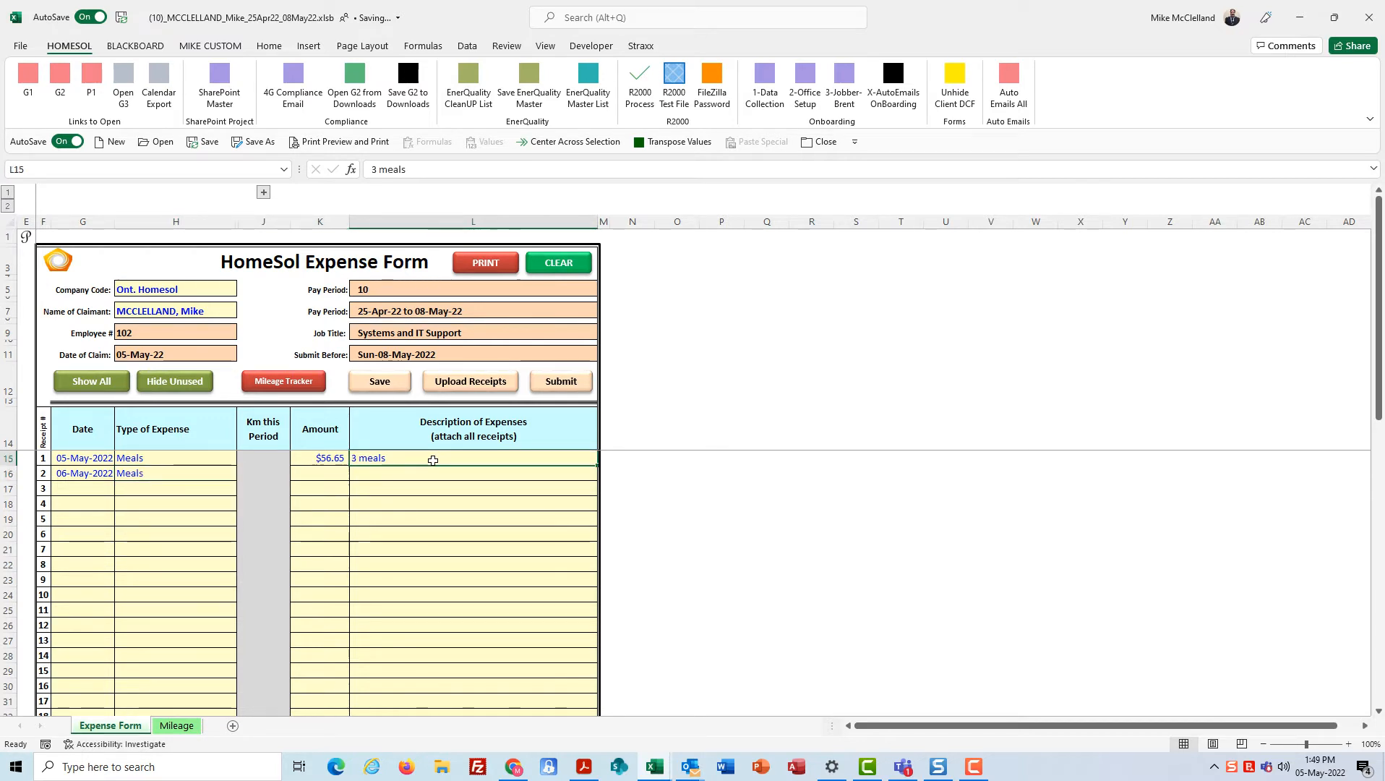
{"action": "key", "text": "ctrl+c"}
{"action": "key", "text": "Down"}
{"action": "key", "text": "Return"}
Step: Enter 70.00 as the amount of receipt 2
{"action": "key", "text": "Left"}
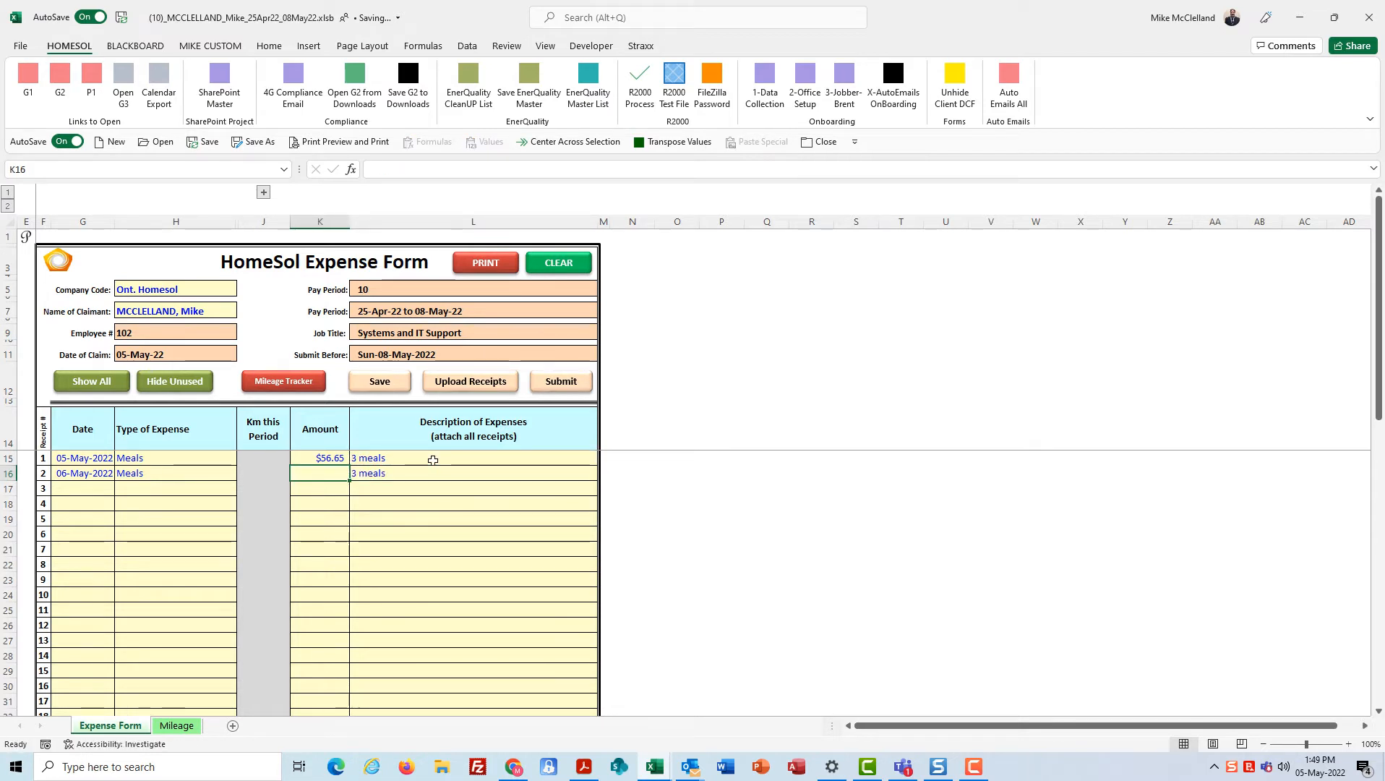
{"action": "type", "text": "70.0"}
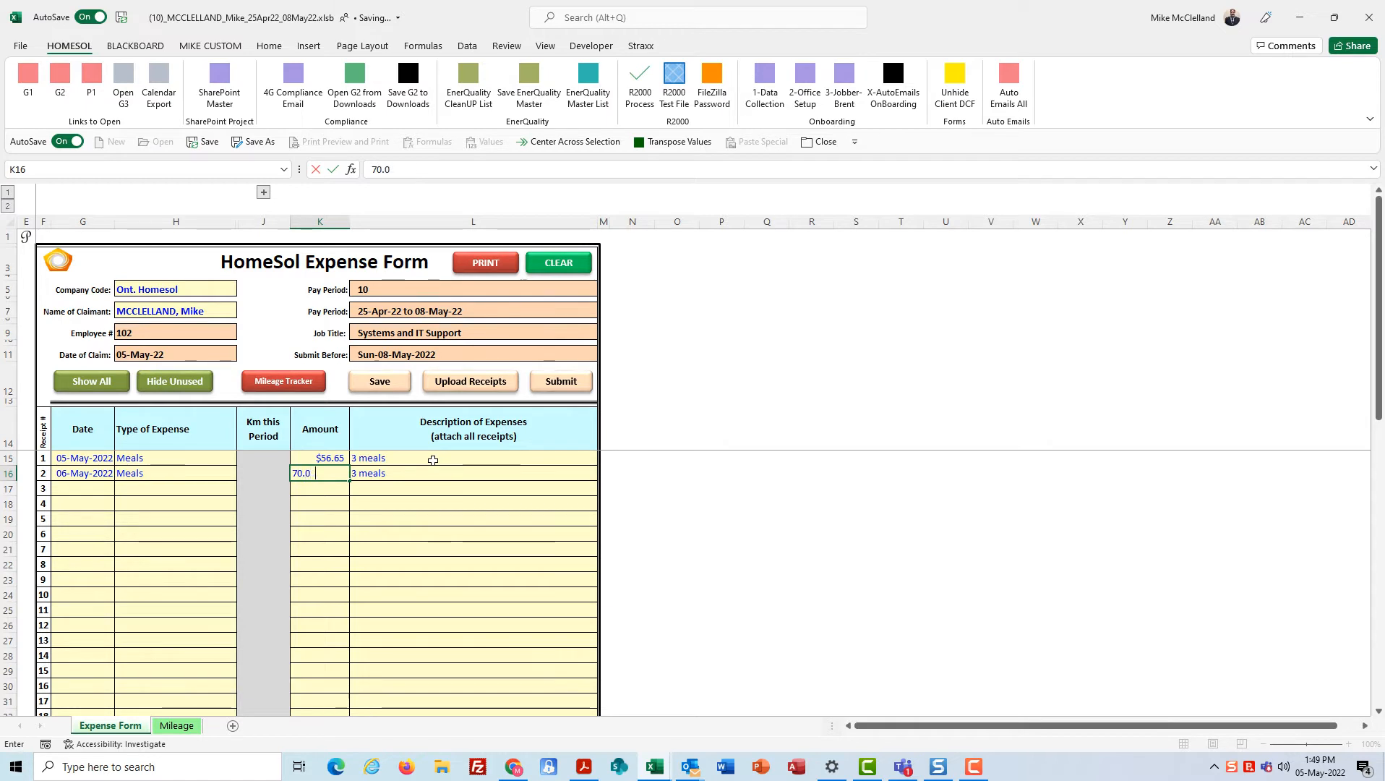
{"action": "key", "text": "ctrl+Return"}
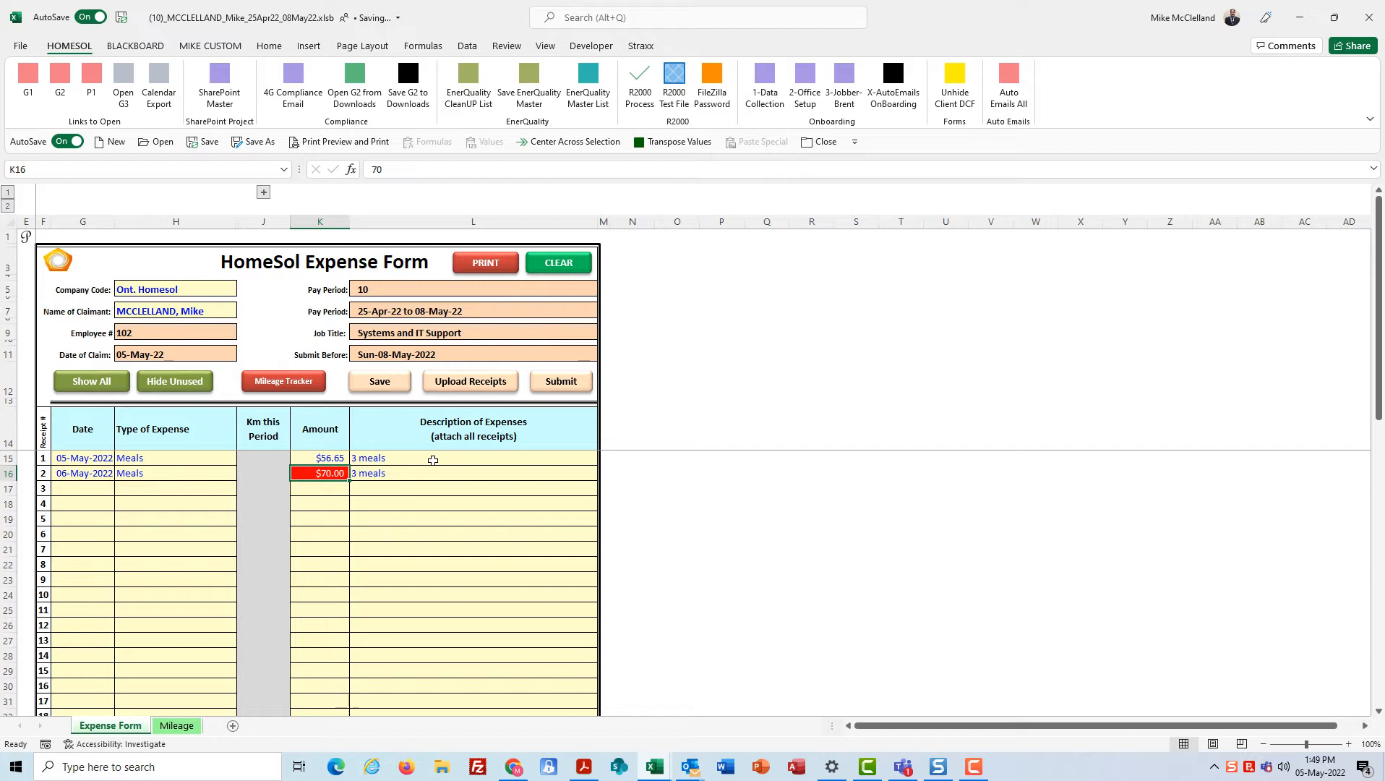
{"action": "key", "text": "Right"}
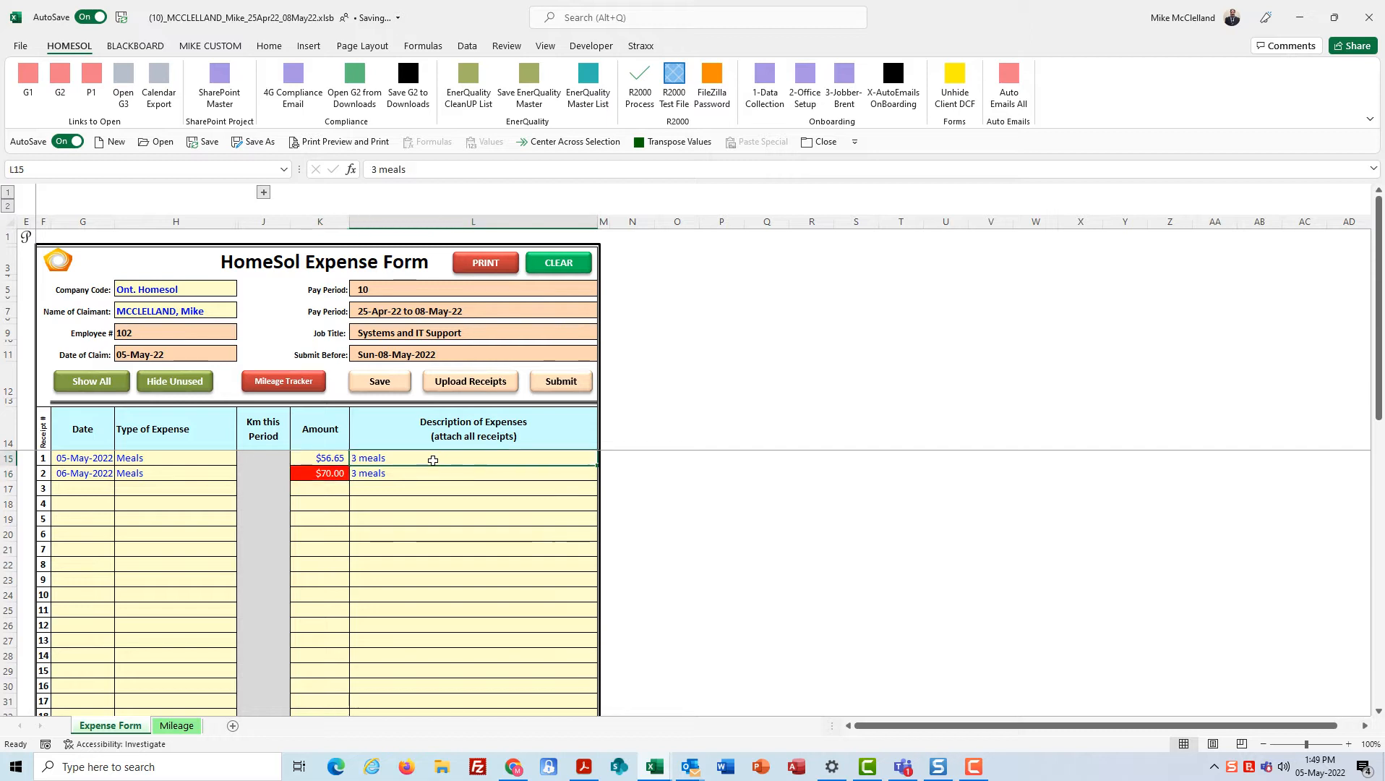
{"action": "key", "text": "Up"}
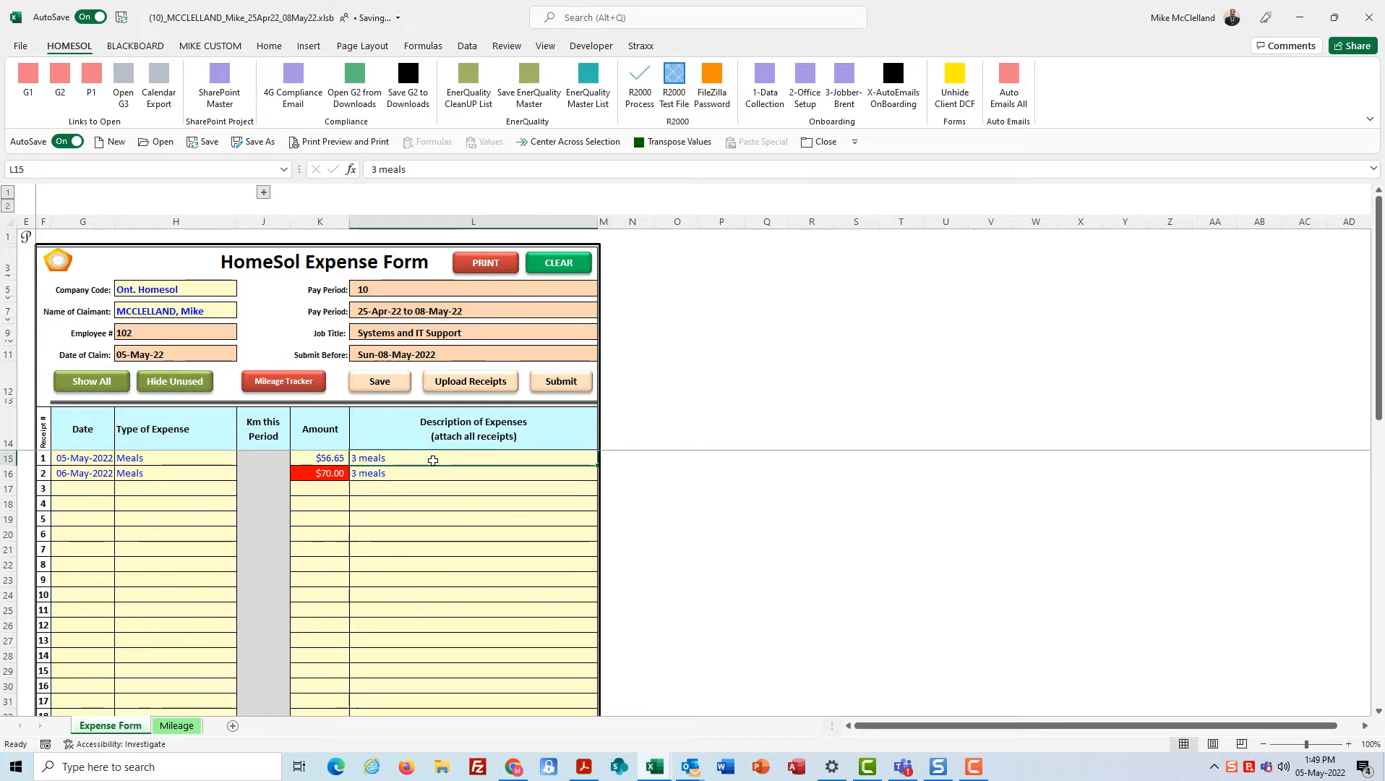
{"action": "key", "text": "Left"}
{"action": "key", "text": "Left"}
{"action": "key", "text": "Left"}
{"action": "key", "text": "Left"}
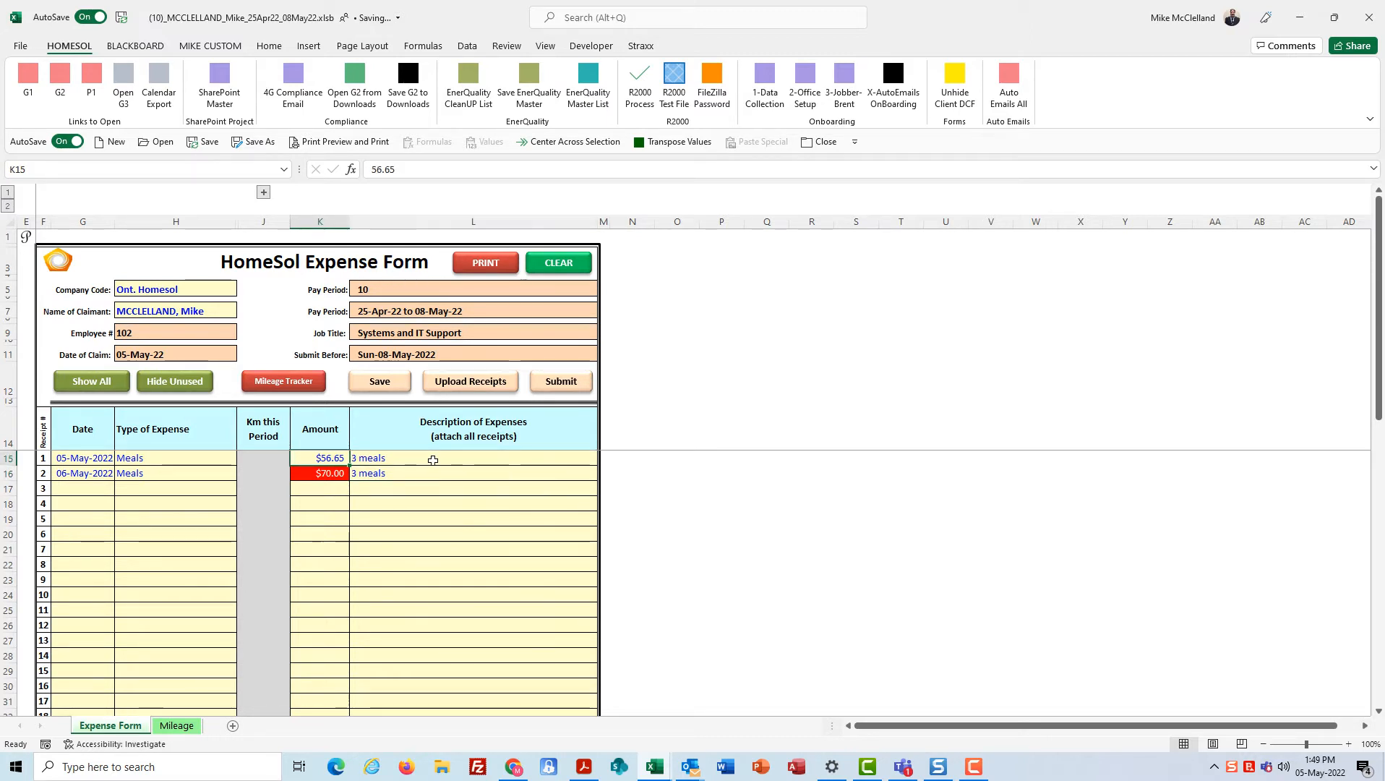
{"action": "key", "text": "Down"}
{"action": "key", "text": "Down"}
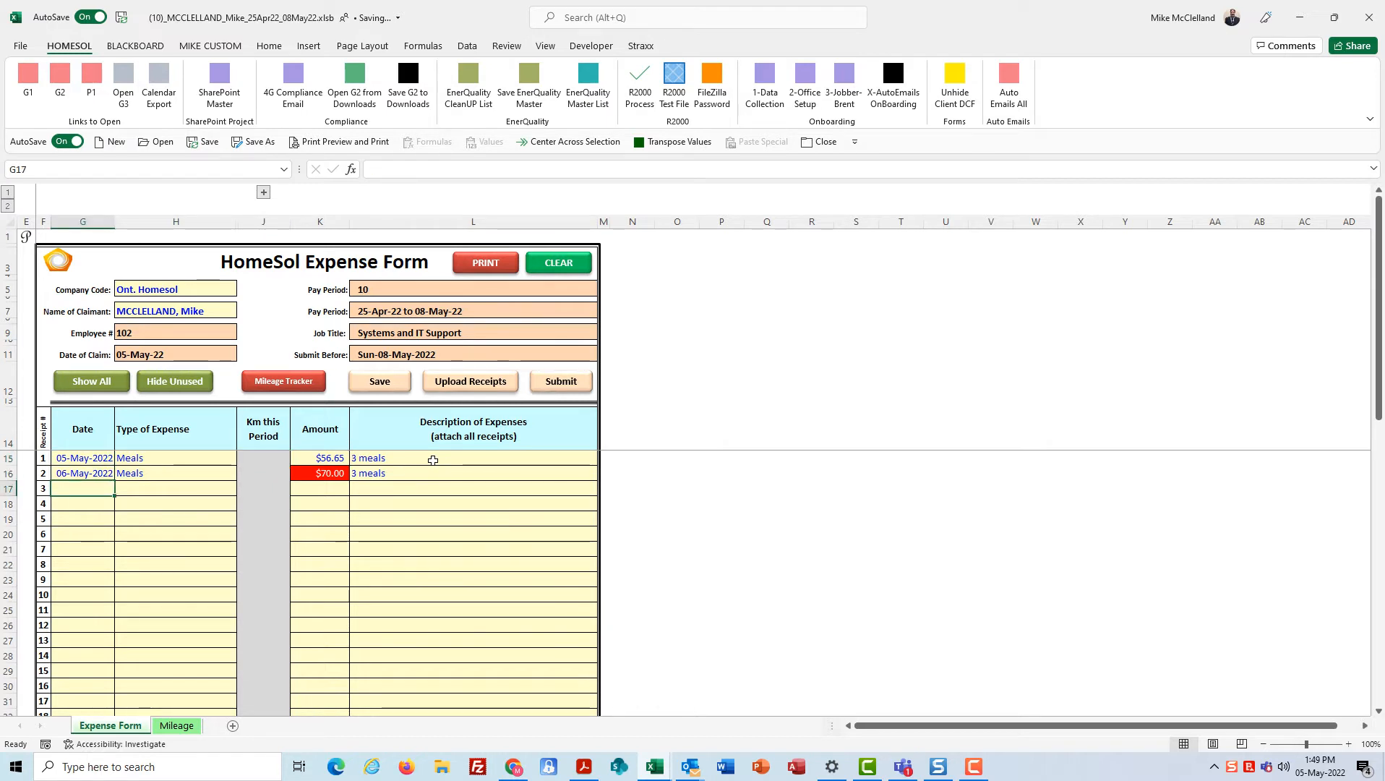
Step: Change the amount of receipt 2 to 65.00
{"action": "key", "text": "Right"}
{"action": "key", "text": "Right"}
{"action": "key", "text": "Right"}
{"action": "key", "text": "Up"}
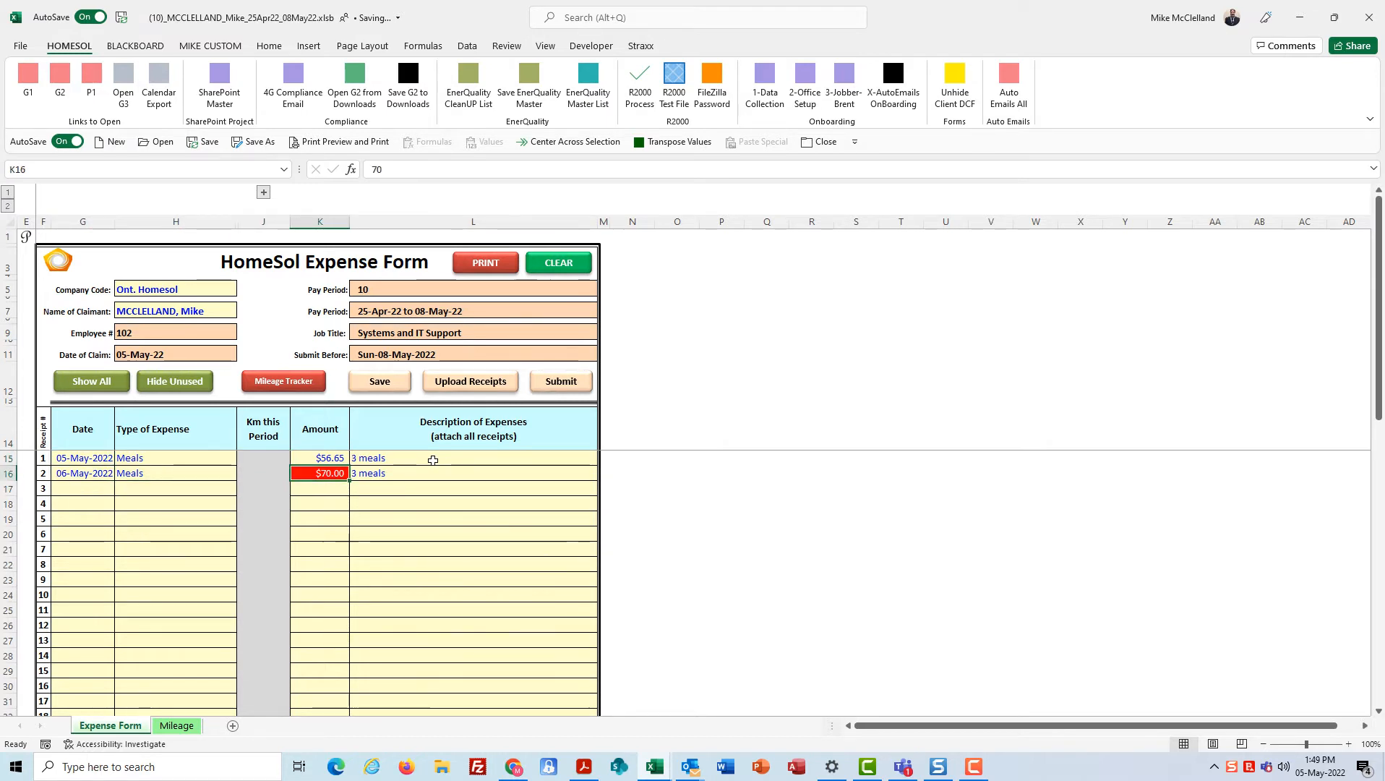
{"action": "type", "text": "65"}
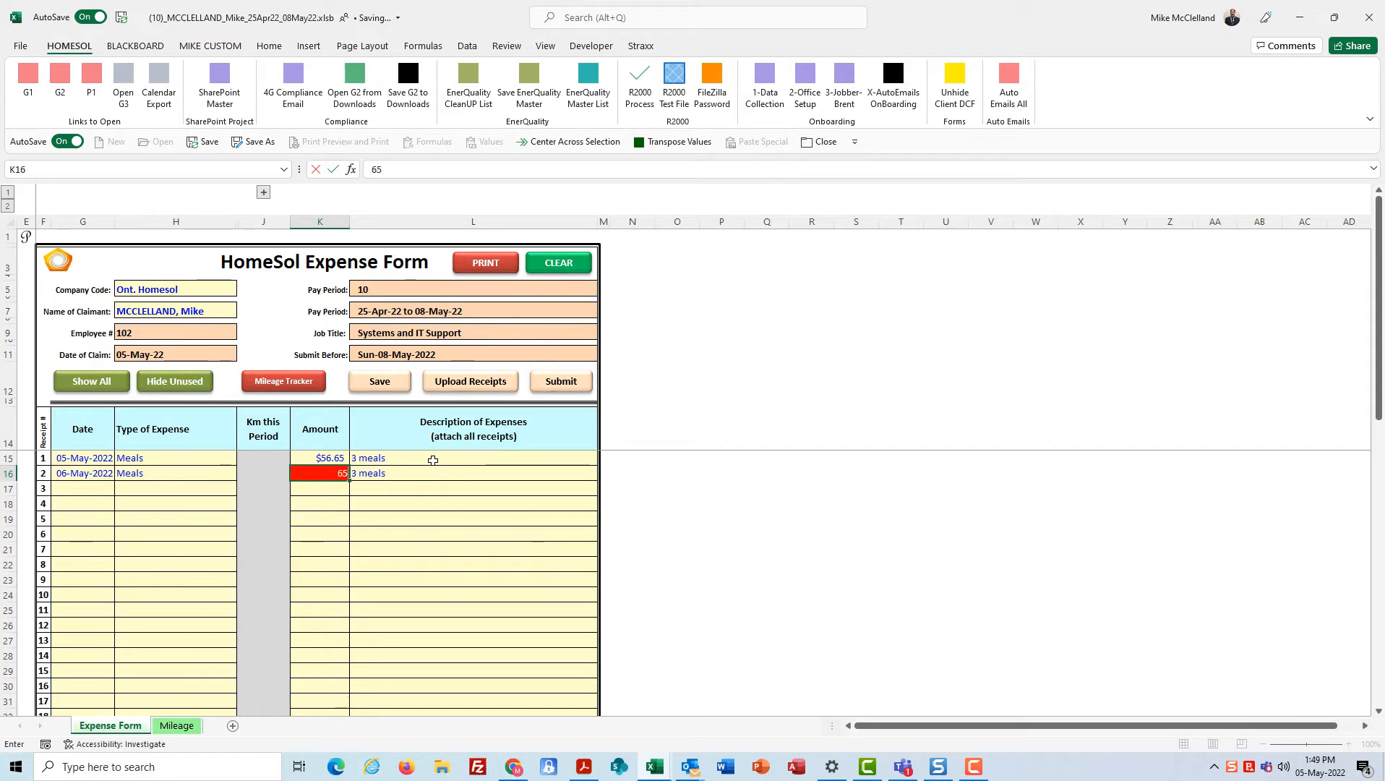
{"action": "type", "text": ".0"}
{"action": "key", "text": "Return"}
Step: Enter the current date, 05-May-2022, for receipt 3 and choose Phone as its expense type
{"action": "key", "text": "Left"}
{"action": "key", "text": "Left"}
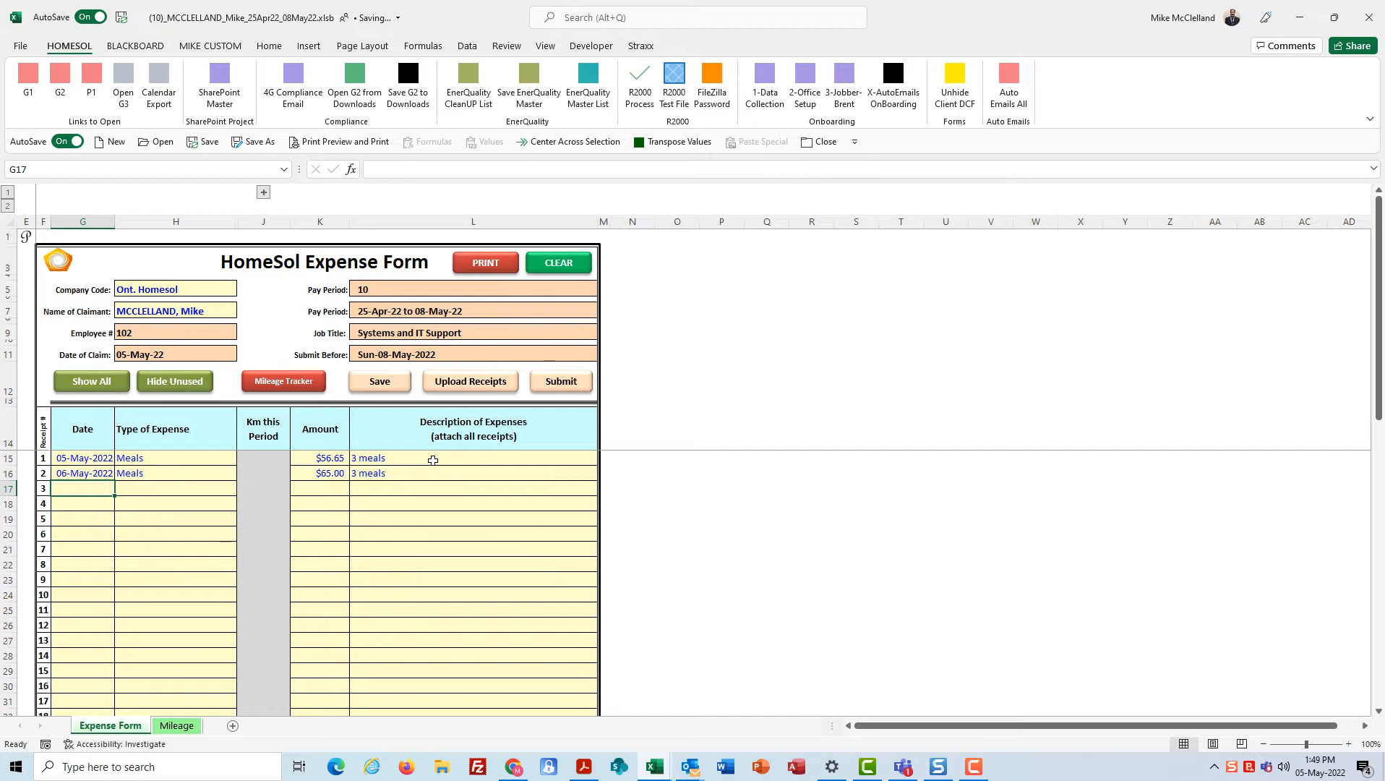
{"action": "key", "text": "ctrl+semicolon"}
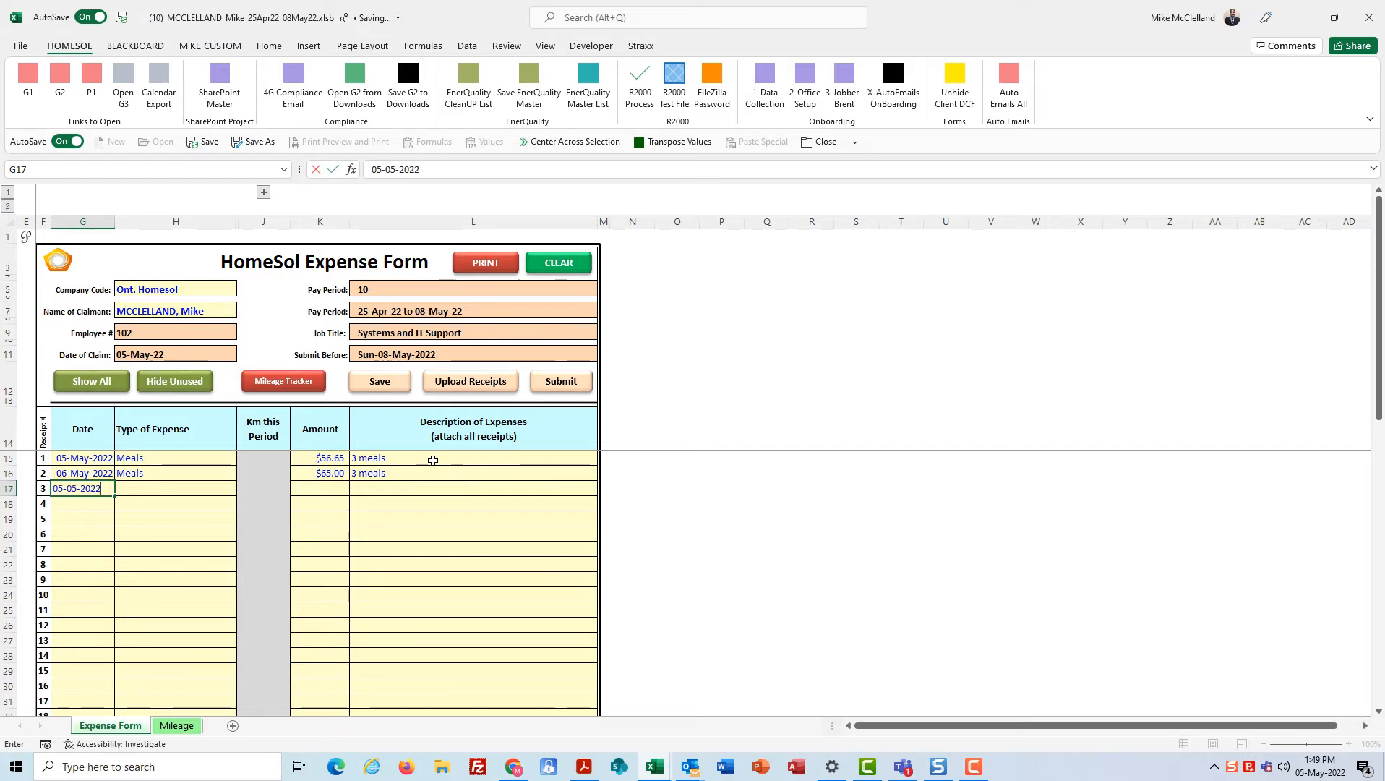
{"action": "key", "text": "Tab"}
{"action": "key", "text": "alt+Down"}
{"action": "key", "text": "Up"}
{"action": "key", "text": "Up"}
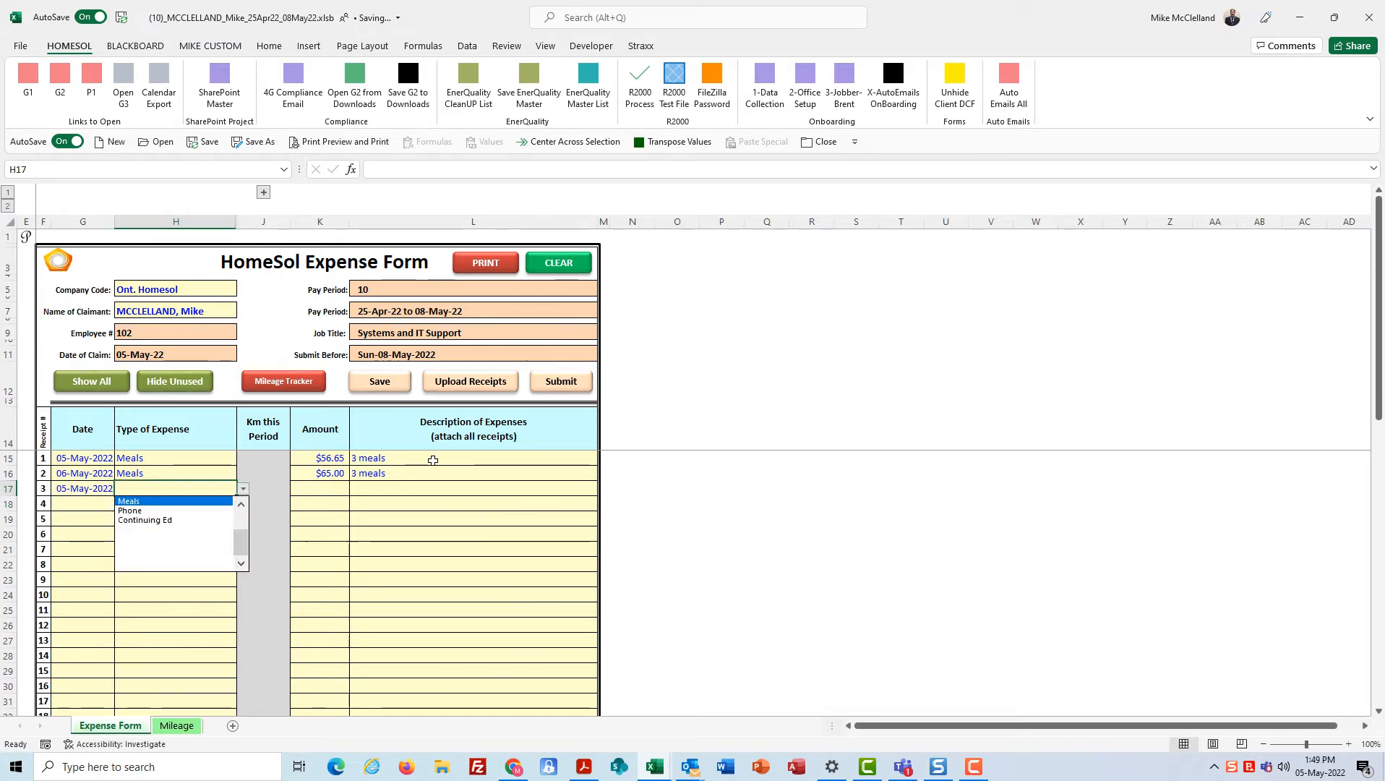
{"action": "key", "text": "Down"}
{"action": "key", "text": "Return"}
Step: Enter 124 as the amount of receipt 3
{"action": "key", "text": "Tab"}
{"action": "key", "text": "Tab"}
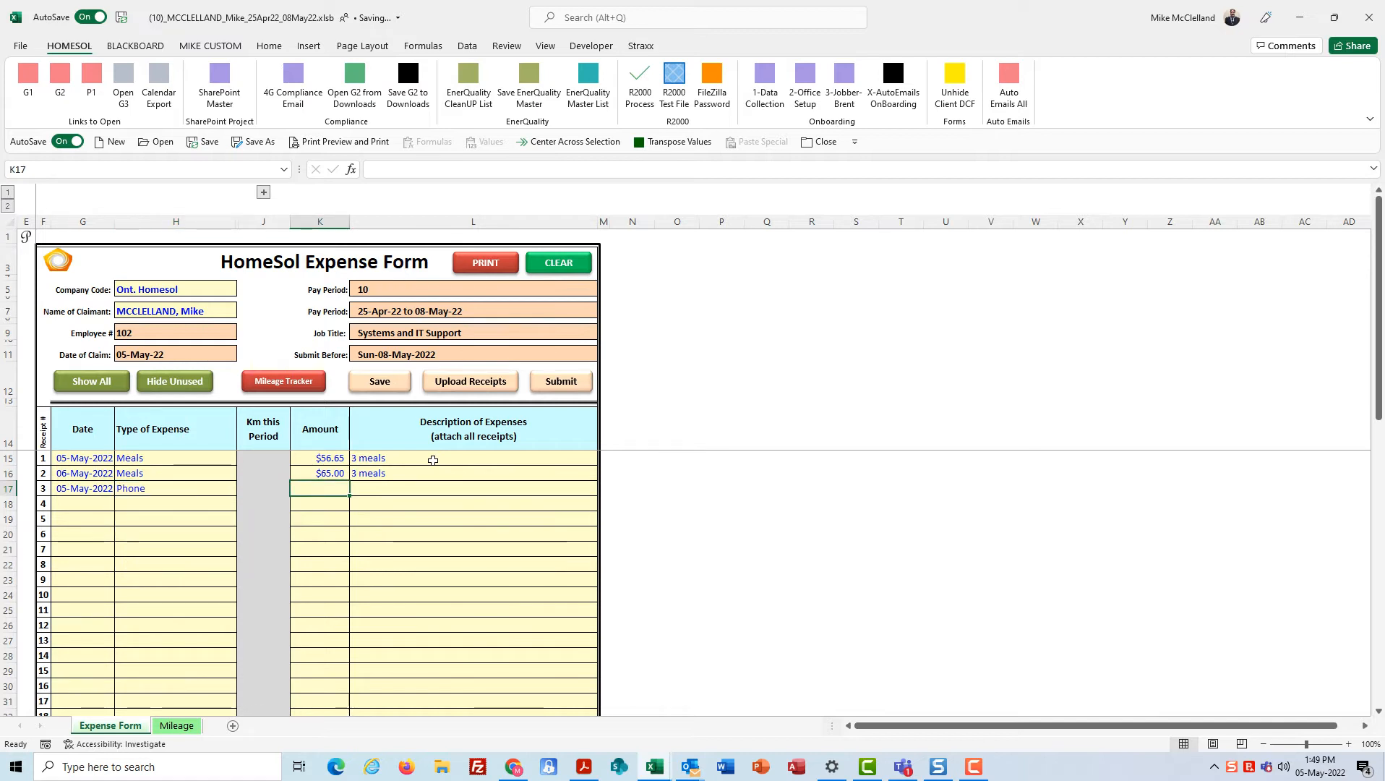
{"action": "type", "text": "124"}
{"action": "key", "text": "Return"}
Step: Date receipt 4 as 07-May-2022 and choose Parking as its expense type
{"action": "key", "text": "shift+Tab"}
{"action": "key", "text": "shift+Tab"}
{"action": "key", "text": "shift+Tab"}
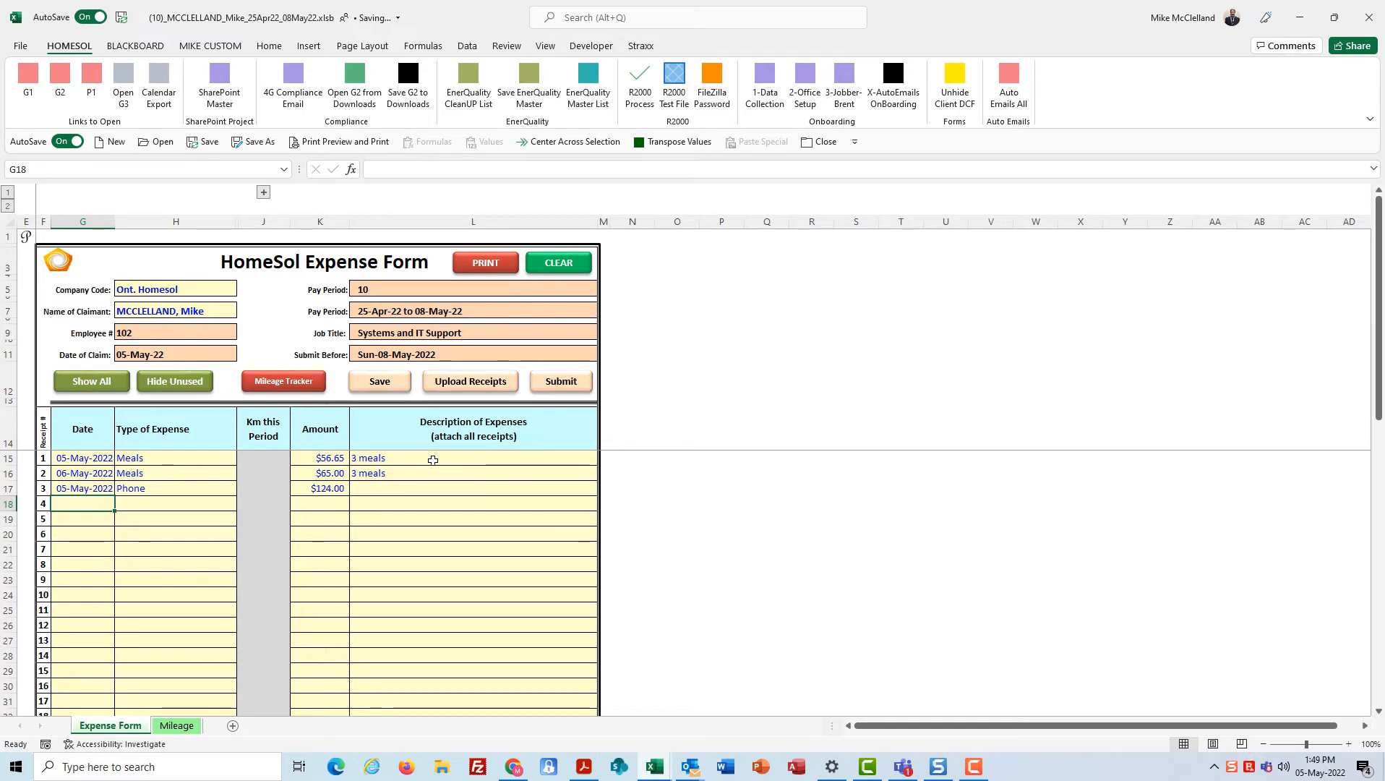
{"action": "type", "text": "07"}
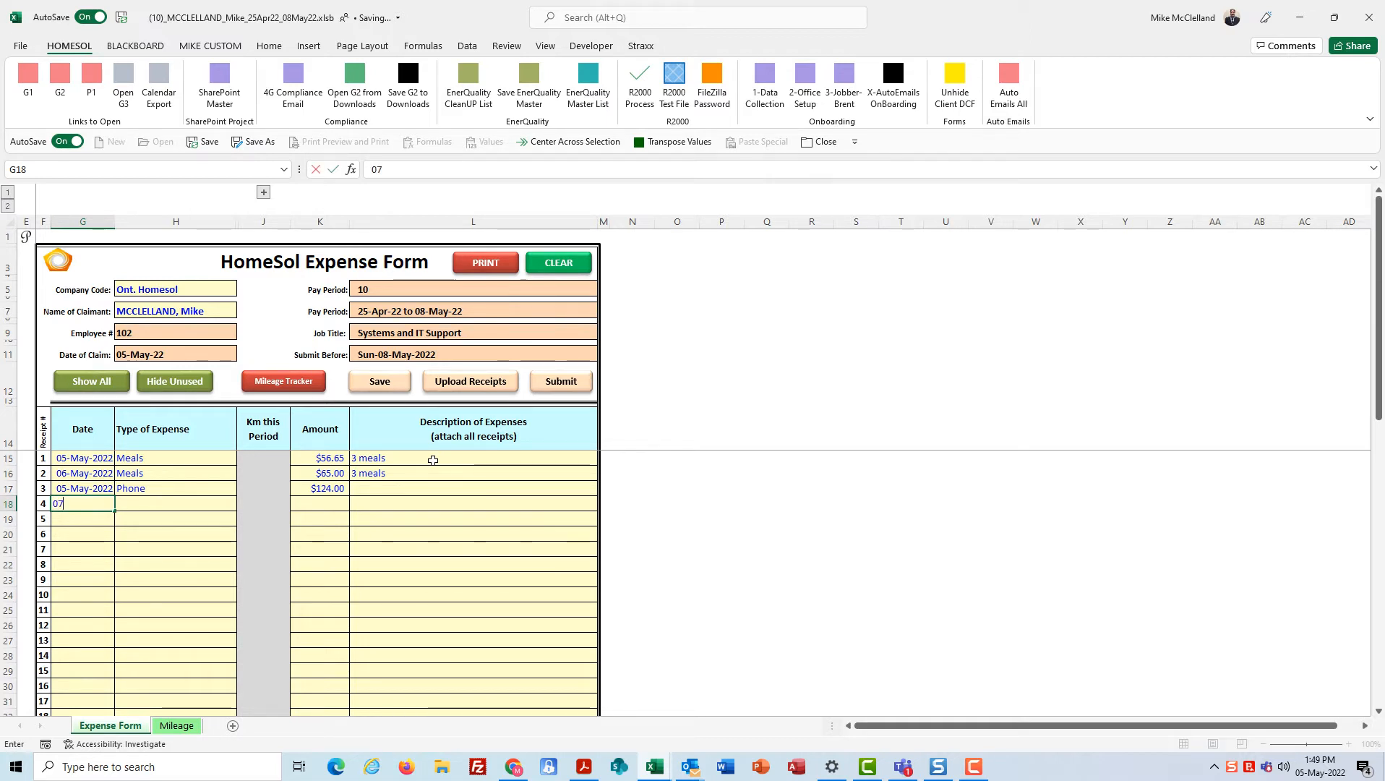
{"action": "type", "text": "-may"}
{"action": "key", "text": "Tab"}
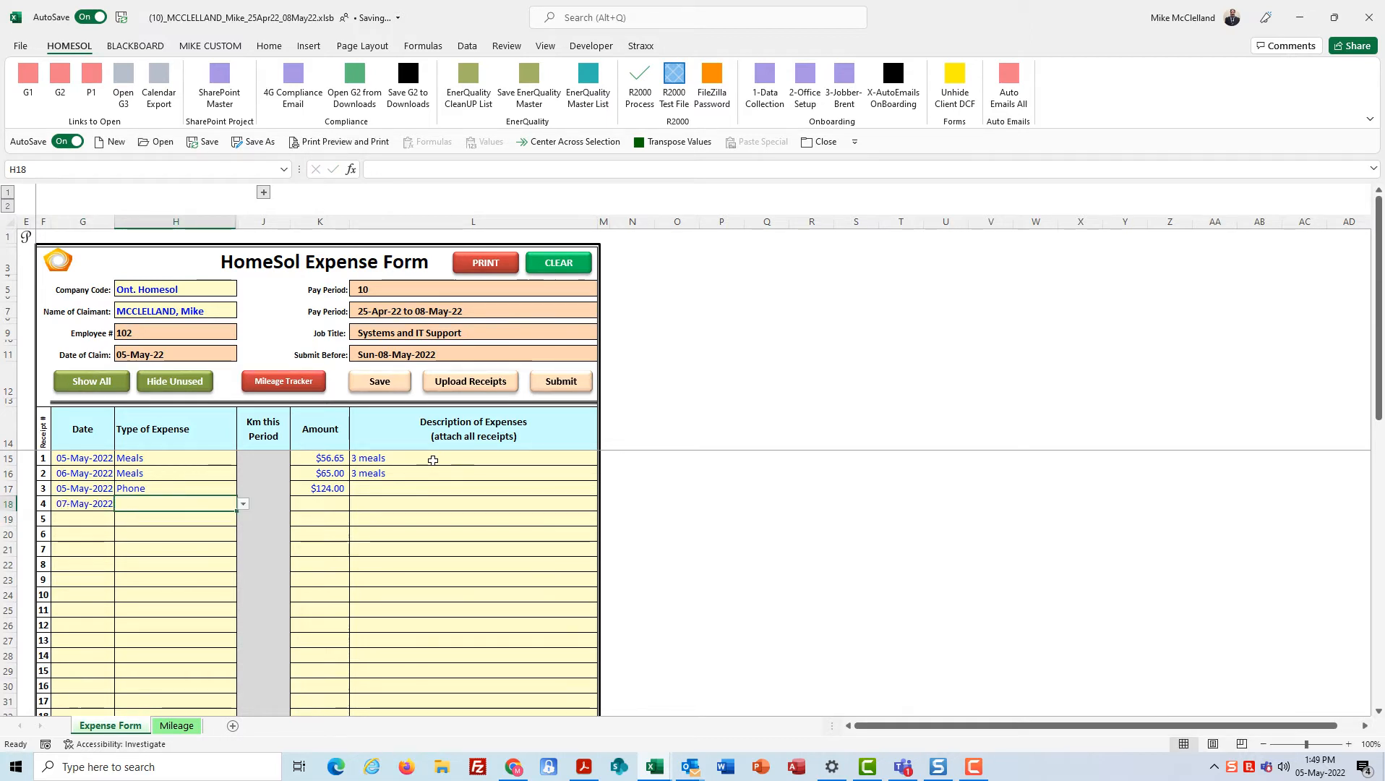
{"action": "key", "text": "alt+Down"}
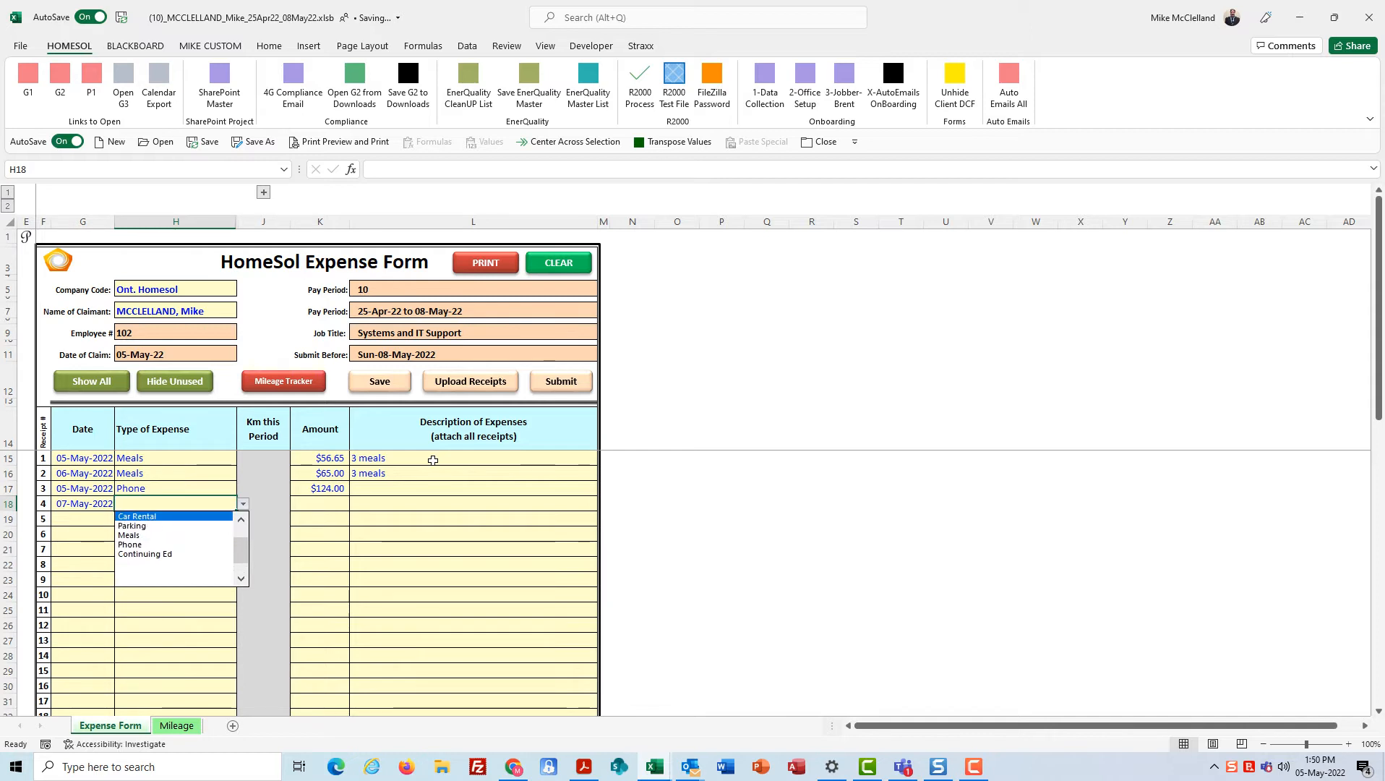
{"action": "key", "text": "Down"}
{"action": "key", "text": "Return"}
Step: Accept Parking as receipt 4's expense type and enter 08-May-2022 as the date of receipt 5
{"action": "key", "text": "Return"}
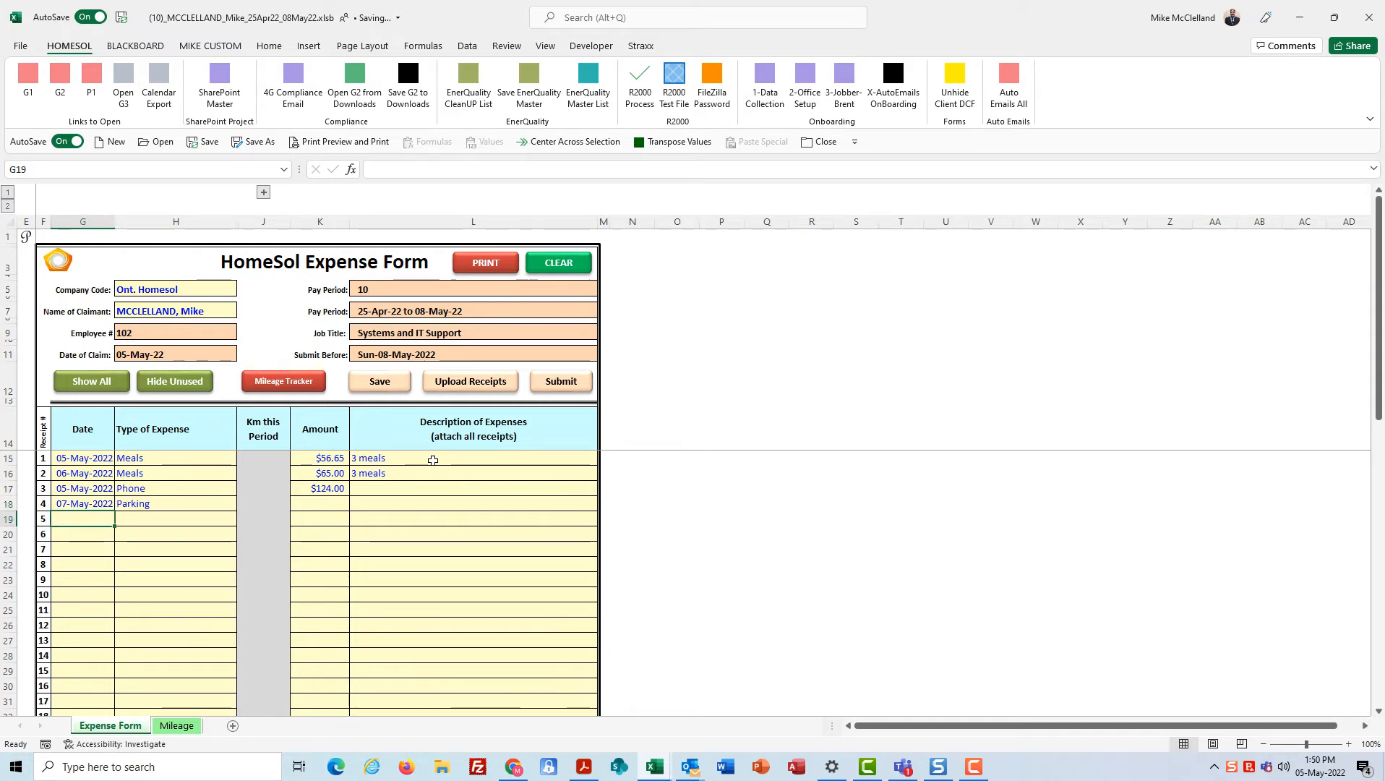
{"action": "key", "text": "alt+Down"}
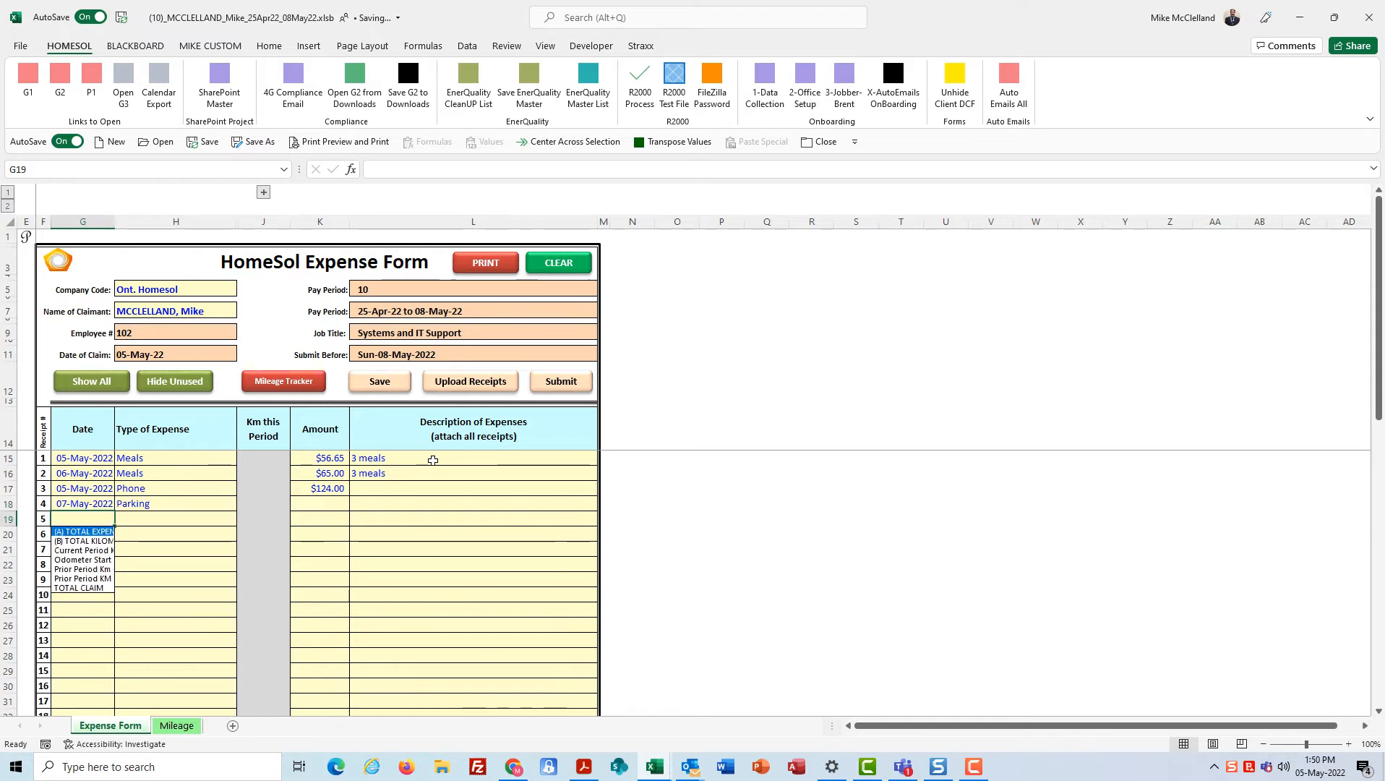
{"action": "key", "text": "Escape"}
{"action": "type", "text": "0"}
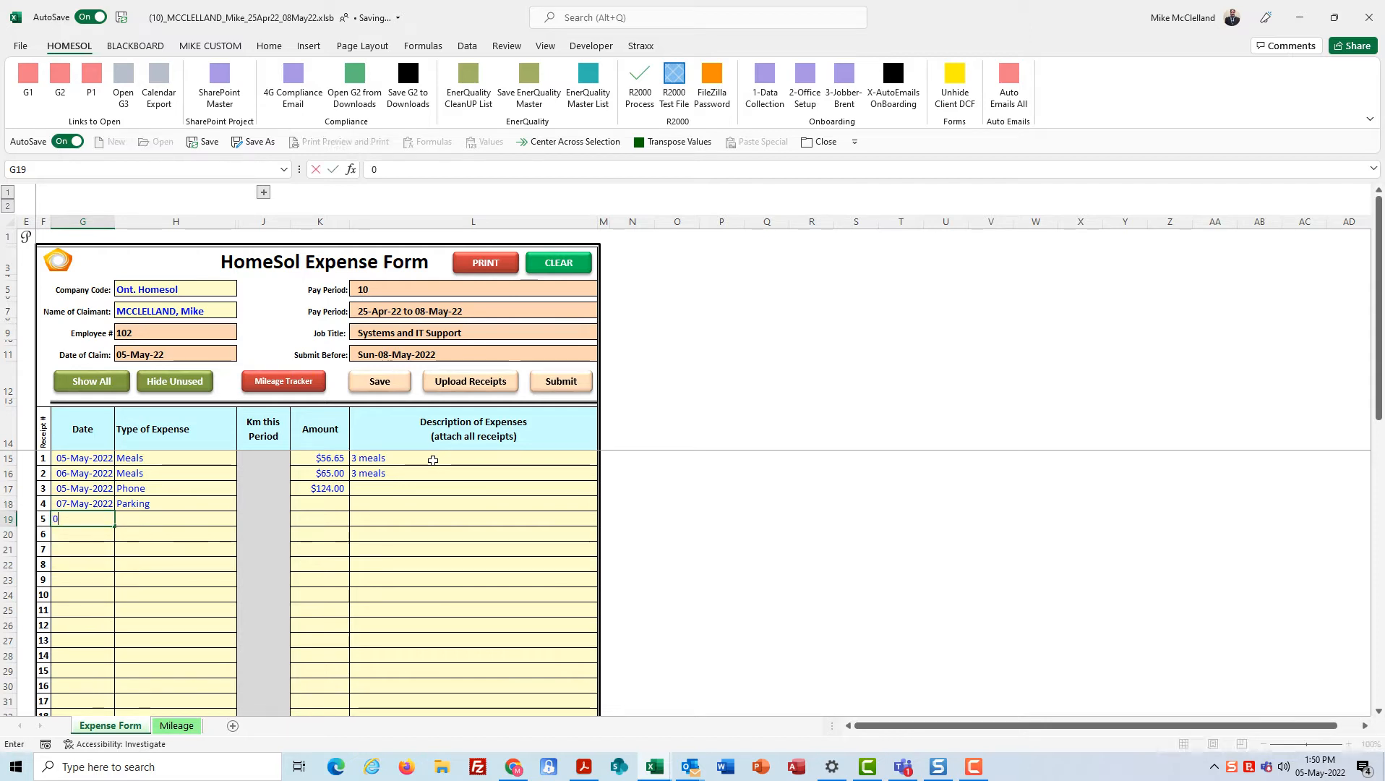
{"action": "type", "text": "8-may"}
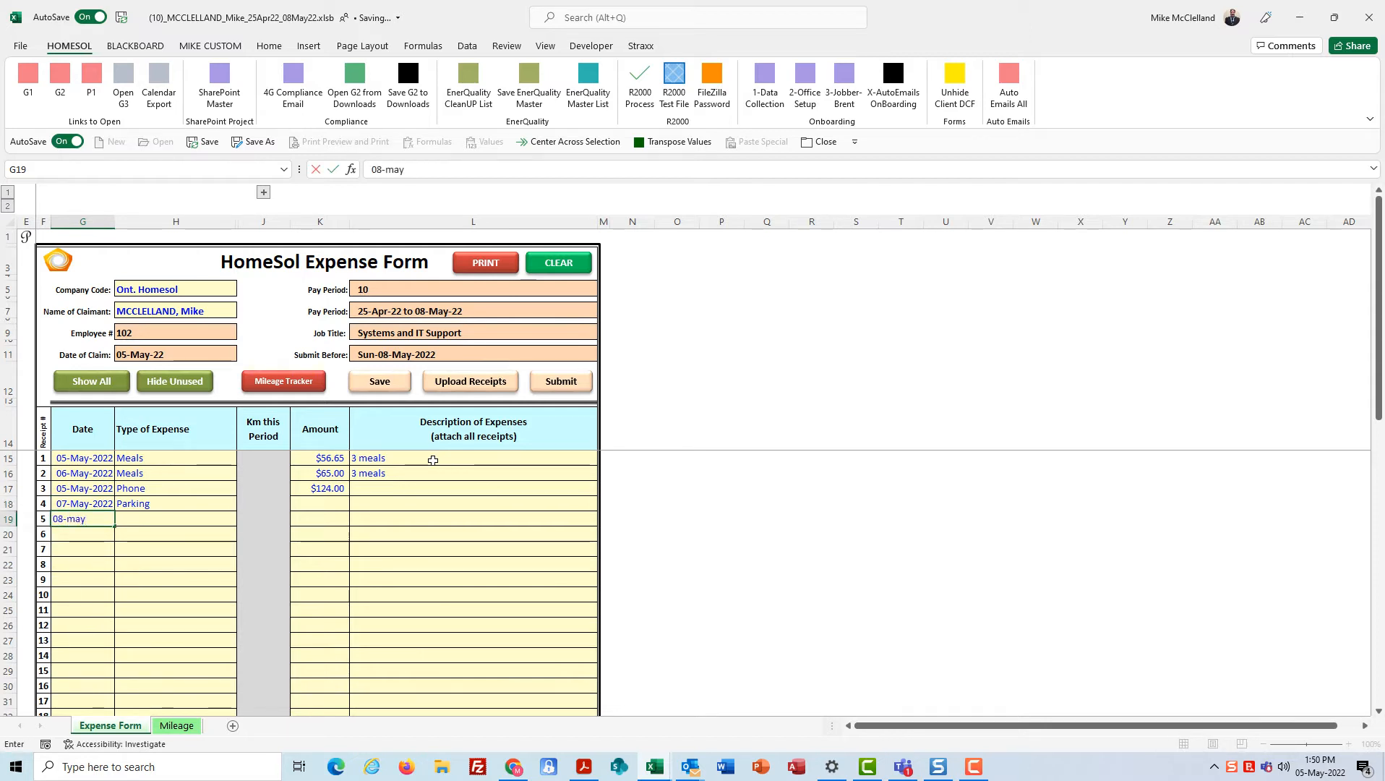
{"action": "type", "text": "-"}
{"action": "type", "text": "2022"}
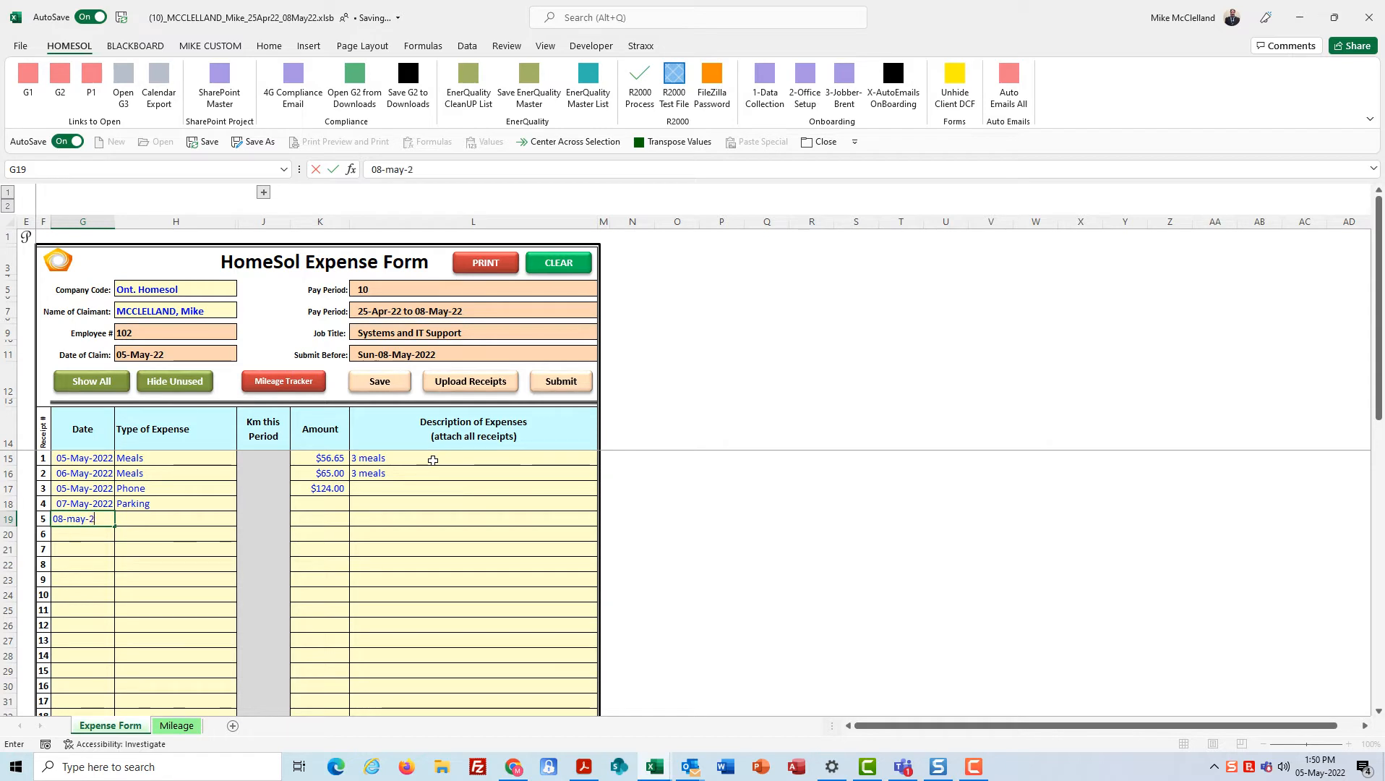
Step: Choose Taxi as the expense type of receipt 5
{"action": "key", "text": "Tab"}
{"action": "key", "text": "alt+Down"}
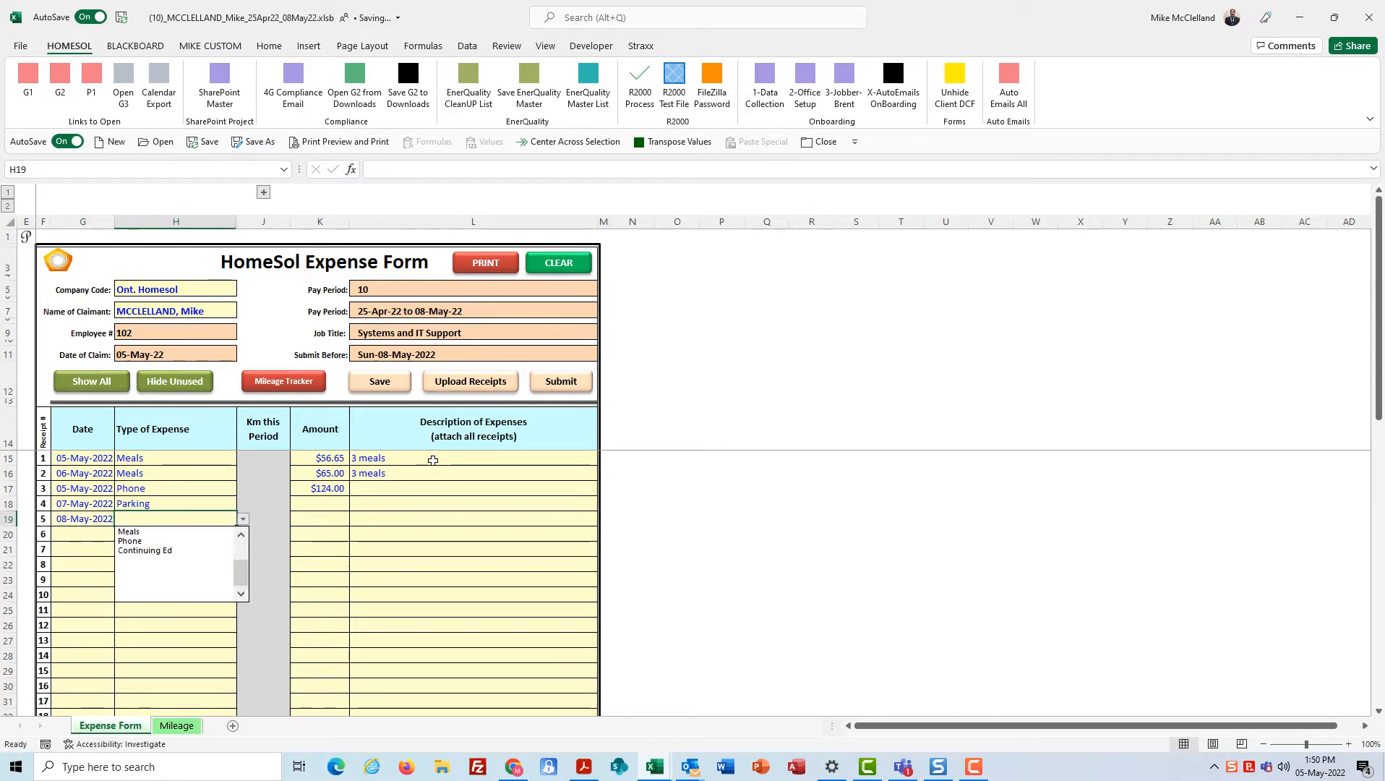
{"action": "key", "text": "Down"}
{"action": "key", "text": "Down"}
{"action": "key", "text": "Return"}
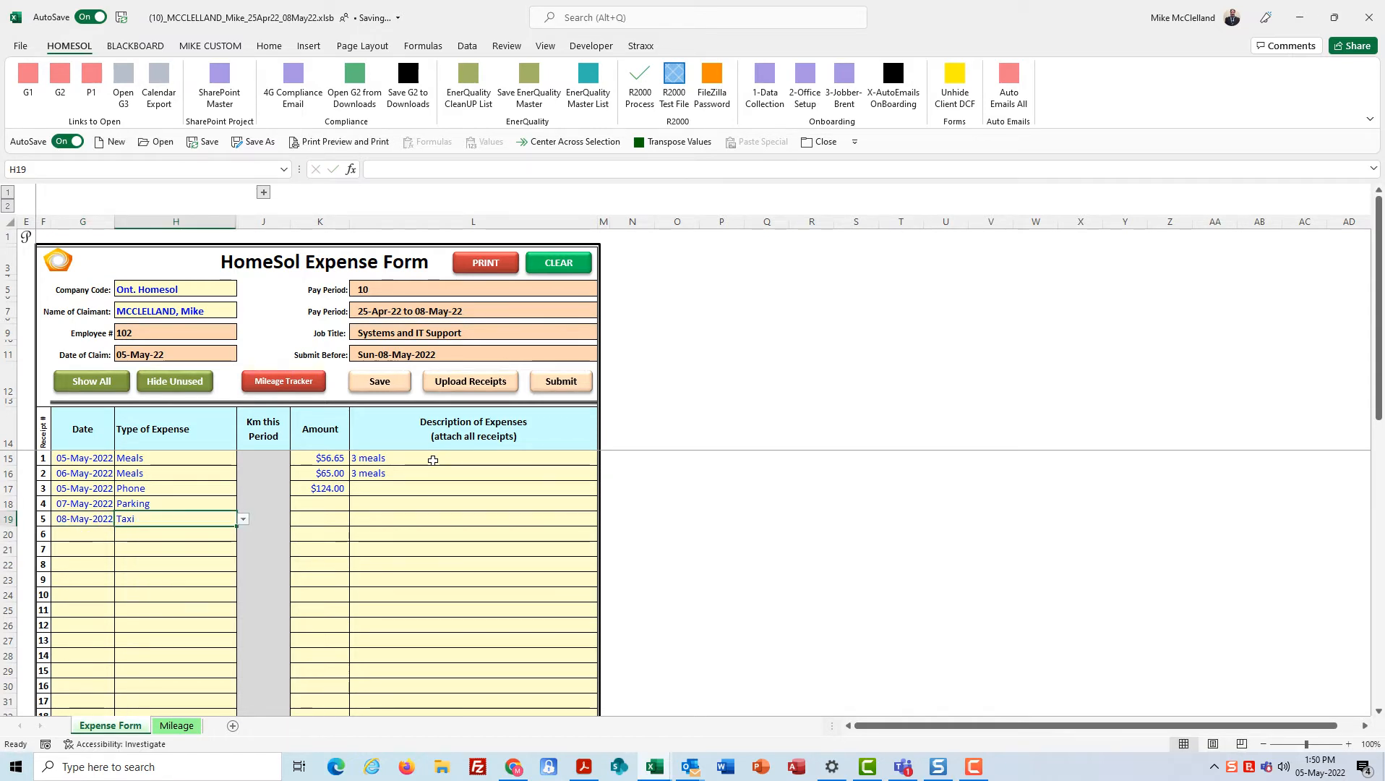
Step: Enter 25 as the amount of receipt 5 and 10 as the amount of receipt 4
{"action": "key", "text": "Tab"}
{"action": "type", "text": "25"}
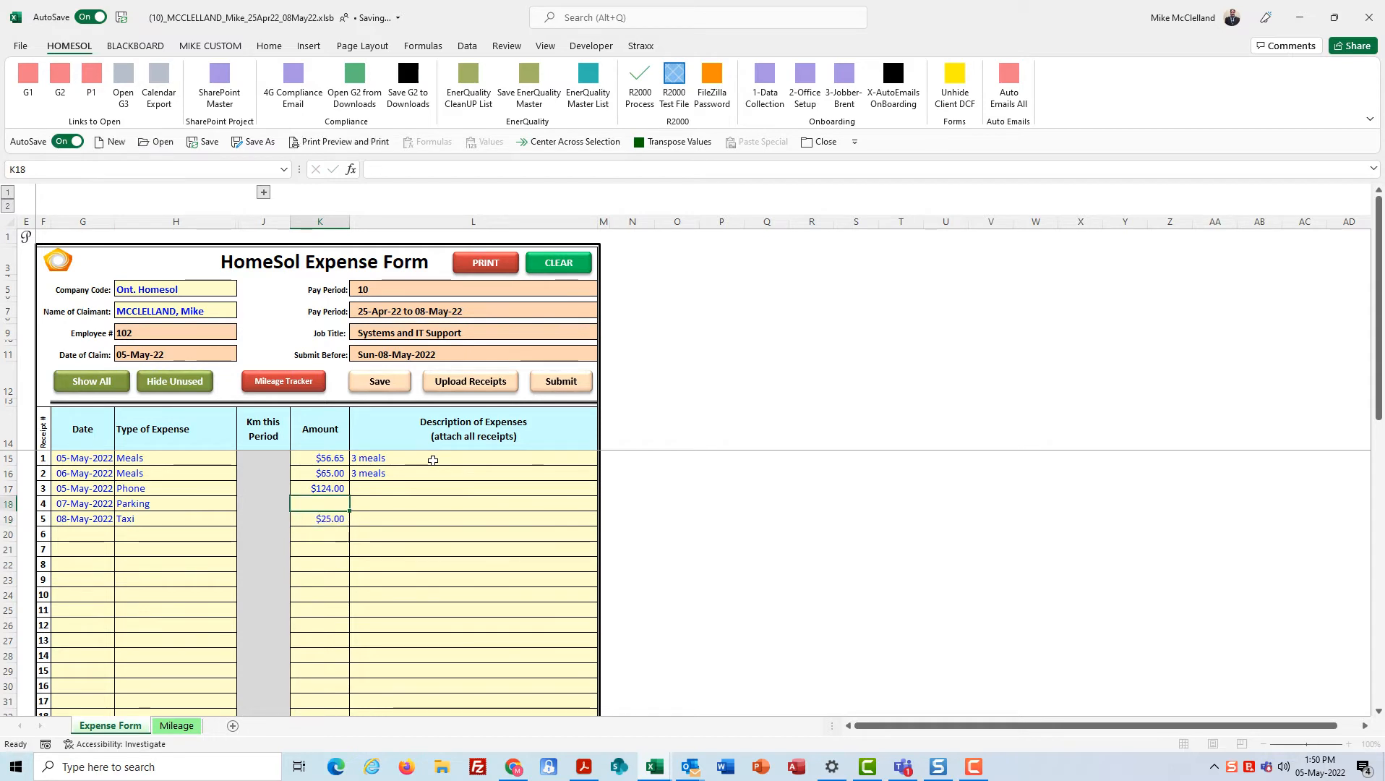
{"action": "key", "text": "Up"}
{"action": "type", "text": "10"}
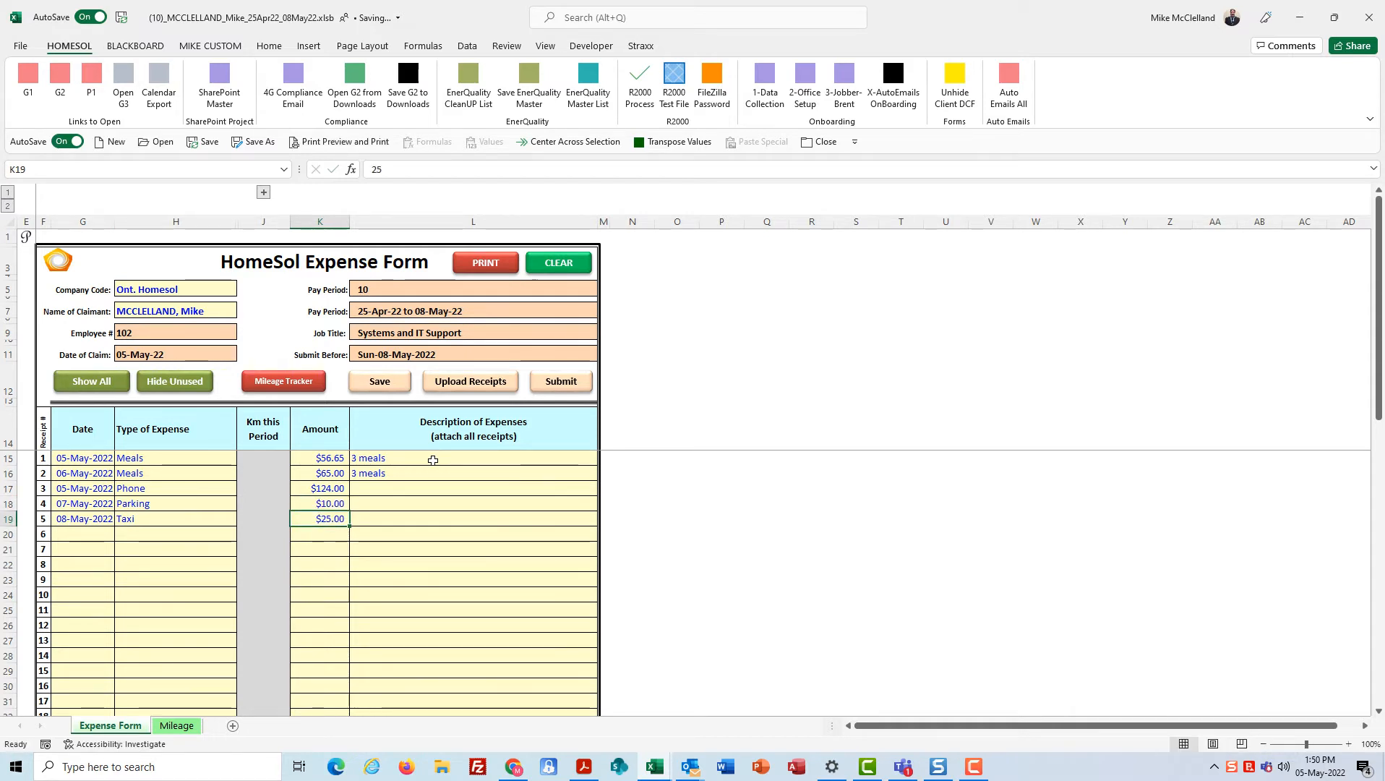
Step: Review the dates, expense types, amounts and descriptions entered in the receipt rows
{"action": "key", "text": "Up"}
{"action": "key", "text": "Up"}
{"action": "key", "text": "Up"}
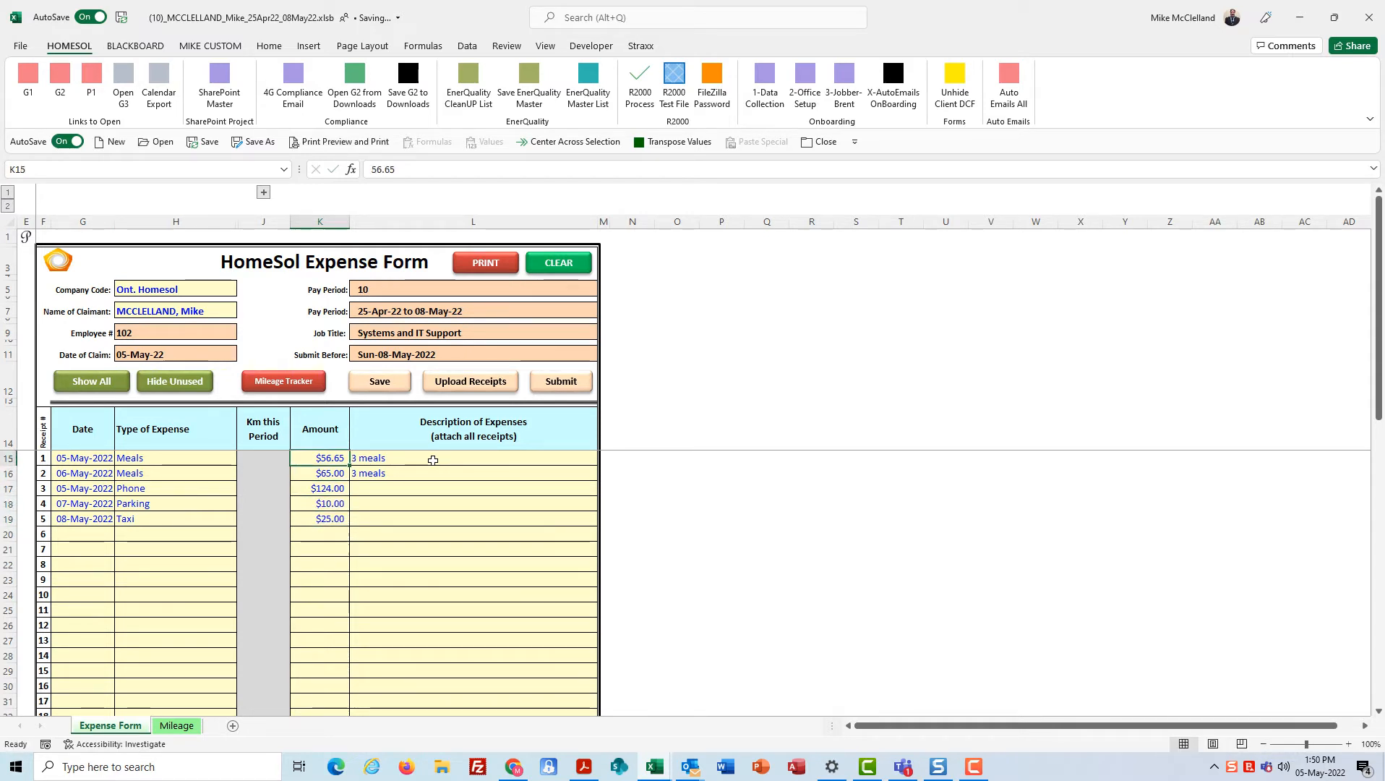
{"action": "key", "text": "Left"}
{"action": "key", "text": "Left"}
{"action": "key", "text": "Left"}
{"action": "key", "text": "Right"}
{"action": "key", "text": "Right"}
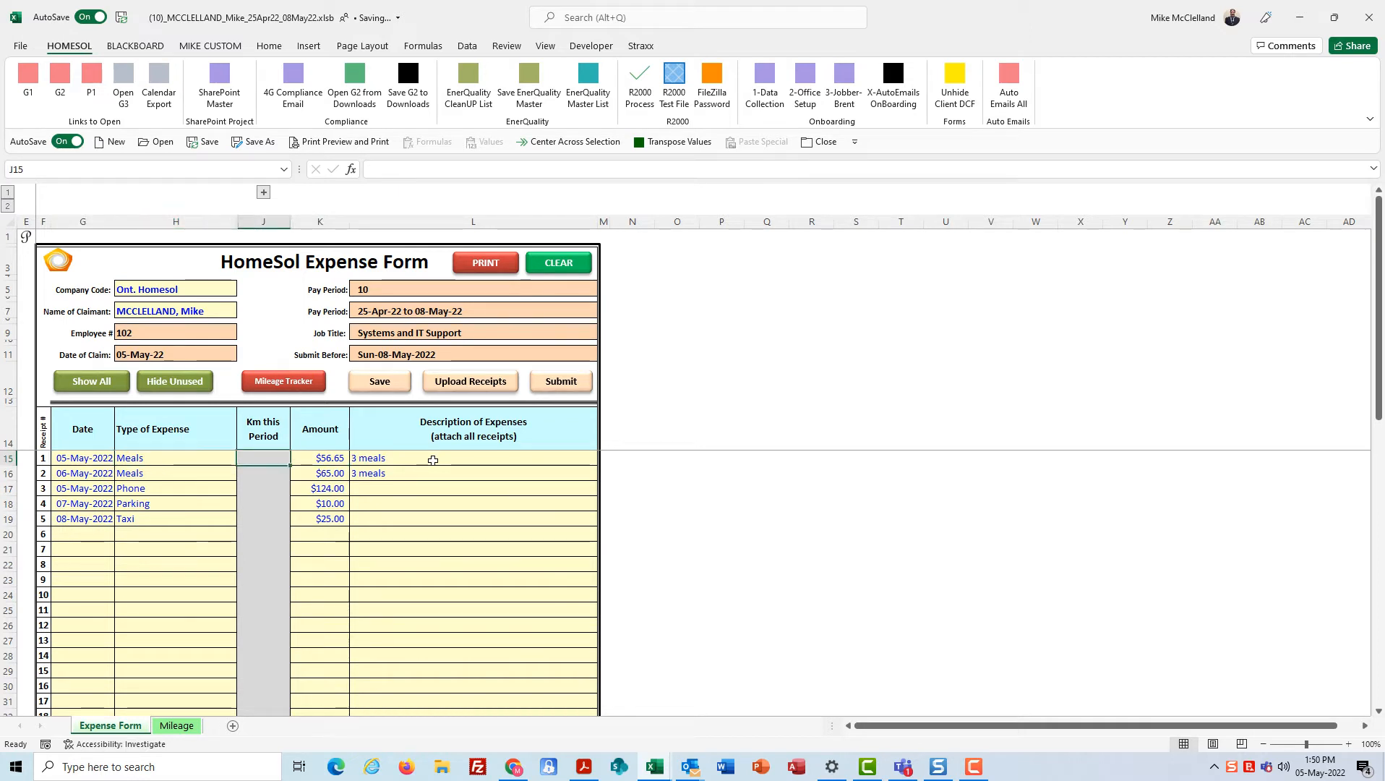
{"action": "key", "text": "Right"}
{"action": "key", "text": "Right"}
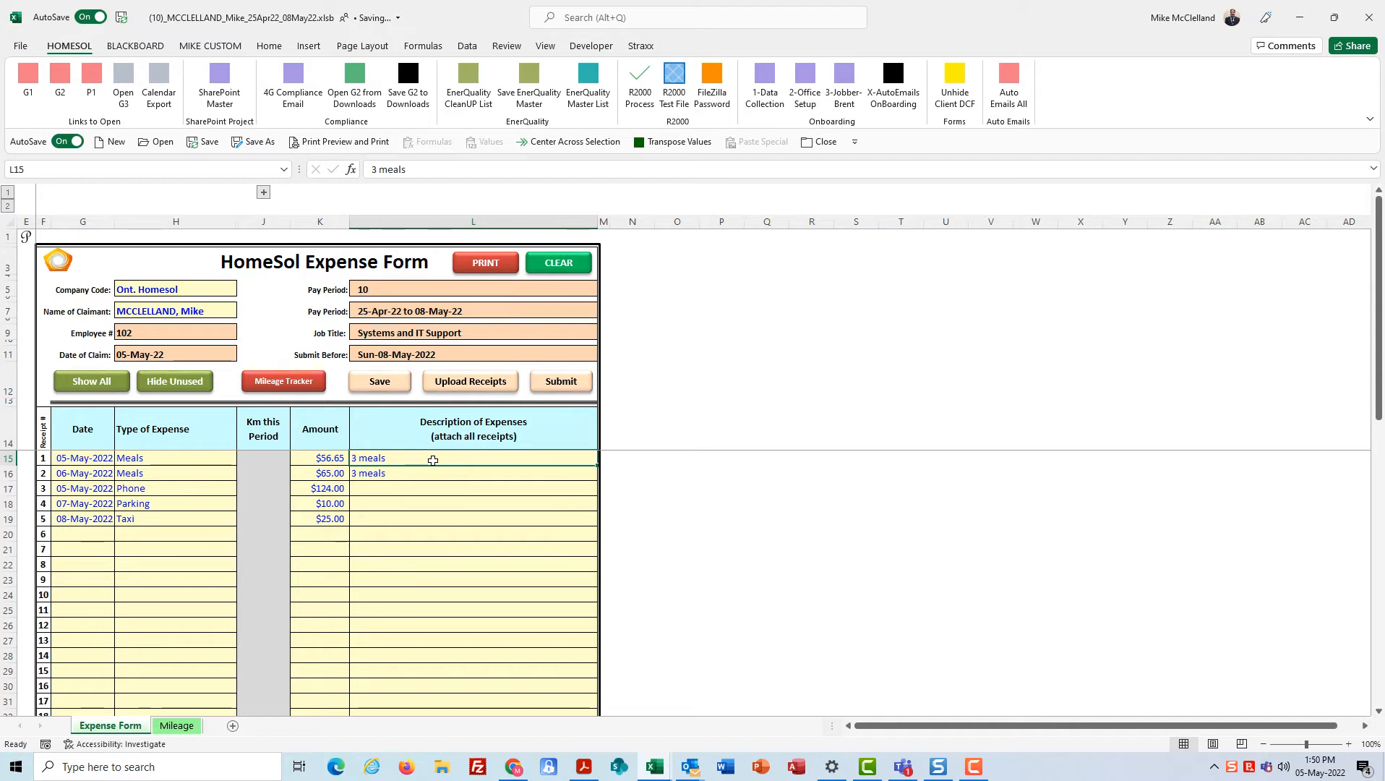
{"action": "key", "text": "Left"}
{"action": "key", "text": "Left"}
{"action": "key", "text": "Left"}
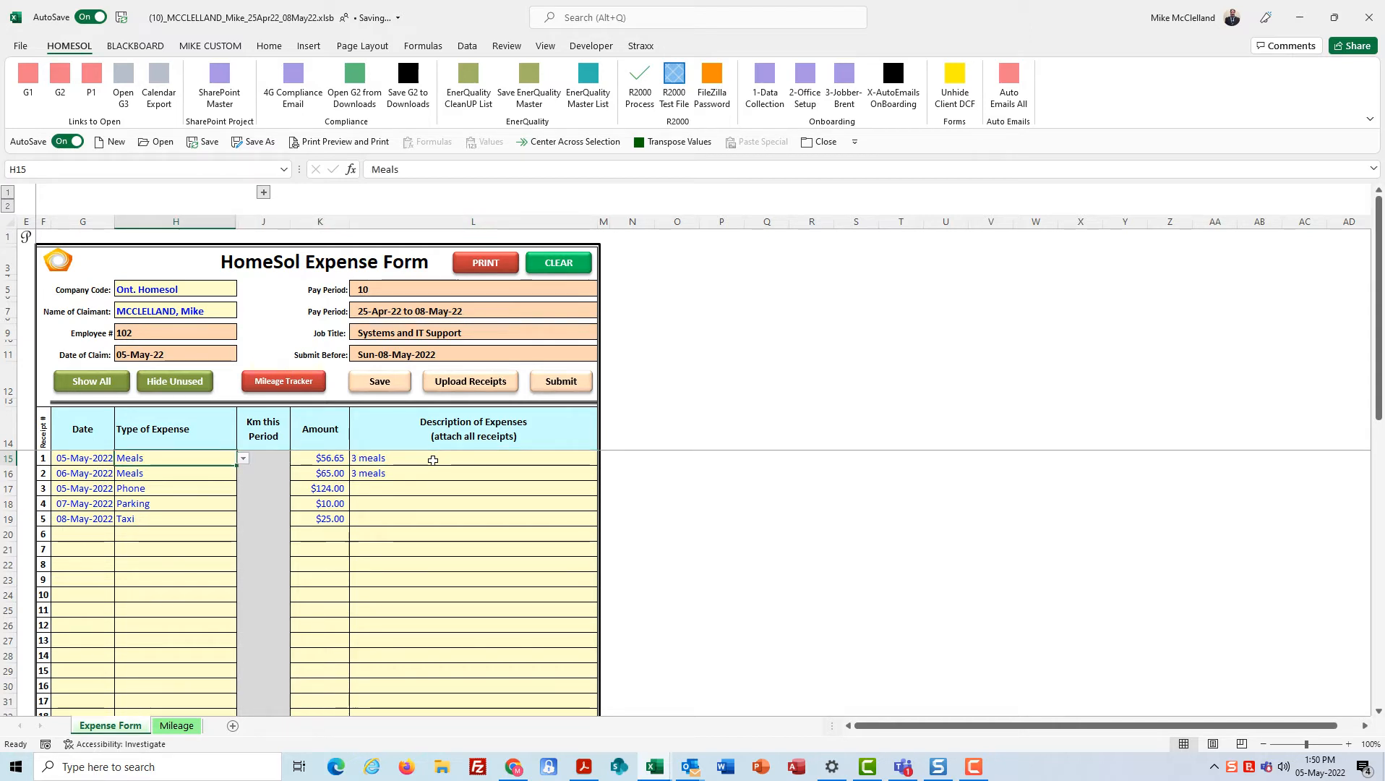
{"action": "key", "text": "Down"}
{"action": "key", "text": "Down"}
{"action": "key", "text": "Up"}
{"action": "key", "text": "Up"}
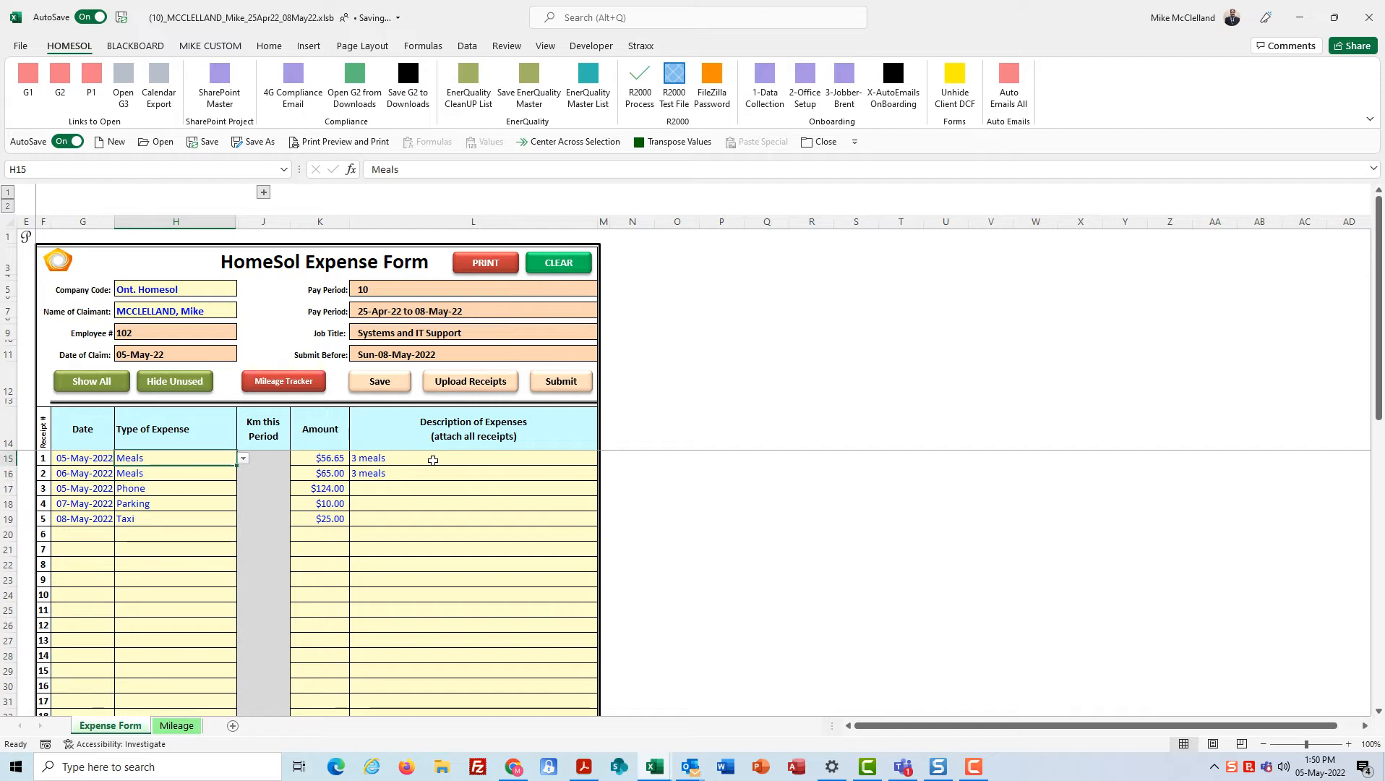
{"action": "key", "text": "Left"}
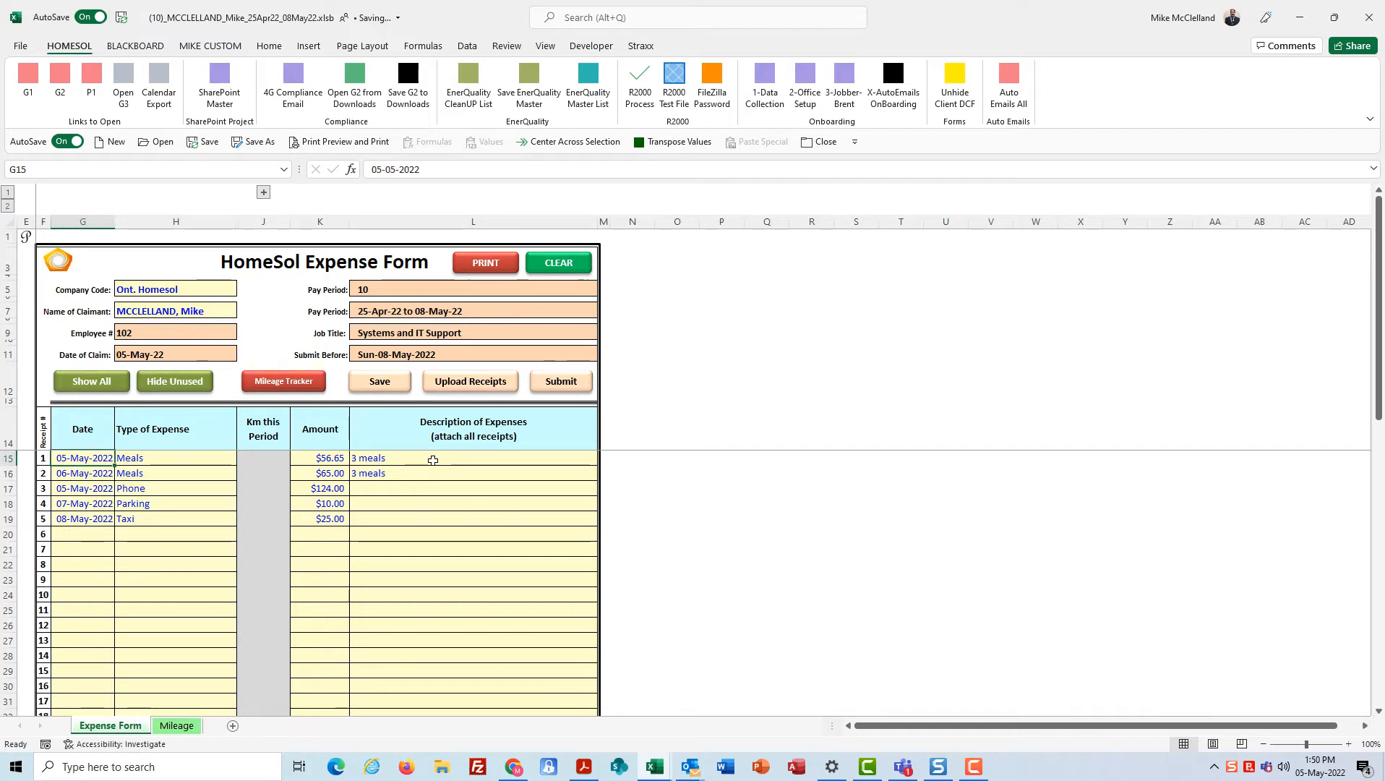
{"action": "key", "text": "Right"}
{"action": "key", "text": "Right"}
{"action": "key", "text": "Right"}
{"action": "key", "text": "Right"}
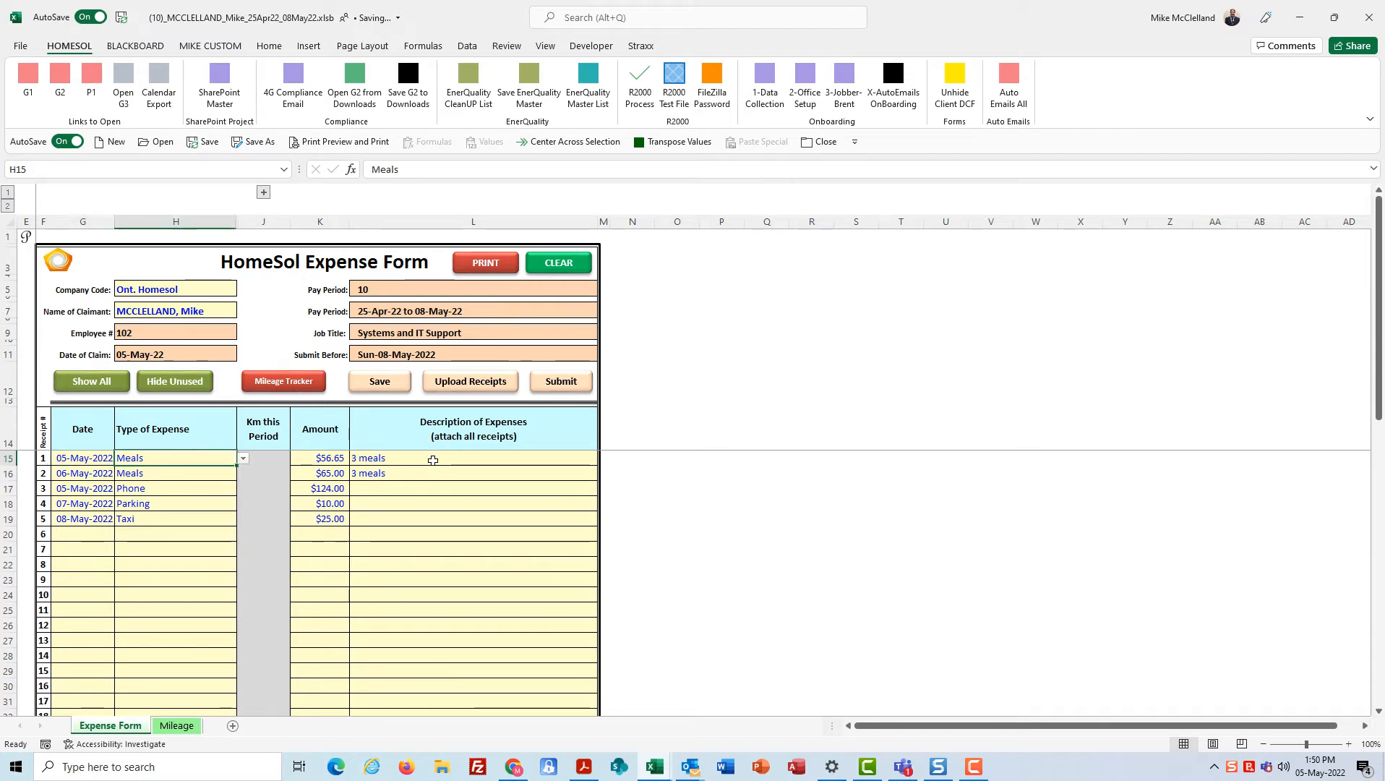
{"action": "key", "text": "Left"}
{"action": "key", "text": "Left"}
{"action": "key", "text": "Left"}
{"action": "key", "text": "Down"}
{"action": "key", "text": "Down"}
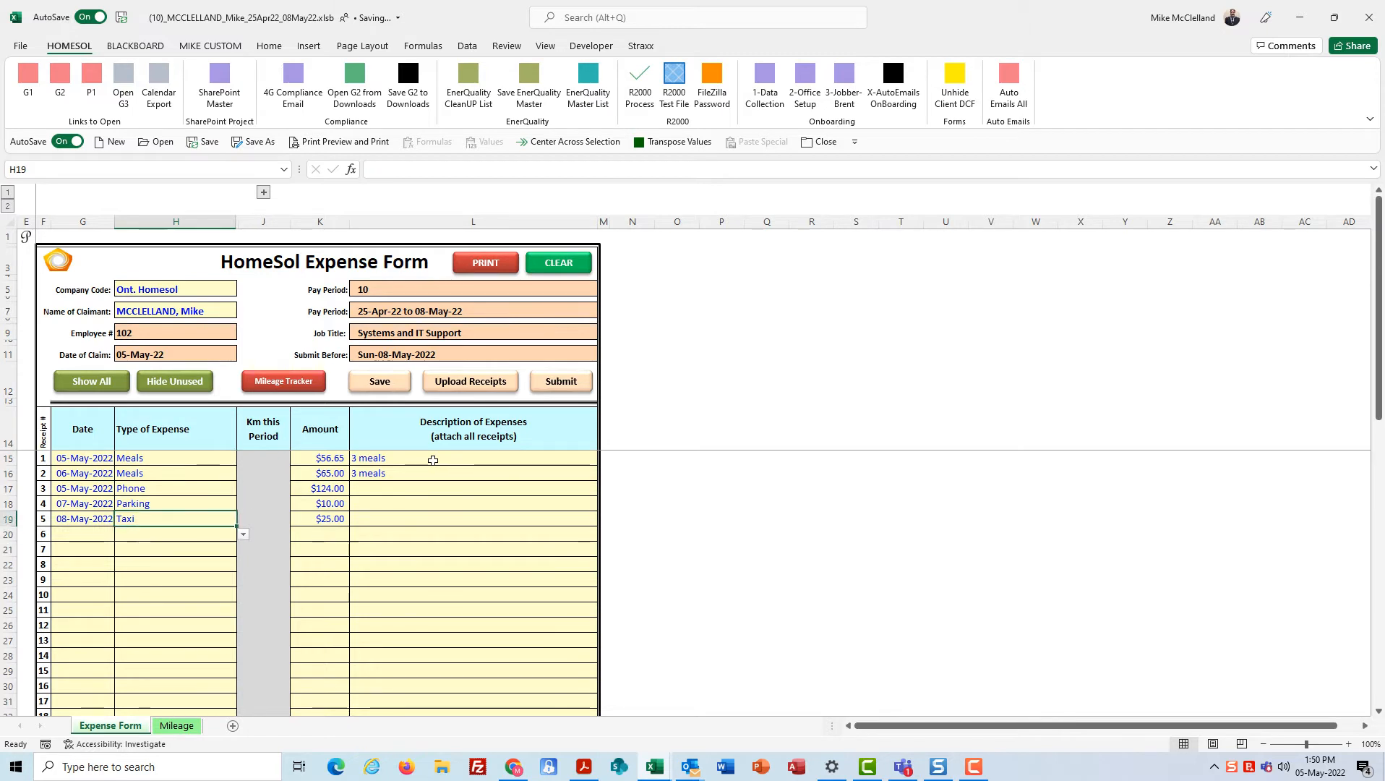
{"action": "key", "text": "Up"}
{"action": "key", "text": "Up"}
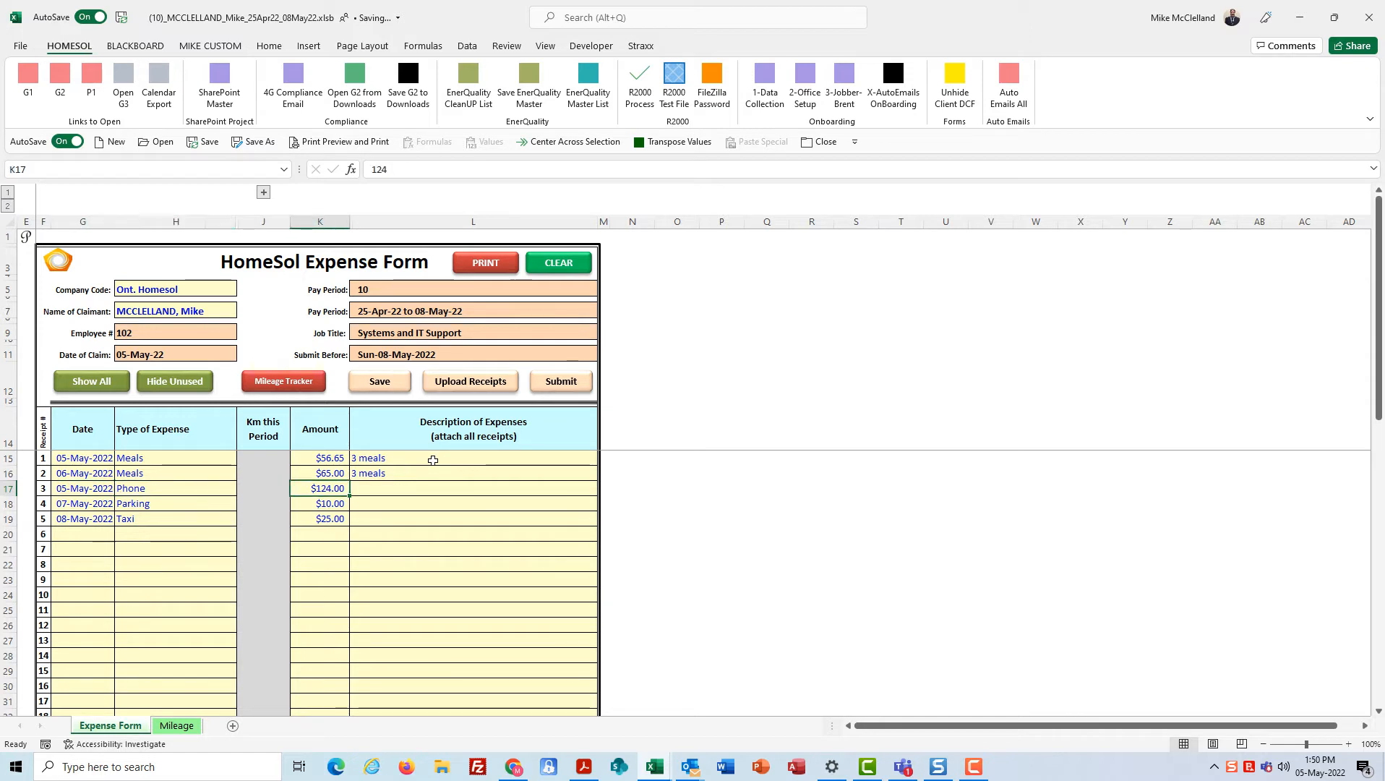
Step: Examine the receipt number column alongside the filled-in expense rows
{"action": "key", "text": "Left"}
{"action": "key", "text": "Left"}
{"action": "key", "text": "Up"}
{"action": "key", "text": "Up"}
{"action": "key", "text": "Up"}
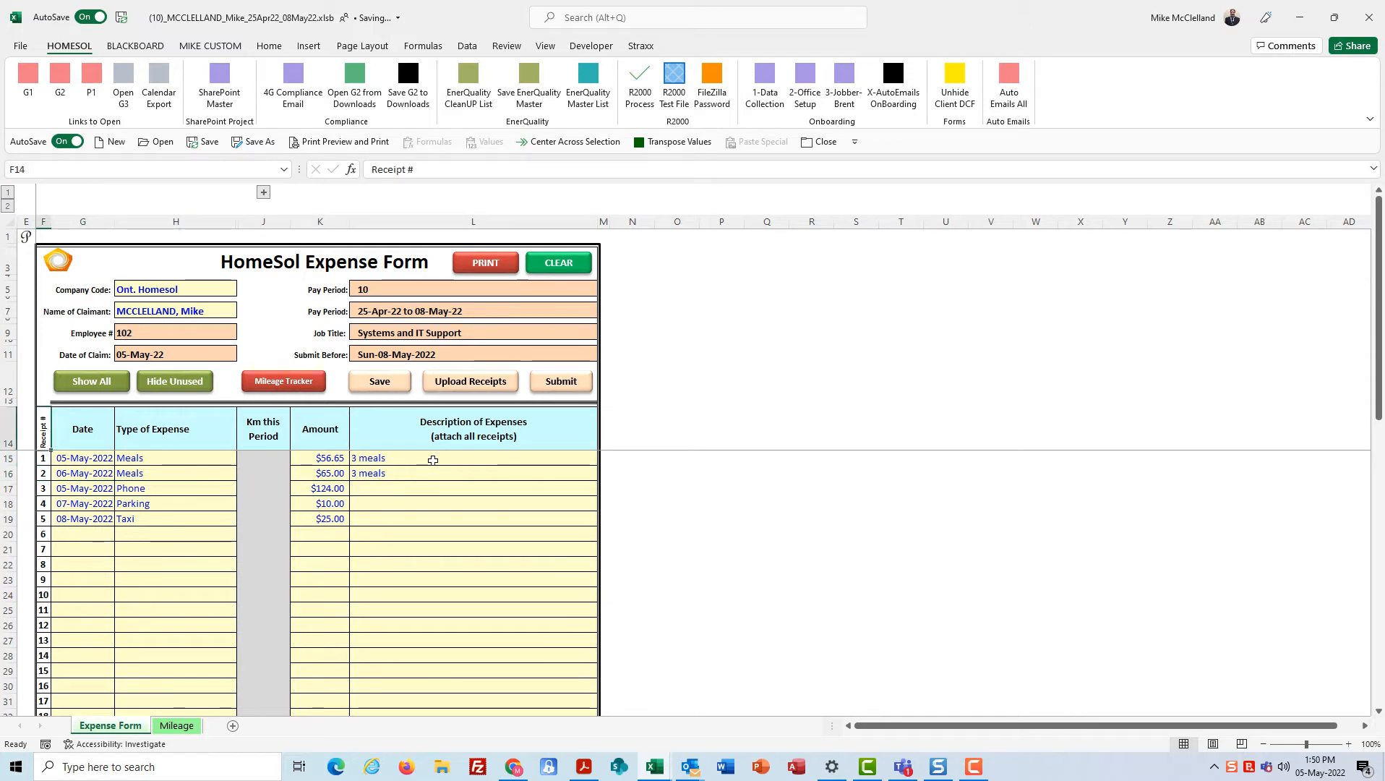
{"action": "key", "text": "Down"}
{"action": "key", "text": "Down"}
{"action": "key", "text": "Down"}
{"action": "key", "text": "Down"}
{"action": "key", "text": "Down"}
{"action": "key", "text": "Down"}
{"action": "key", "text": "Up"}
{"action": "key", "text": "Up"}
{"action": "key", "text": "Up"}
{"action": "key", "text": "Up"}
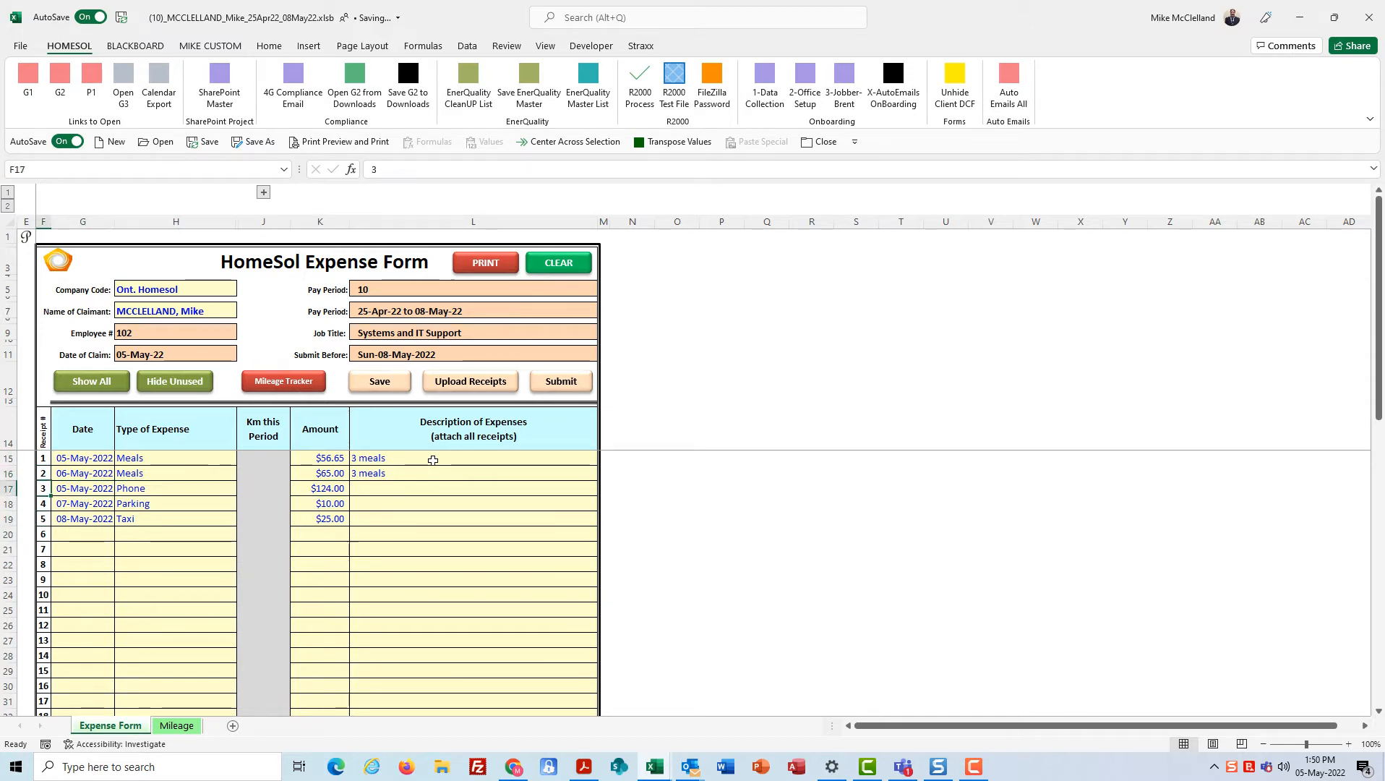
{"action": "key", "text": "Down"}
{"action": "key", "text": "Right"}
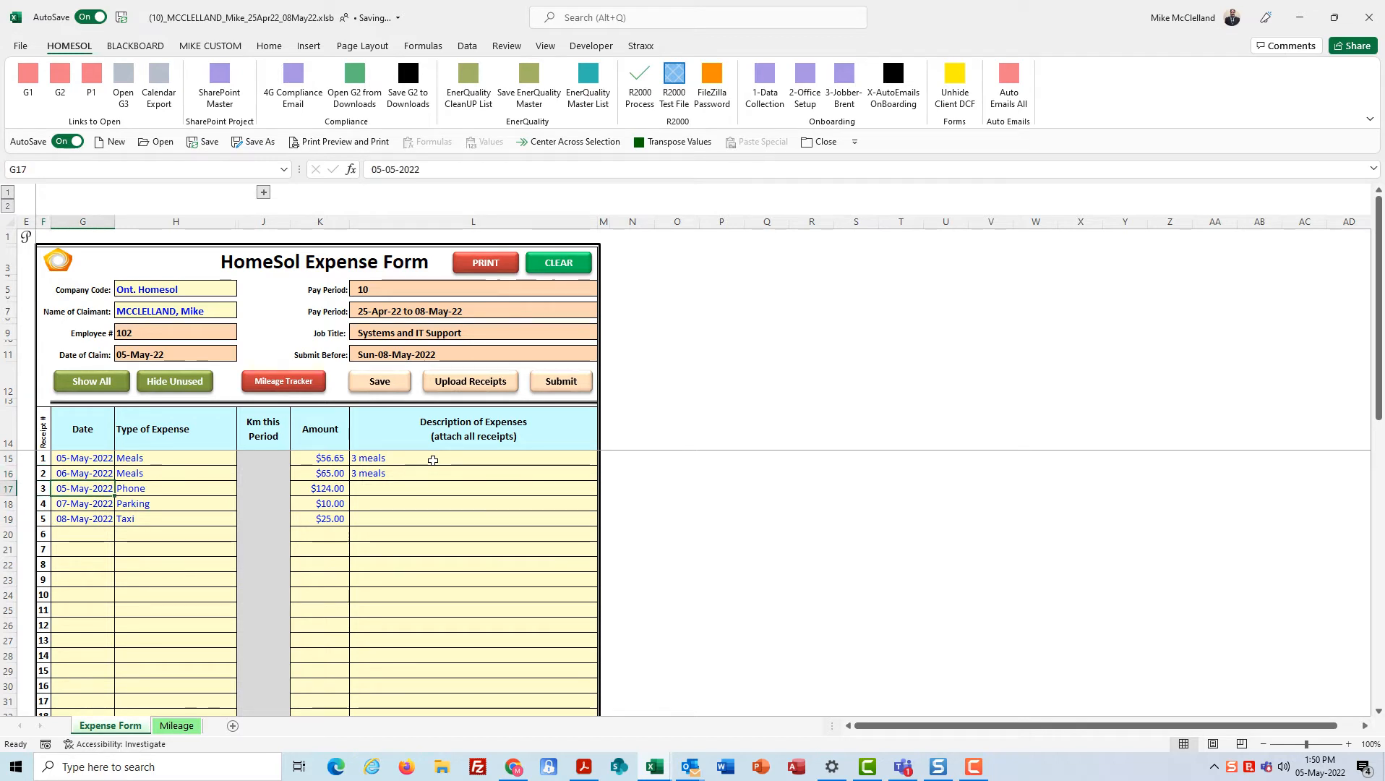
{"action": "key", "text": "Right"}
{"action": "key", "text": "Left"}
{"action": "key", "text": "Left"}
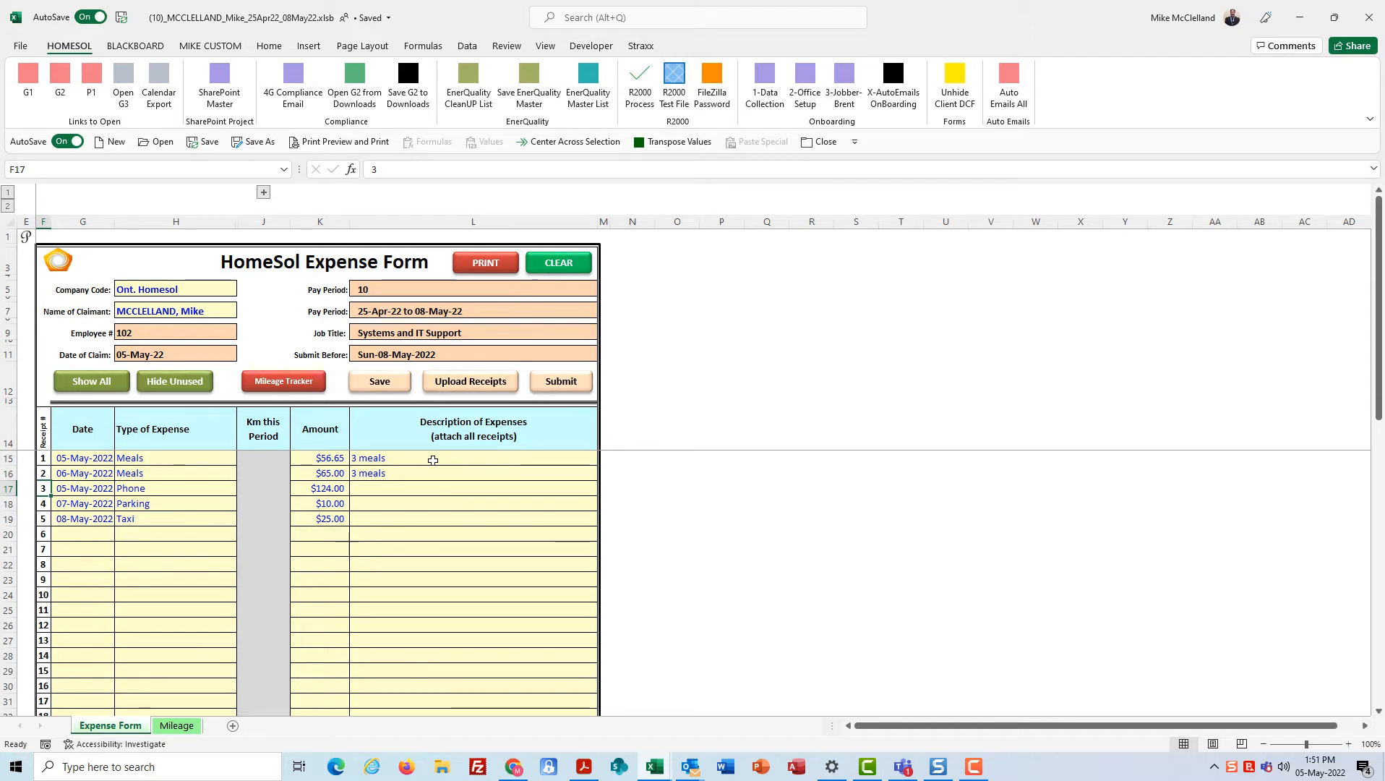
{"action": "key", "text": "Up"}
{"action": "key", "text": "Up"}
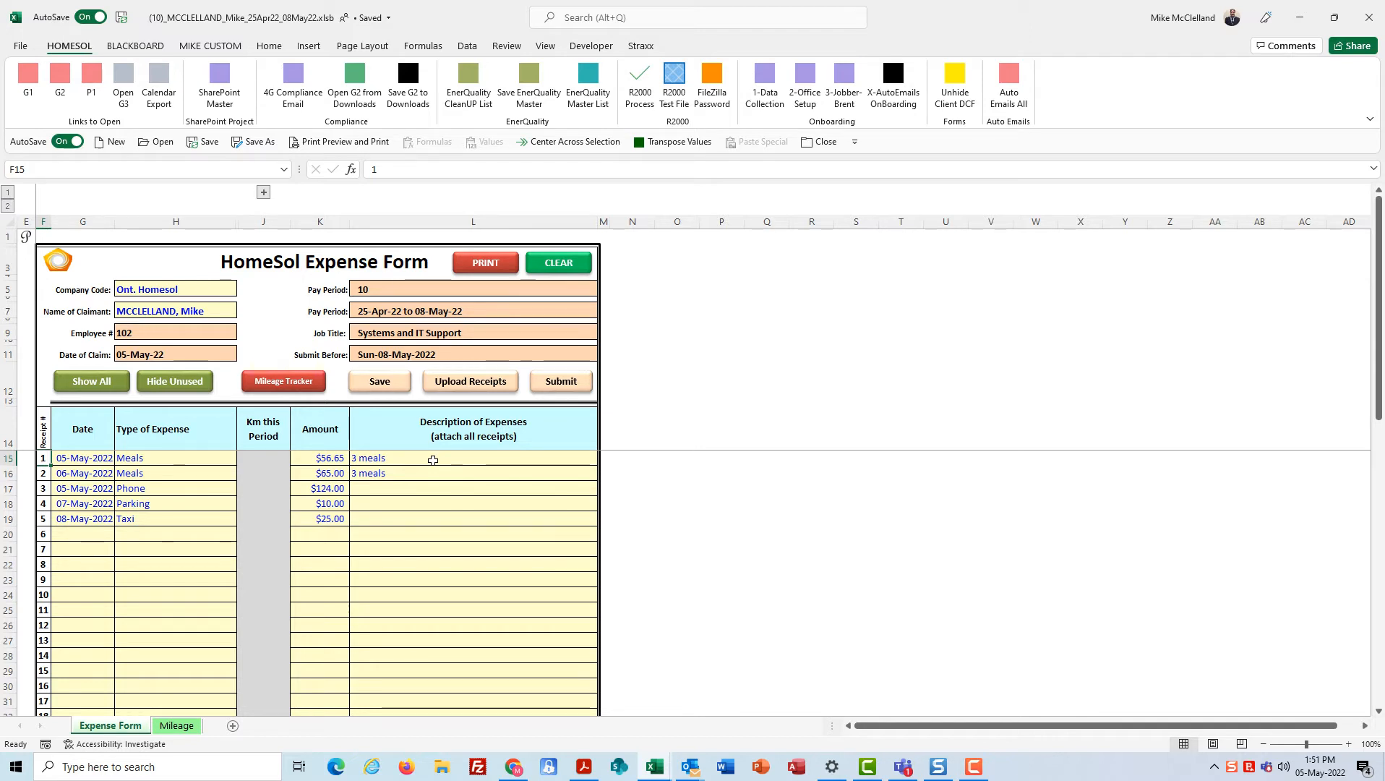
Step: Examine receipt 1's entries across the row, from its receipt number to its description
{"action": "key", "text": "Right"}
{"action": "key", "text": "Right"}
{"action": "key", "text": "Right"}
{"action": "key", "text": "Right"}
{"action": "key", "text": "Right"}
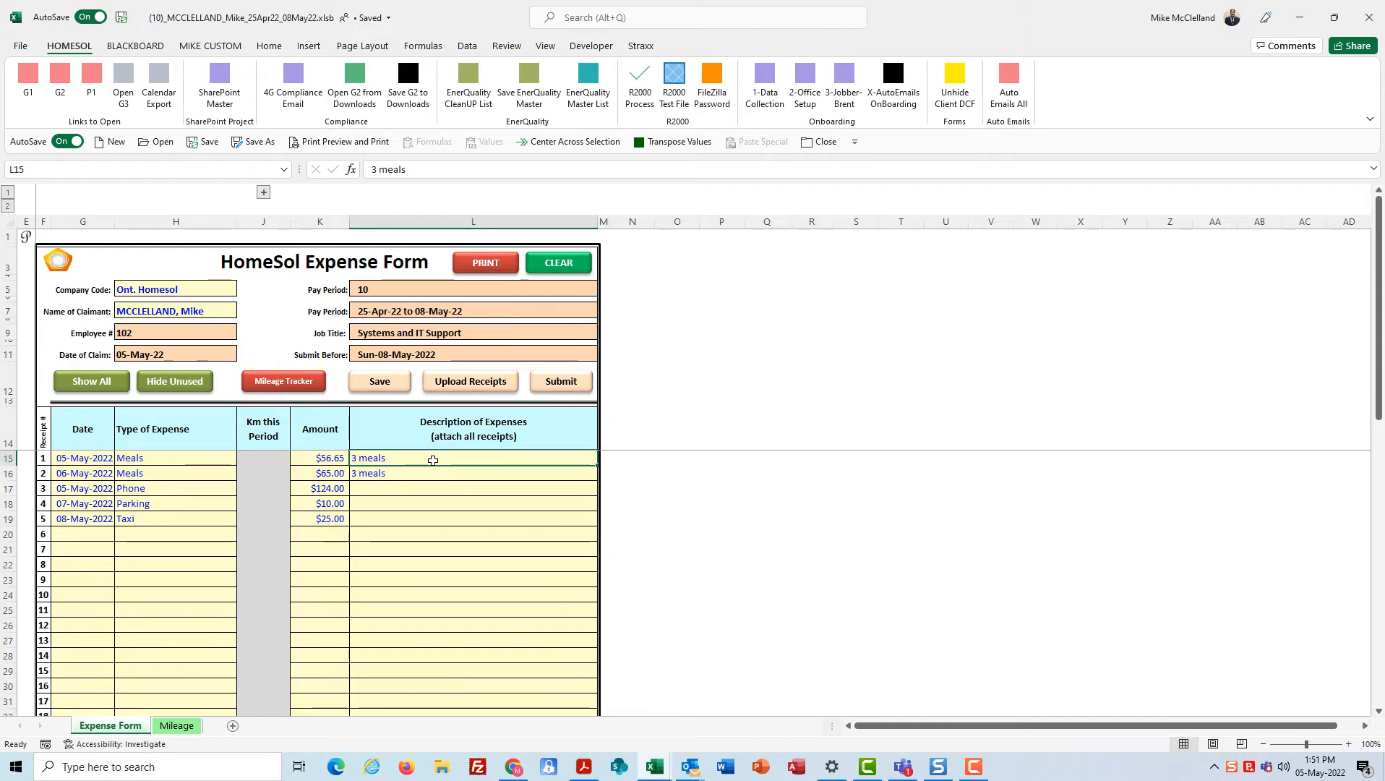
{"action": "key", "text": "Left"}
{"action": "key", "text": "Left"}
{"action": "key", "text": "Left"}
{"action": "key", "text": "Left"}
{"action": "key", "text": "Left"}
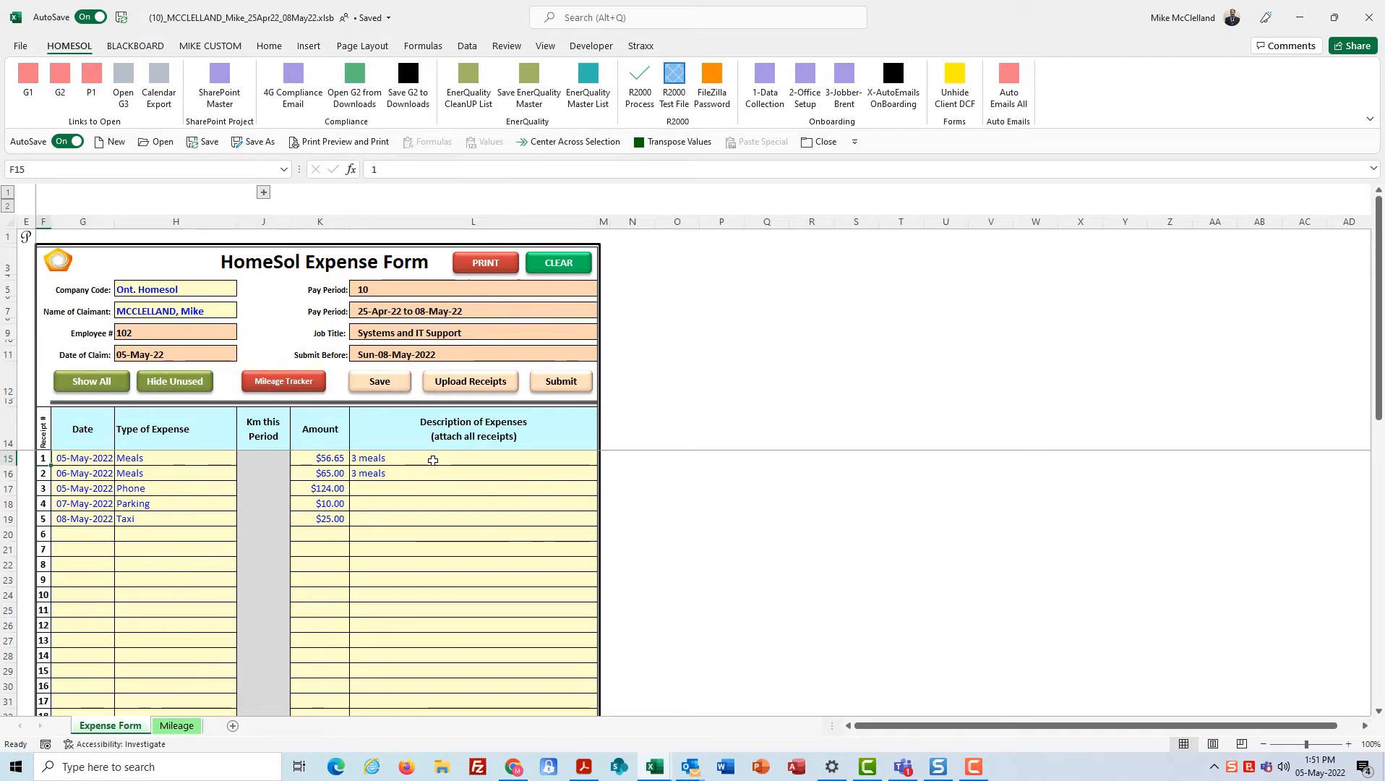
{"action": "key", "text": "Right"}
{"action": "key", "text": "Right"}
{"action": "key", "text": "Right"}
{"action": "key", "text": "Right"}
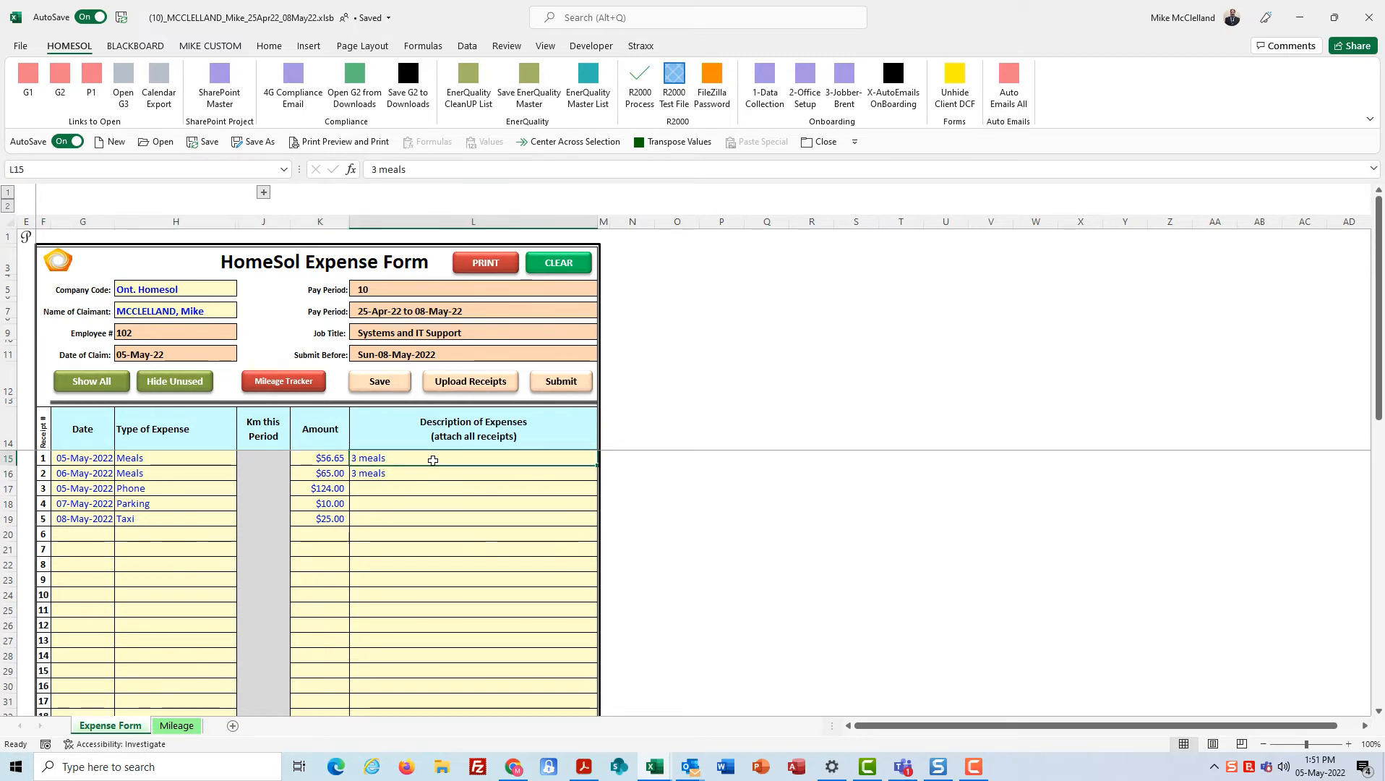
{"action": "key", "text": "Left"}
{"action": "key", "text": "Left"}
{"action": "key", "text": "Left"}
{"action": "key", "text": "Left"}
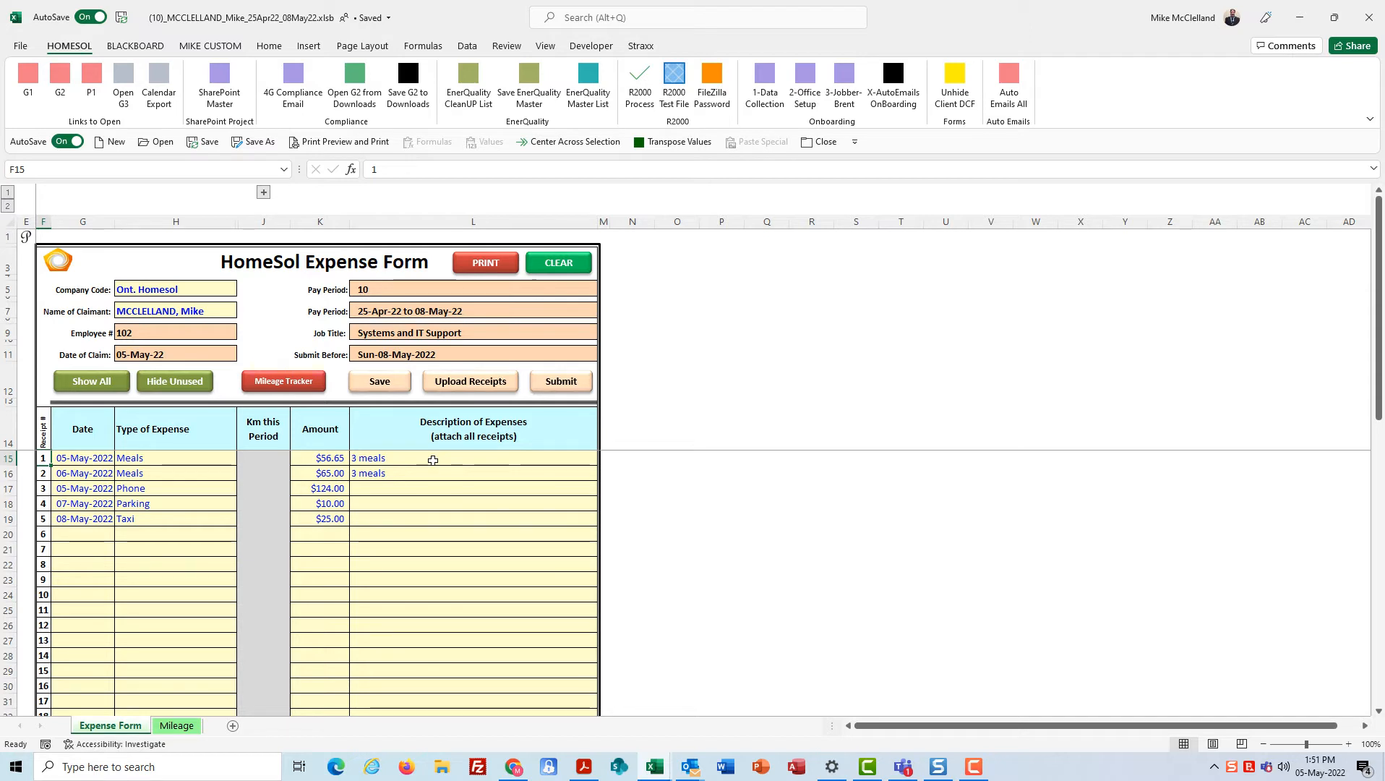
Step: Check receipt 4's entries from its number to its amount, and the empty rows beneath the last receipt
{"action": "key", "text": "Down"}
{"action": "key", "text": "Down"}
{"action": "key", "text": "Down"}
{"action": "key", "text": "Right"}
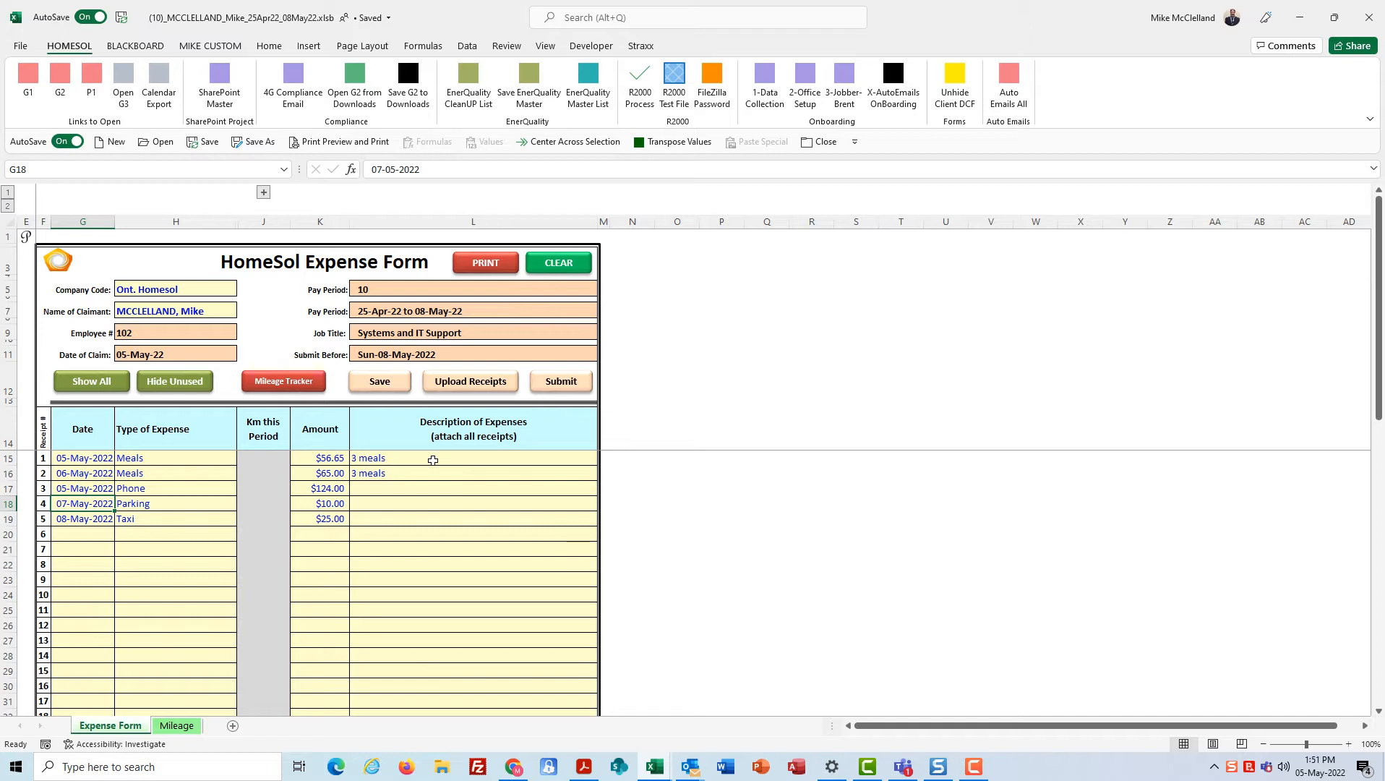
{"action": "key", "text": "Right"}
{"action": "key", "text": "Right"}
{"action": "key", "text": "Right"}
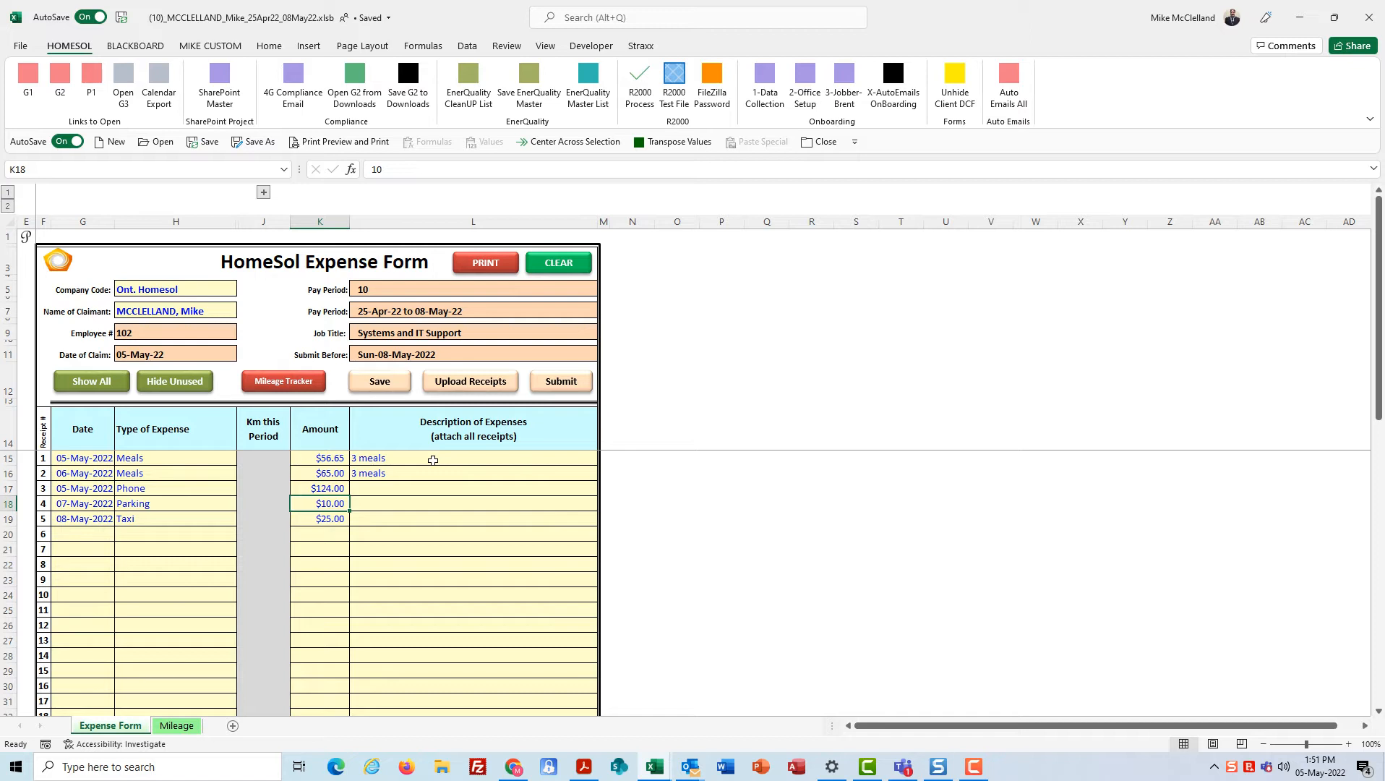
{"action": "key", "text": "Down"}
{"action": "key", "text": "Down"}
{"action": "key", "text": "Down"}
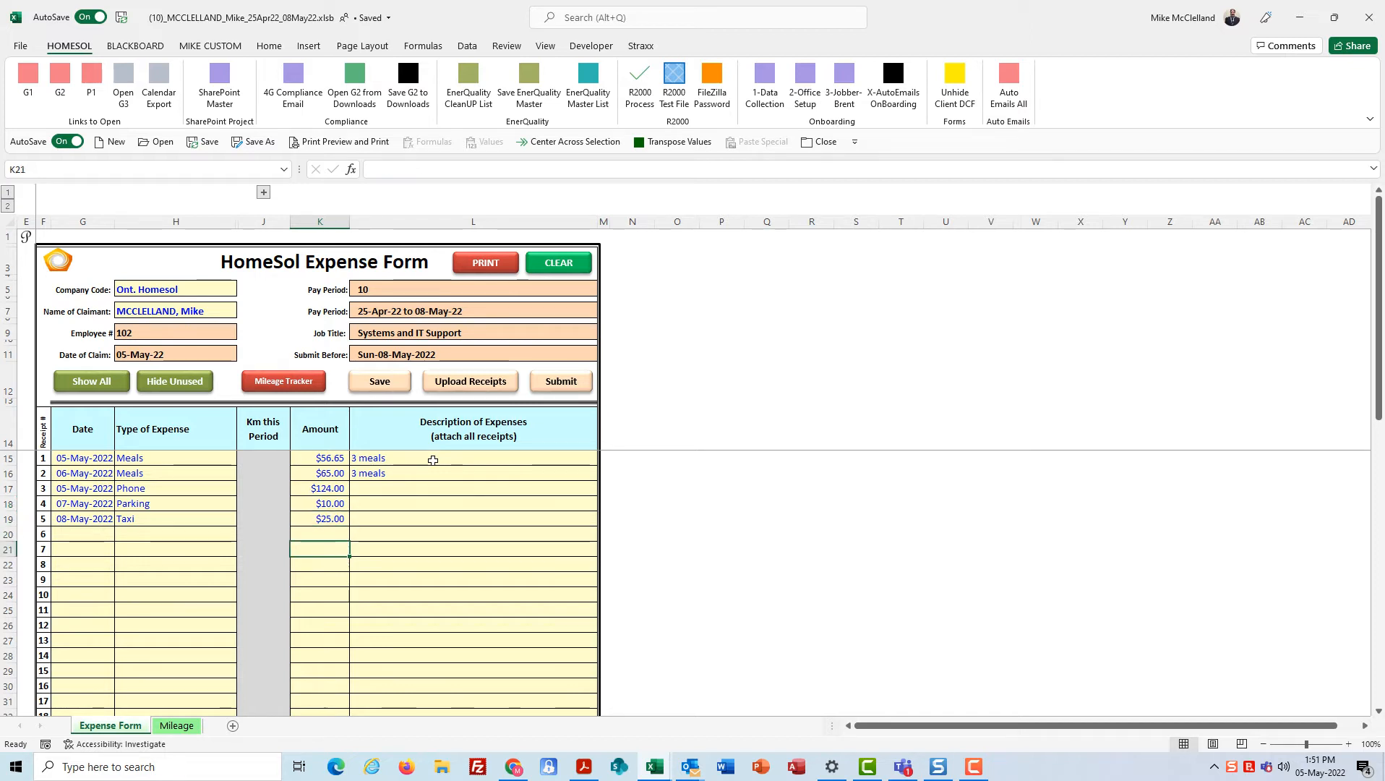
{"action": "key", "text": "Left"}
{"action": "key", "text": "Left"}
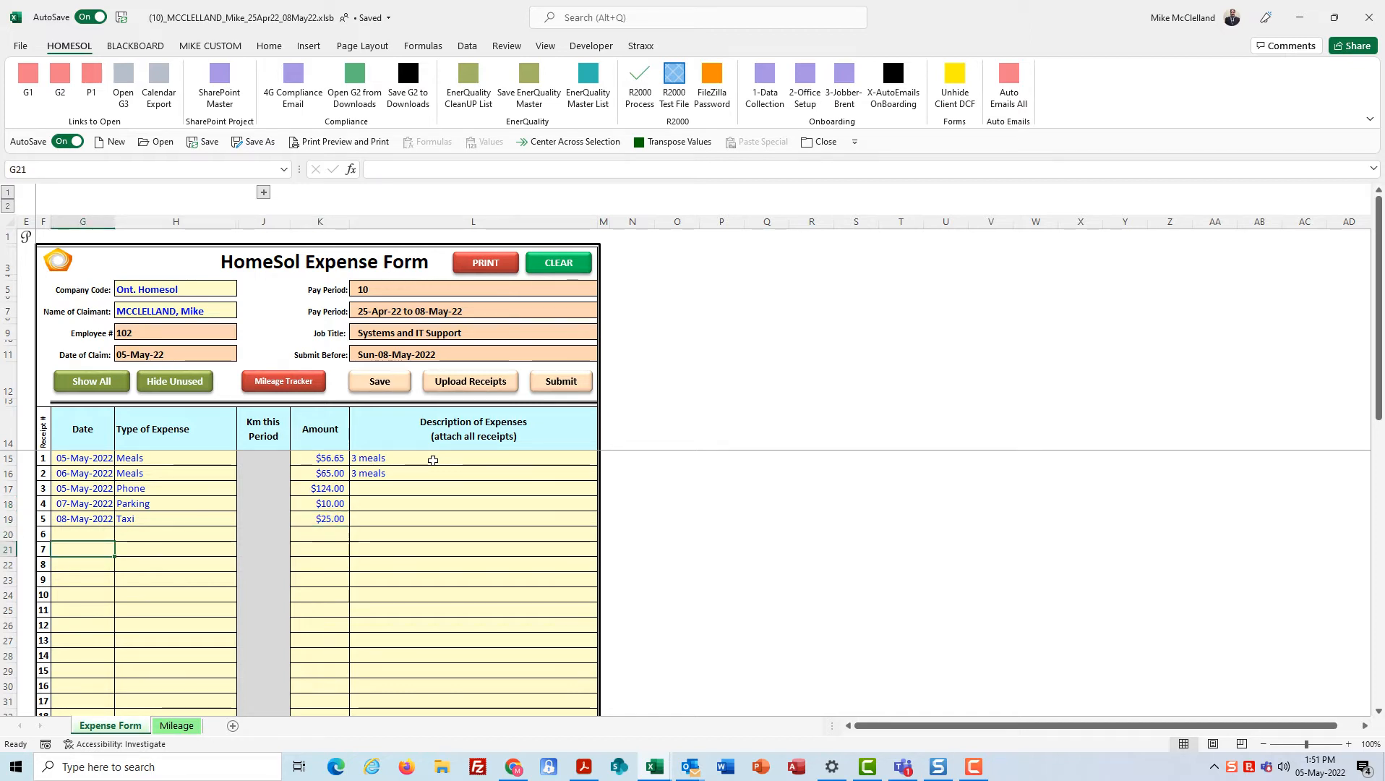
Step: Look over the unused receipt rows down to the total expenses line of the claim
{"action": "scroll", "coordinate": [352, 479], "scroll_direction": "down", "scroll_amount": 2}
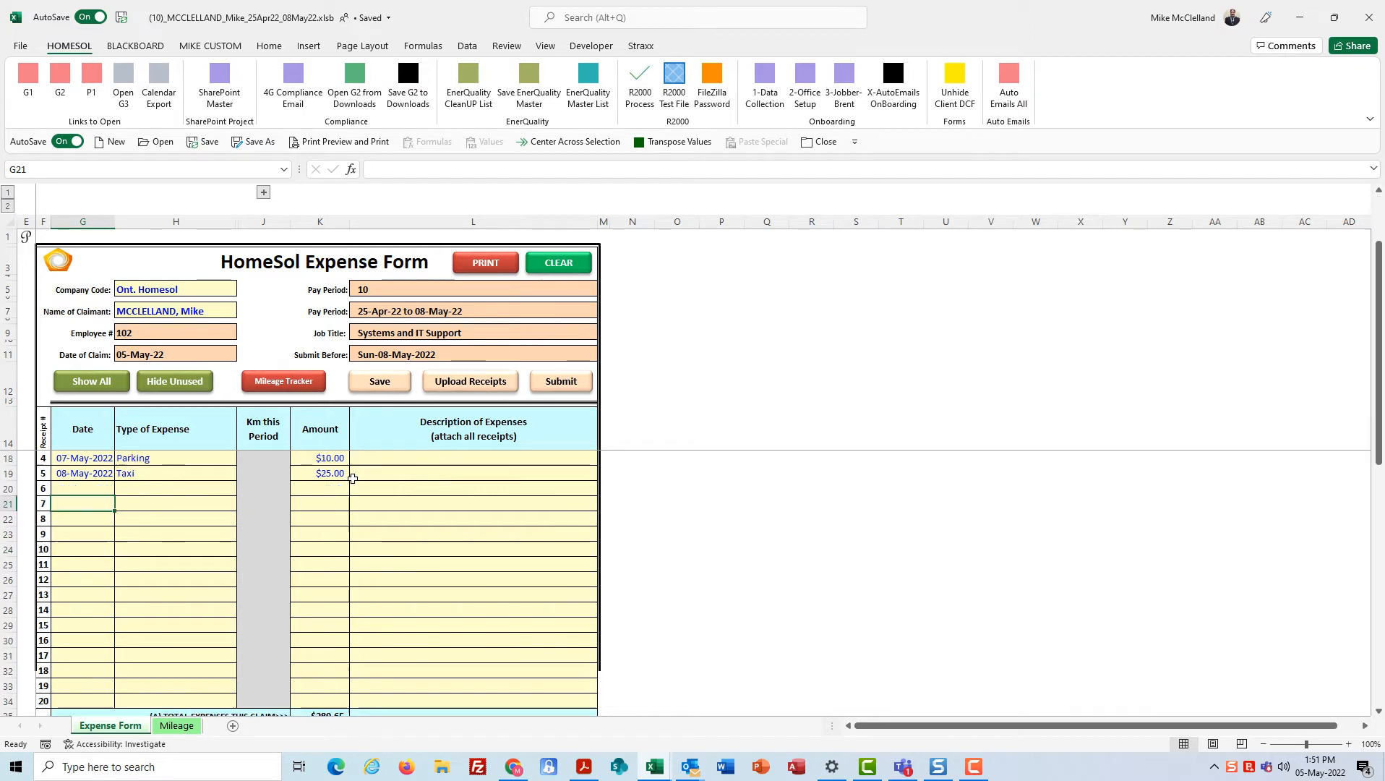
{"action": "scroll", "coordinate": [352, 478], "scroll_direction": "up", "scroll_amount": 2}
{"action": "scroll", "coordinate": [352, 479], "scroll_direction": "down", "scroll_amount": 2}
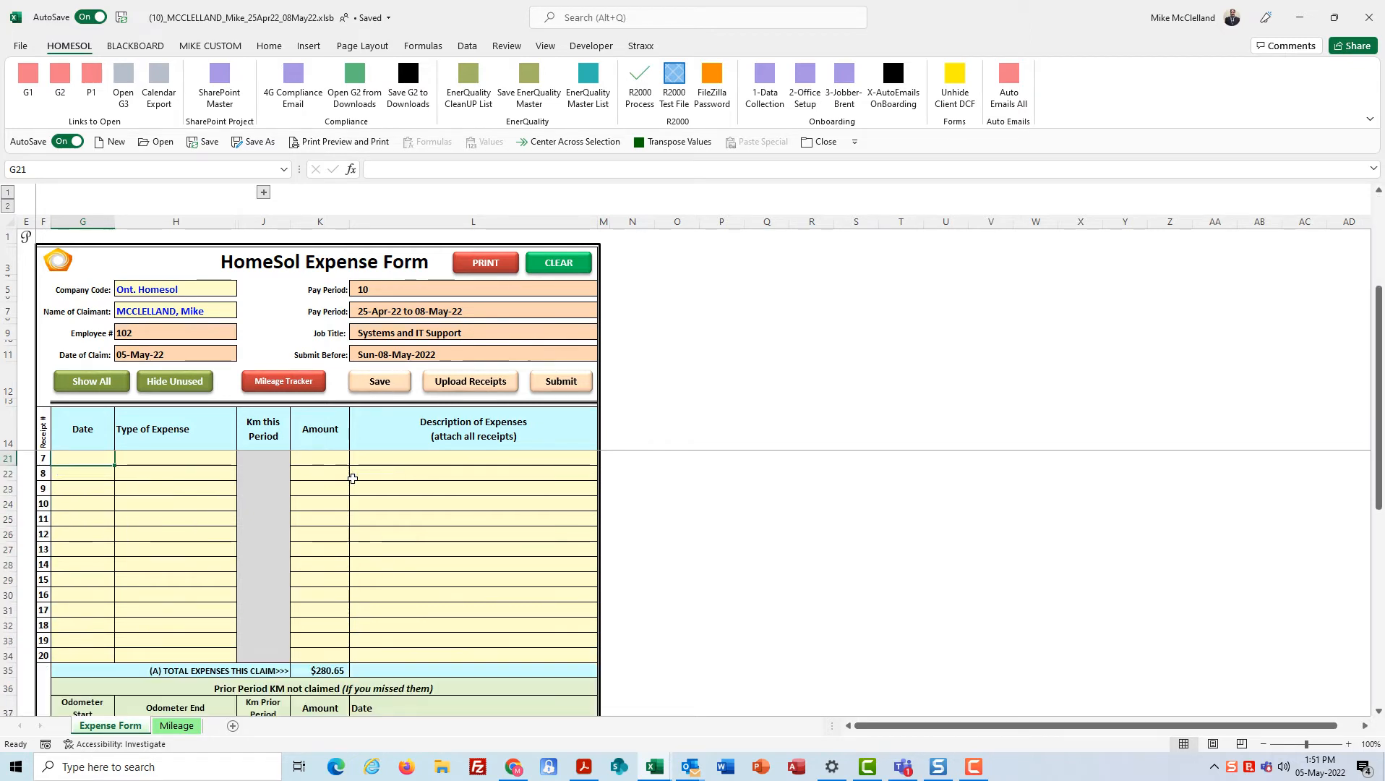
{"action": "scroll", "coordinate": [352, 479], "scroll_direction": "up", "scroll_amount": 2}
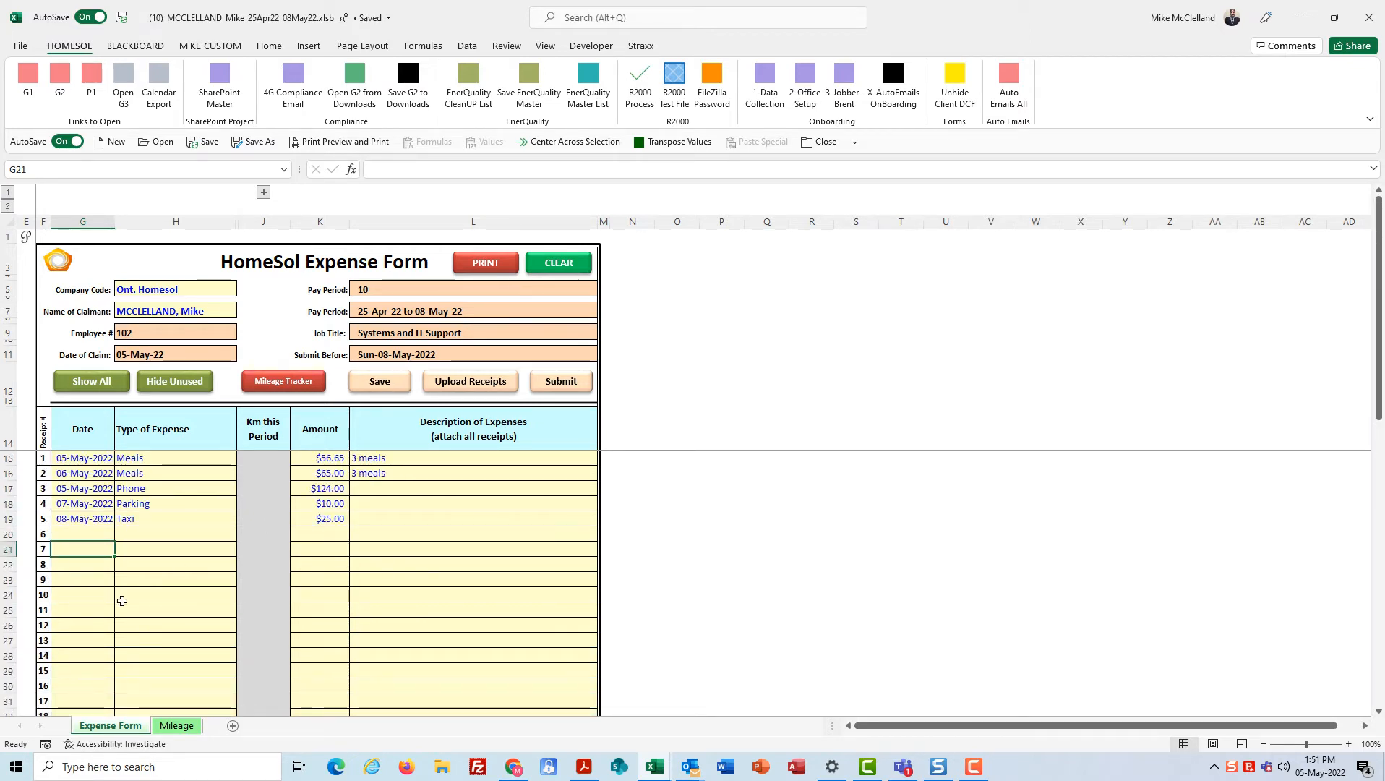
{"action": "scroll", "coordinate": [65, 632], "scroll_direction": "down", "scroll_amount": 1}
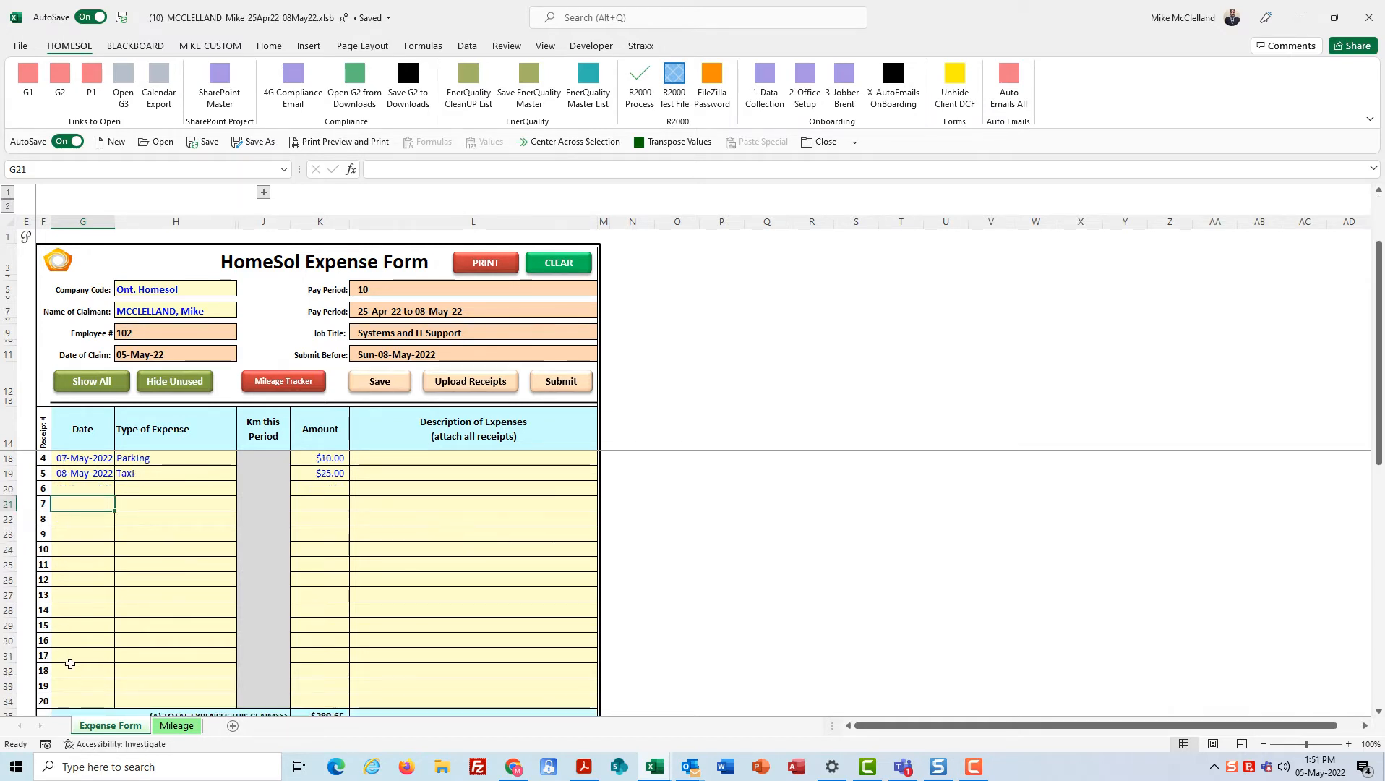
Step: Look over the expense form from the filled-in receipts through the unused rows to the total claim line
{"action": "scroll", "coordinate": [70, 663], "scroll_direction": "down", "scroll_amount": 1}
{"action": "left_click", "coordinate": [71, 654]}
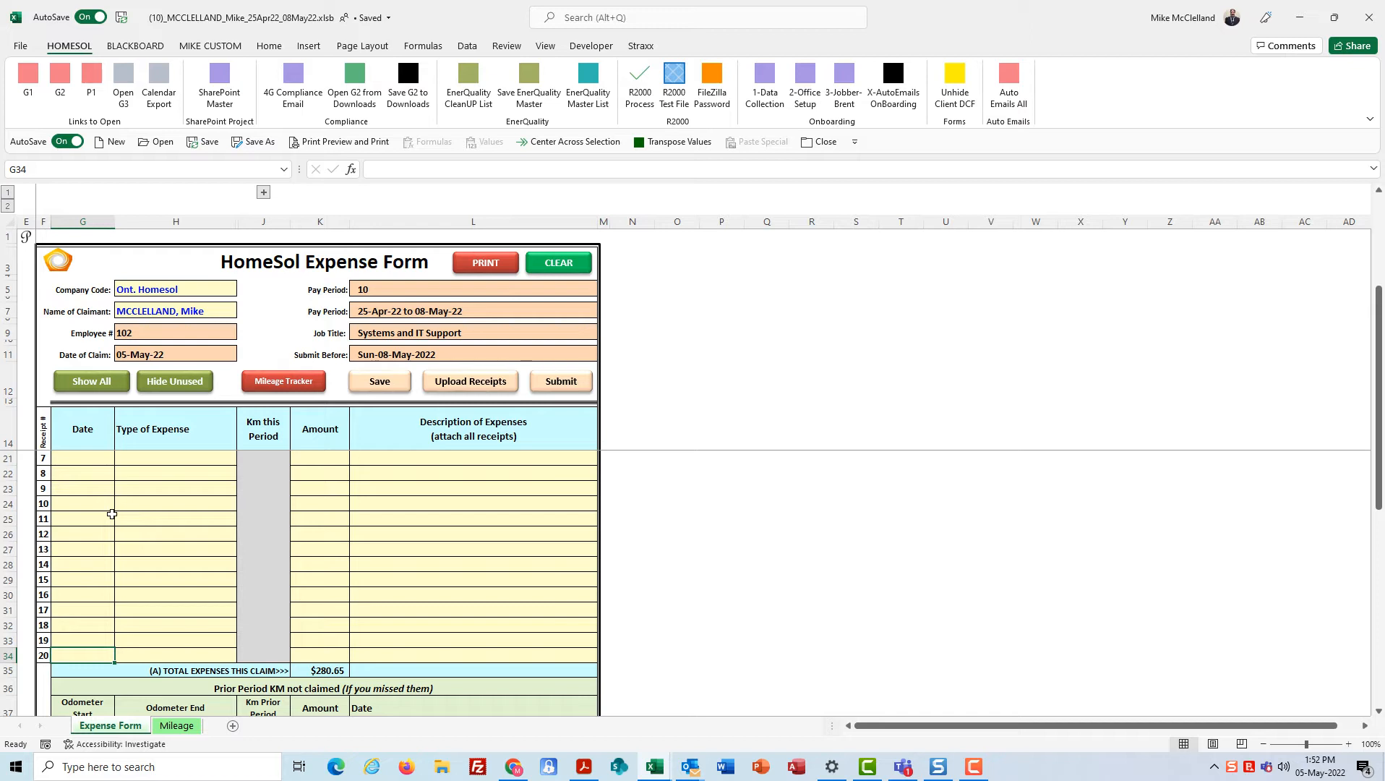
{"action": "scroll", "coordinate": [124, 495], "scroll_direction": "up", "scroll_amount": 2}
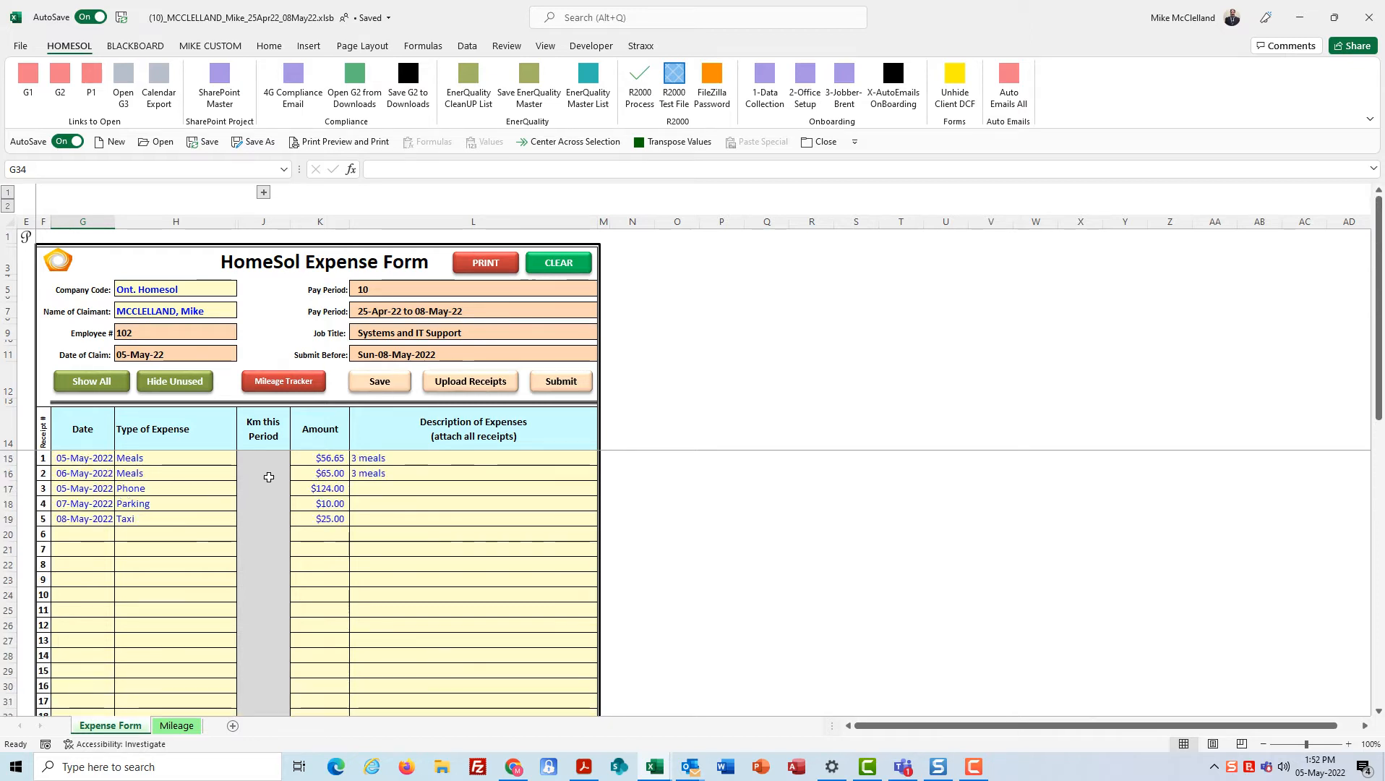
{"action": "scroll", "coordinate": [303, 492], "scroll_direction": "down", "scroll_amount": 4}
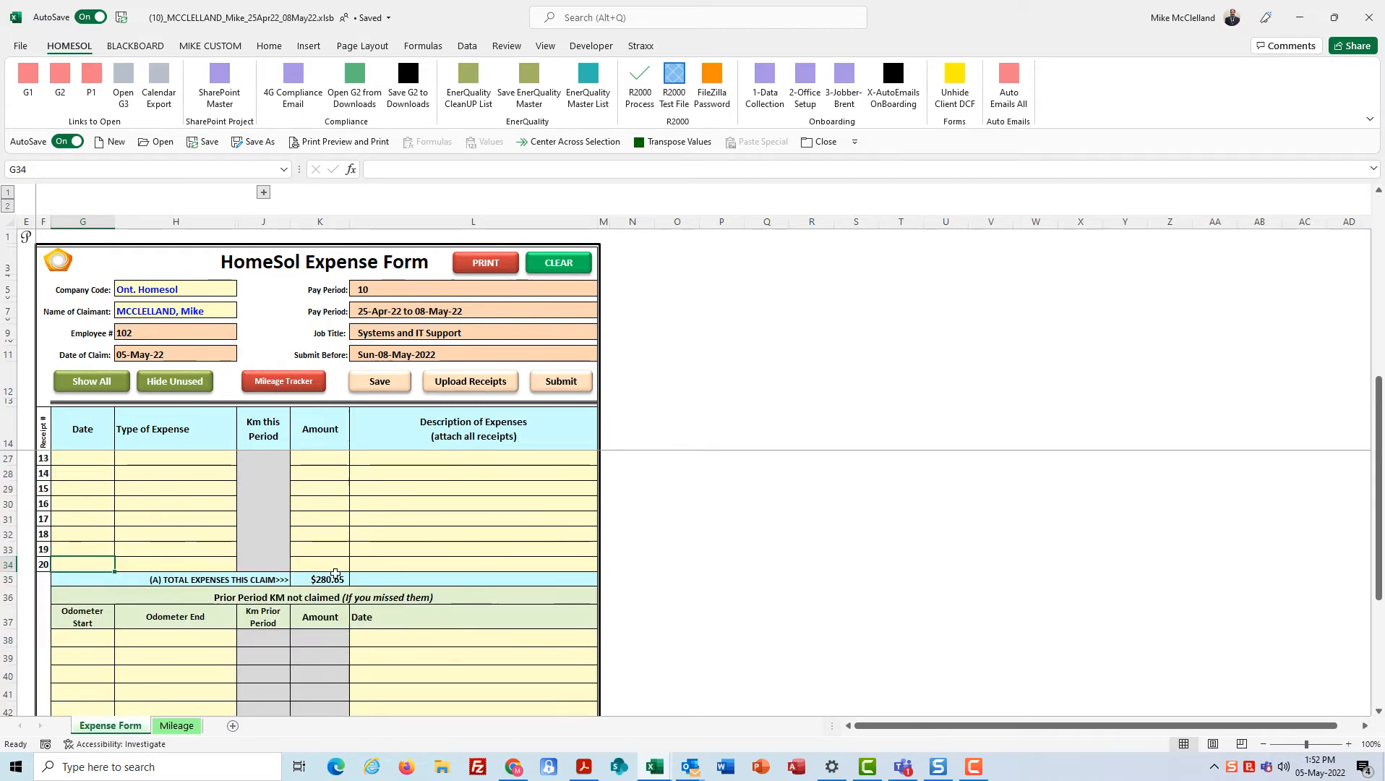
{"action": "scroll", "coordinate": [334, 572], "scroll_direction": "down", "scroll_amount": 2}
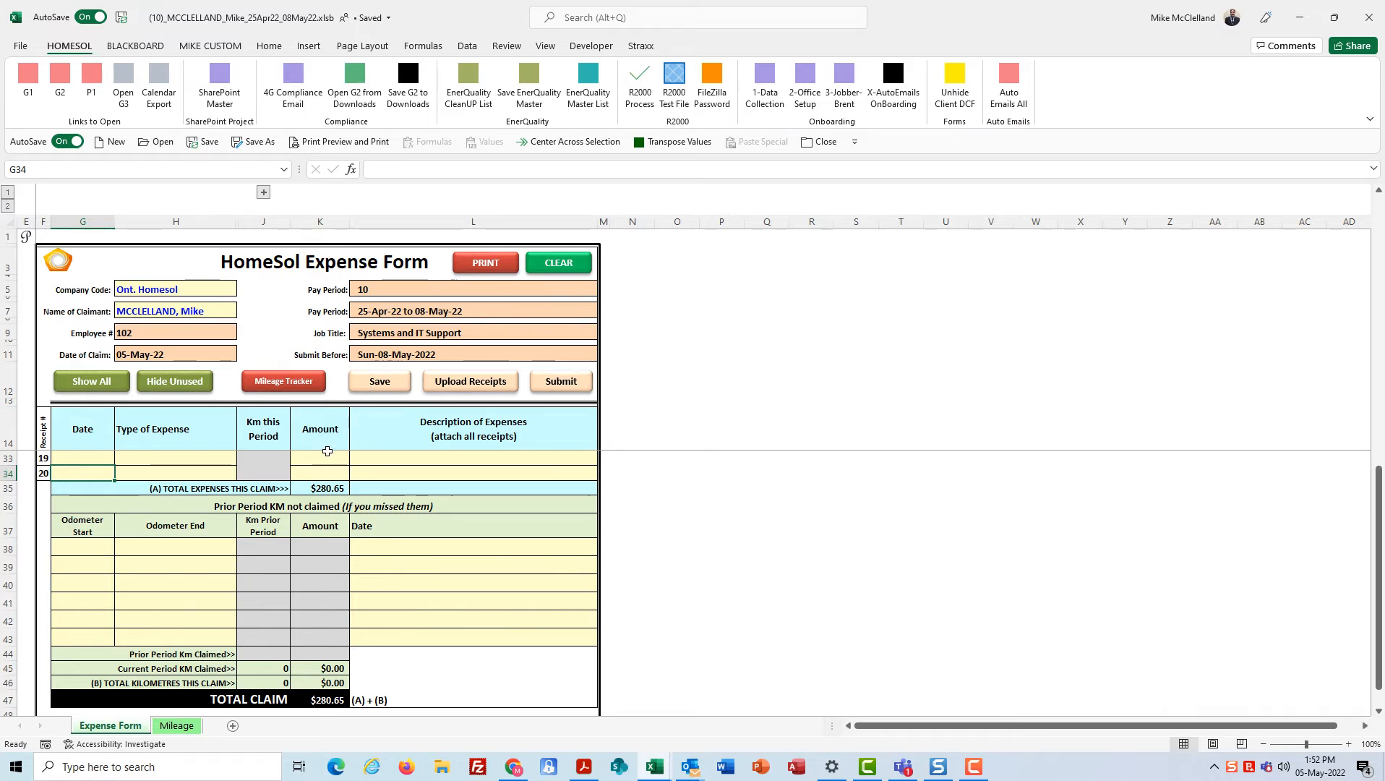
Step: Open the Mileage sheet and look over the daily rows for the pay period 25-Apr-22 to 08-May-22
{"action": "left_click", "coordinate": [176, 725]}
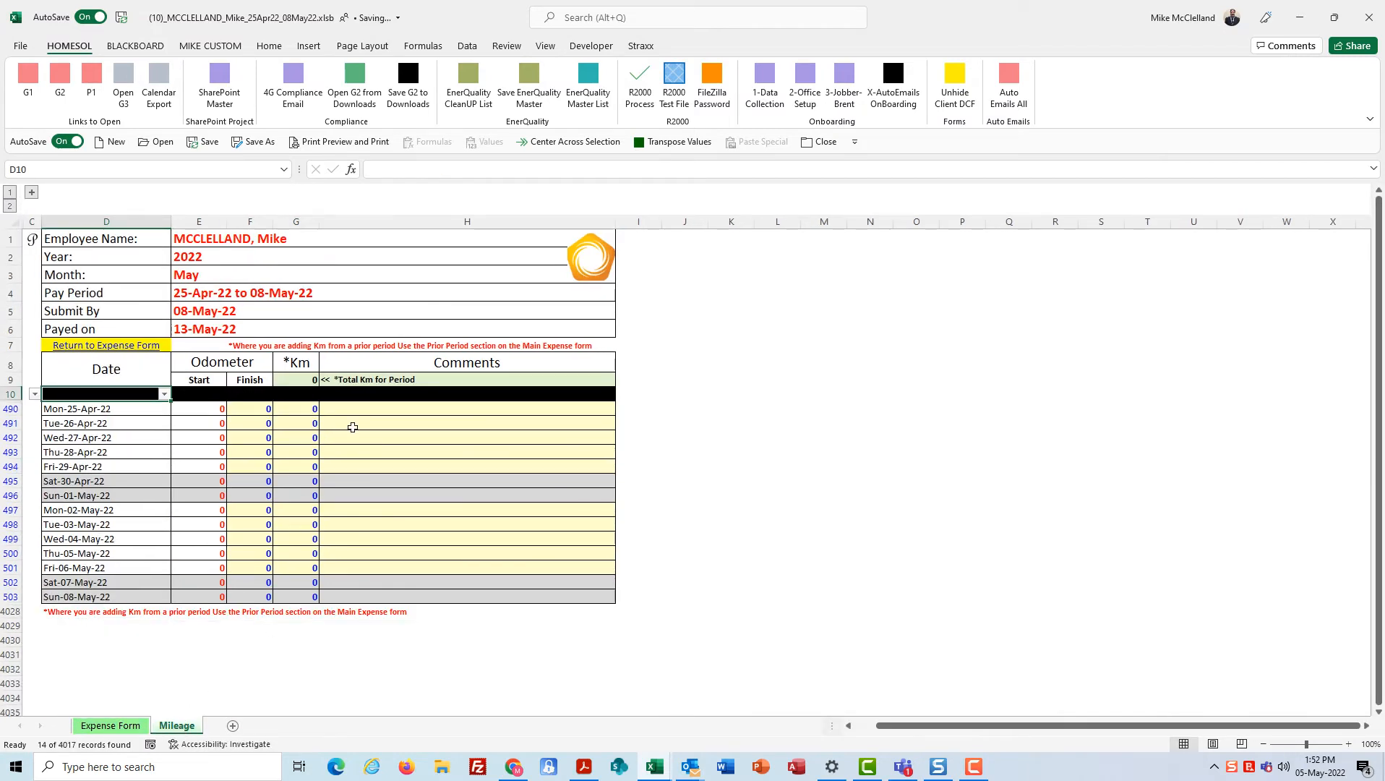
{"action": "left_click_drag", "start_coordinate": [39, 403], "coordinate": [545, 603]}
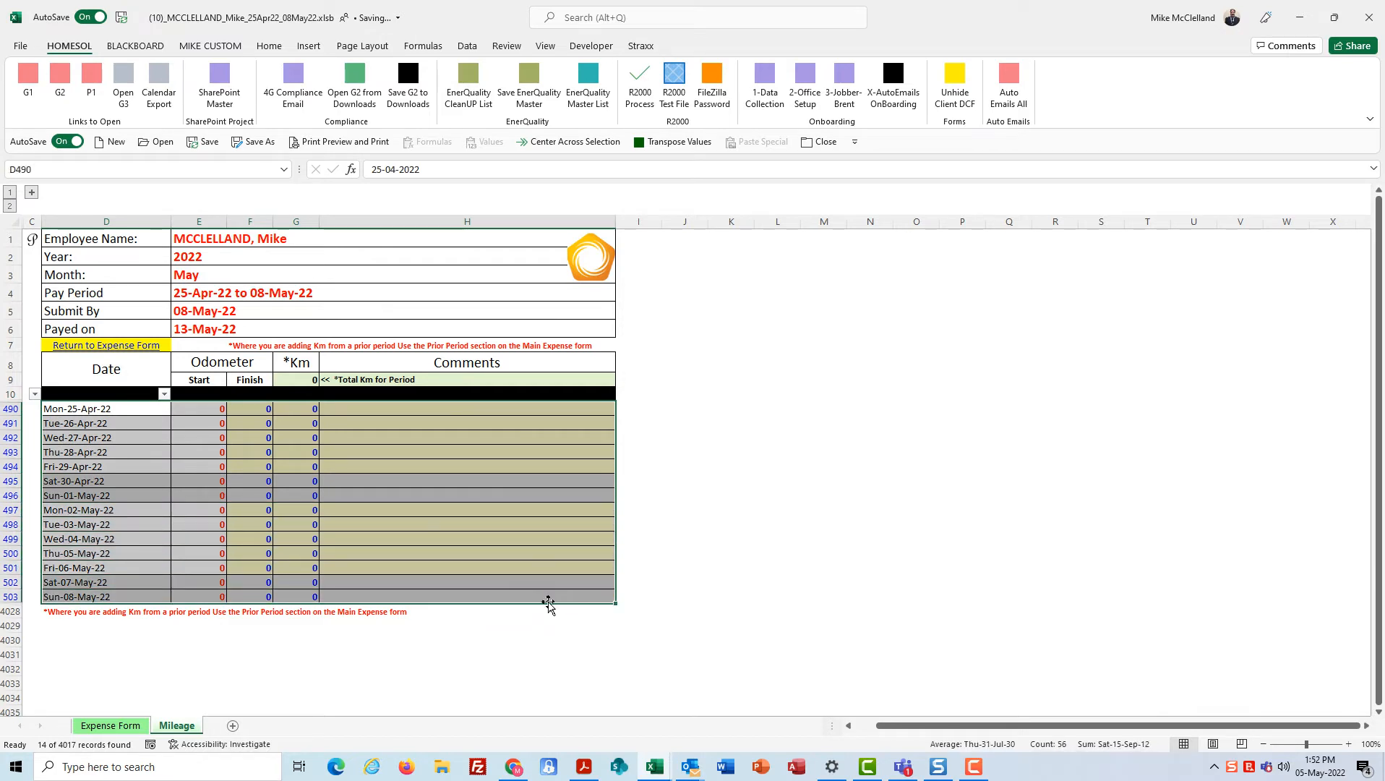
{"action": "left_click", "coordinate": [263, 409]}
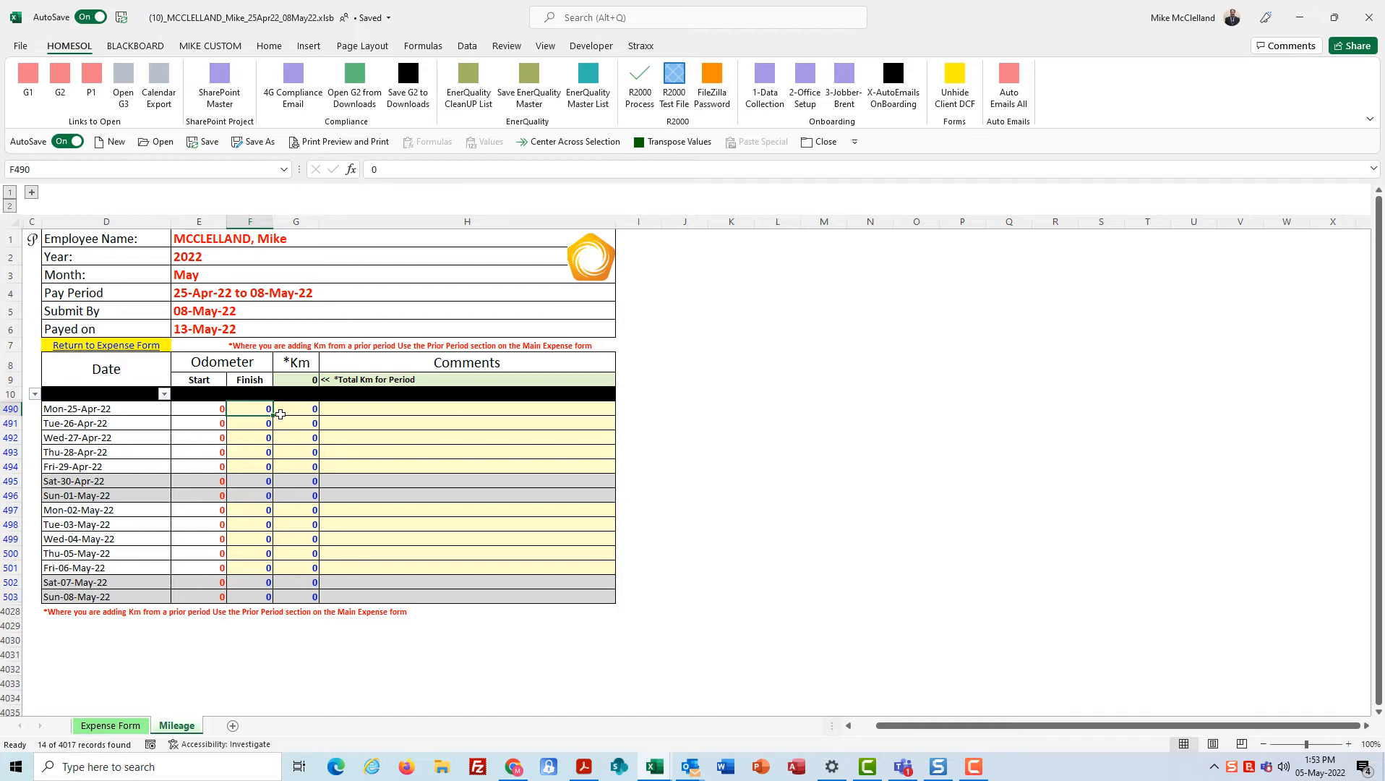
Step: Record 125 km and a finish odometer reading of 131256 for Mon-25-Apr-22
{"action": "left_click", "coordinate": [280, 415]}
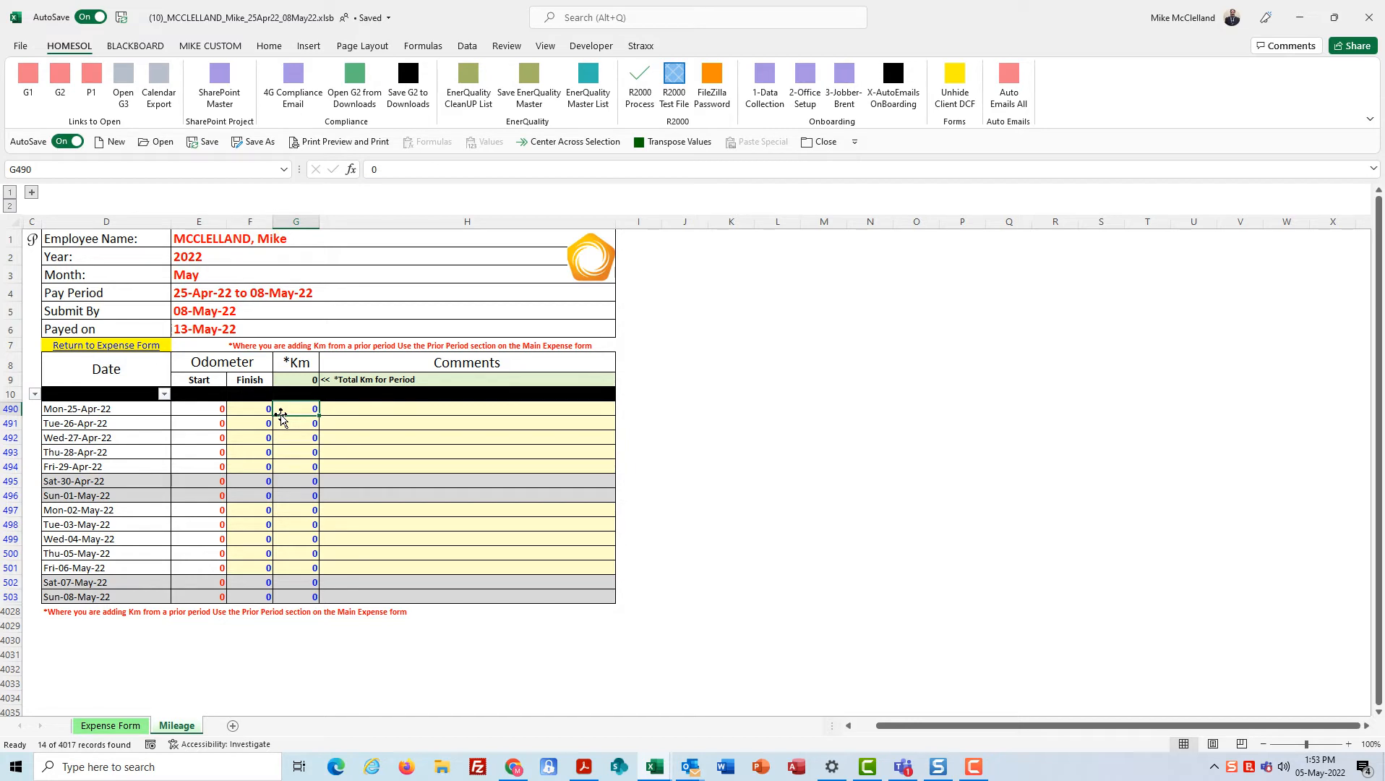
{"action": "type", "text": "125"}
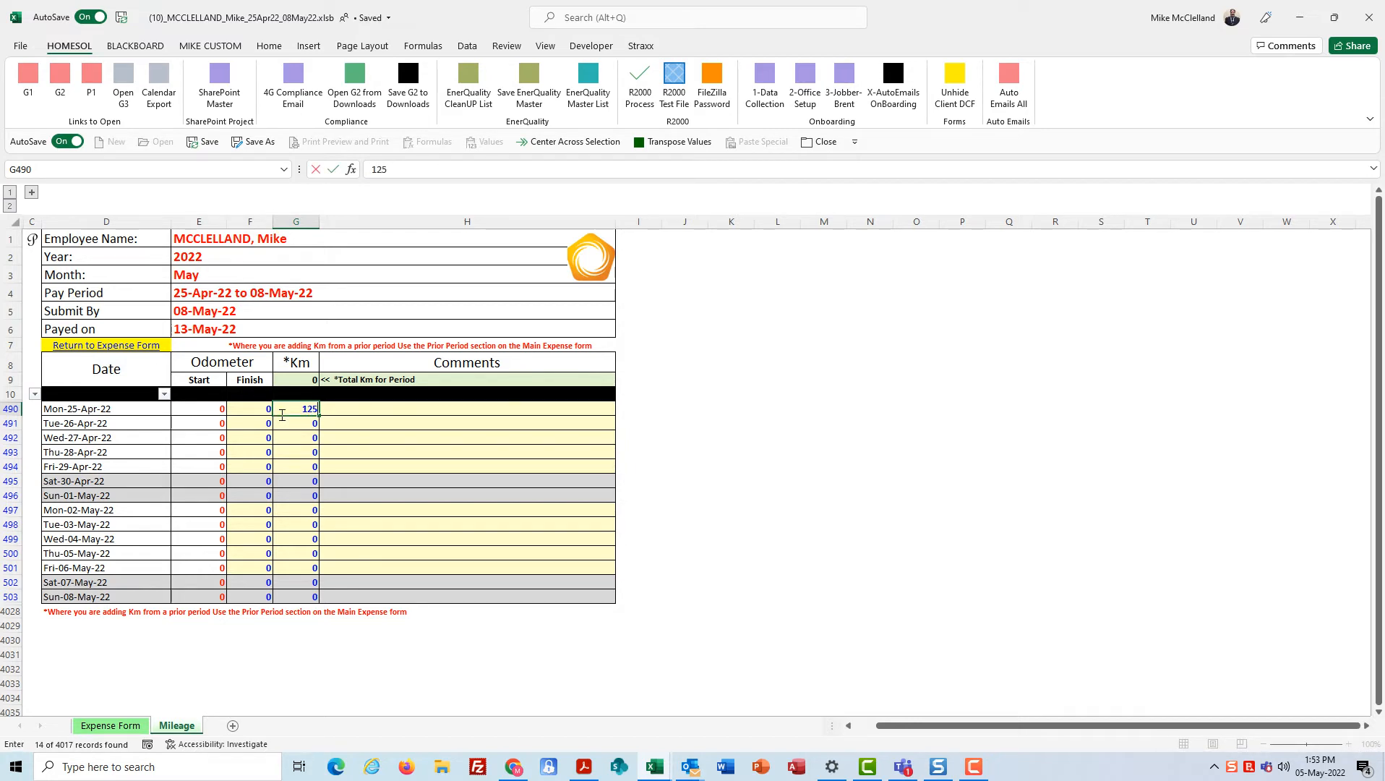
{"action": "key", "text": "ctrl+Return"}
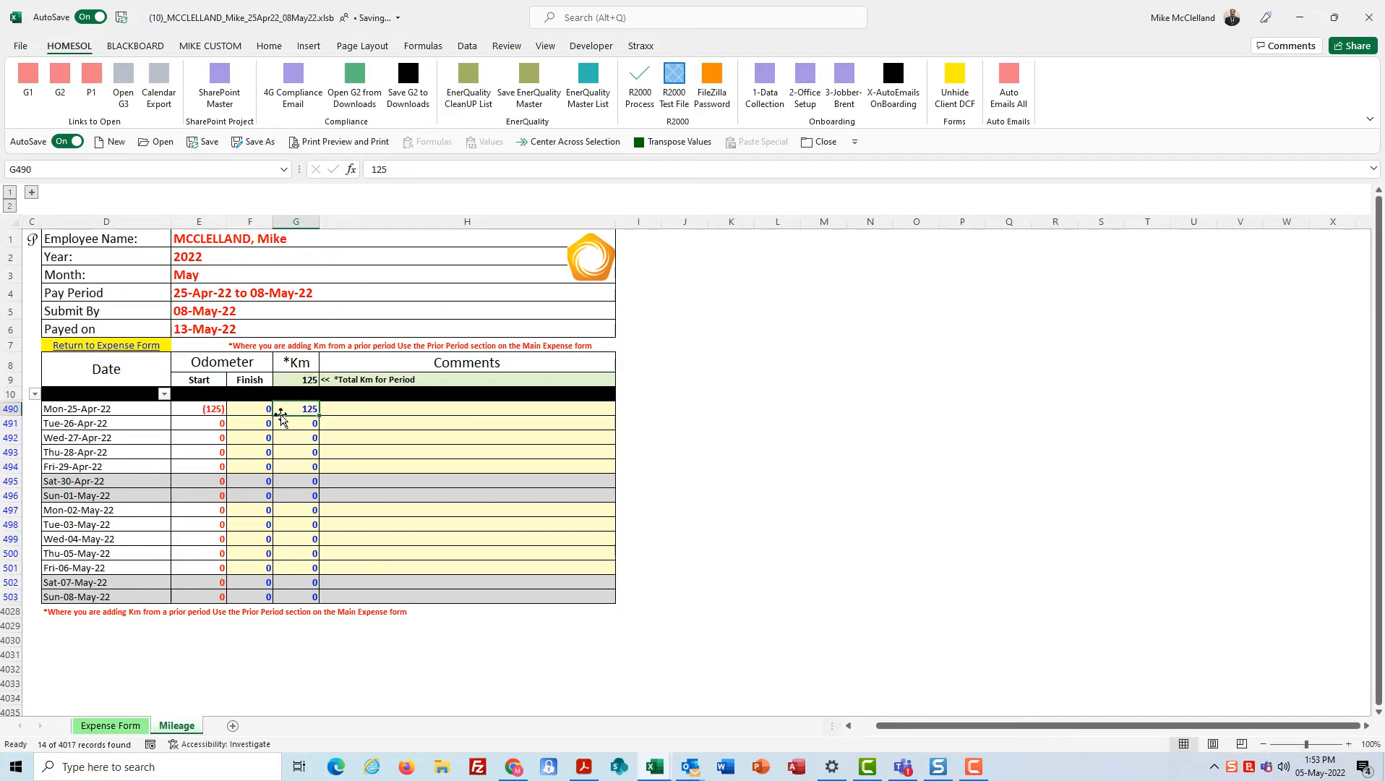
{"action": "key", "text": "Left"}
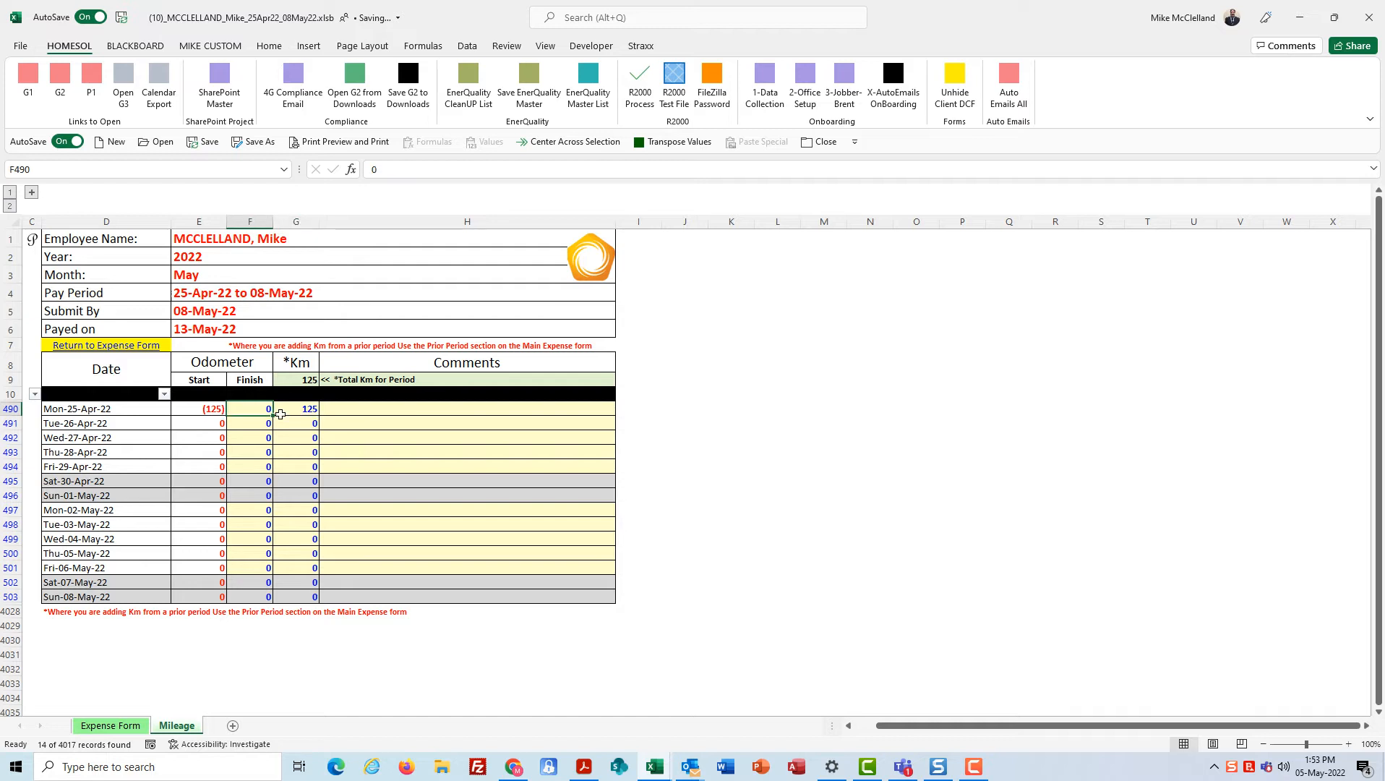
{"action": "type", "text": "1"}
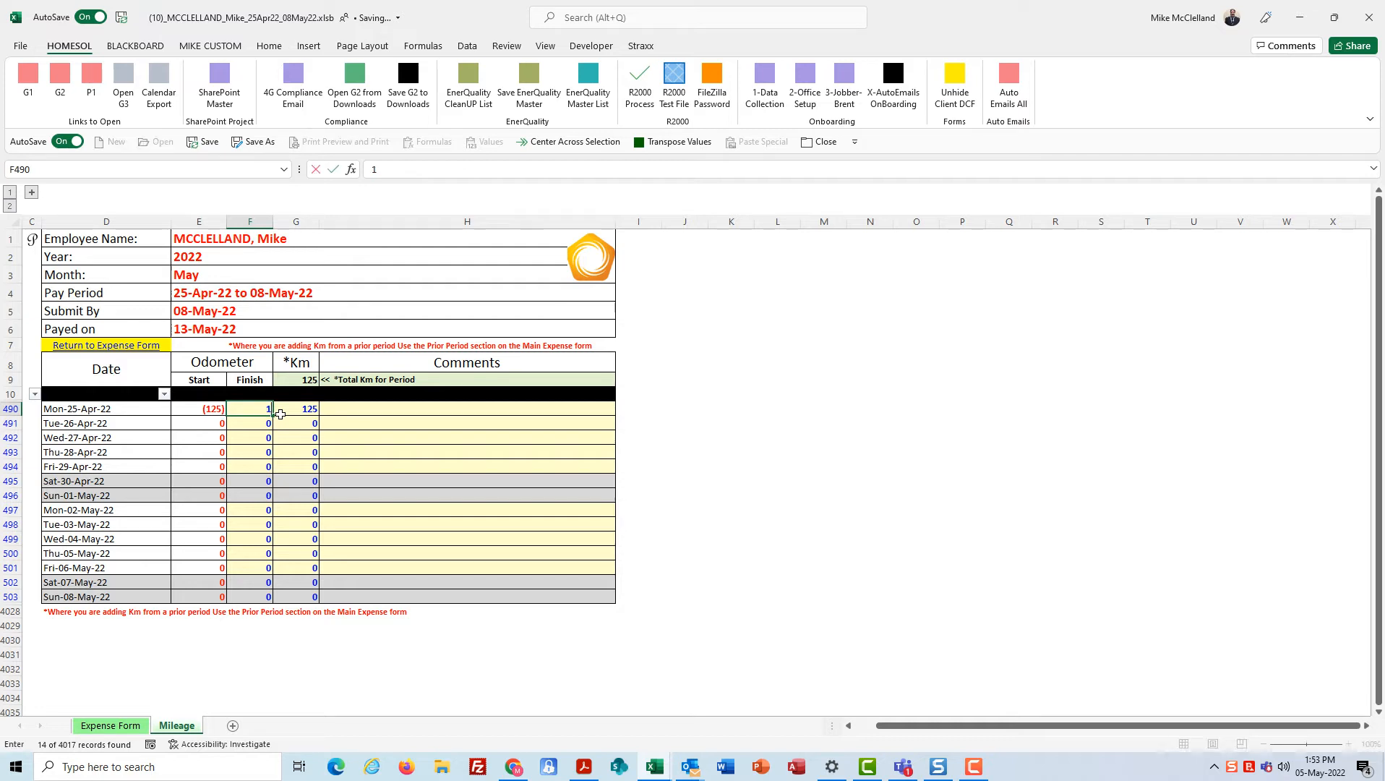
{"action": "type", "text": "31256"}
{"action": "key", "text": "Left"}
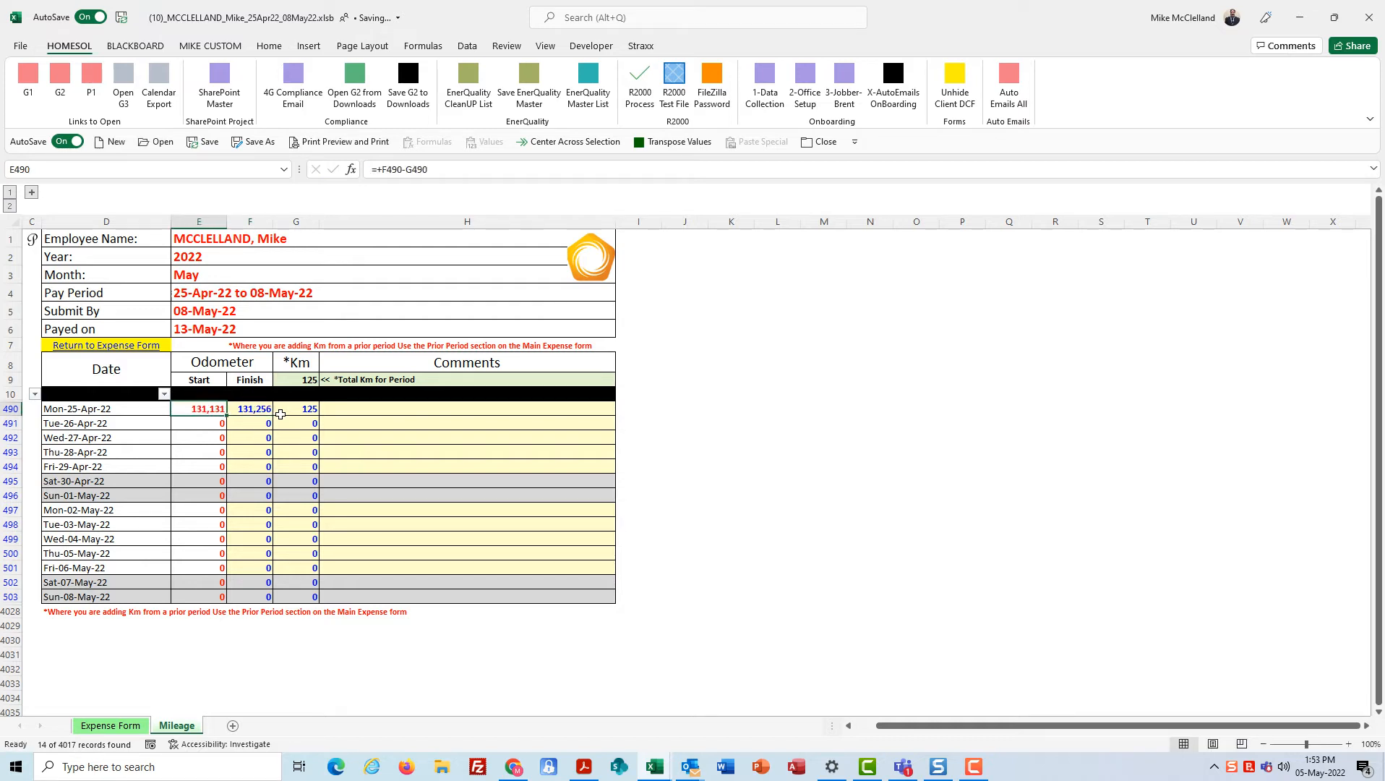
Step: Check the odometer start, finish and kilometre cells in the Mon-25-Apr-22 row
{"action": "key", "text": "Right"}
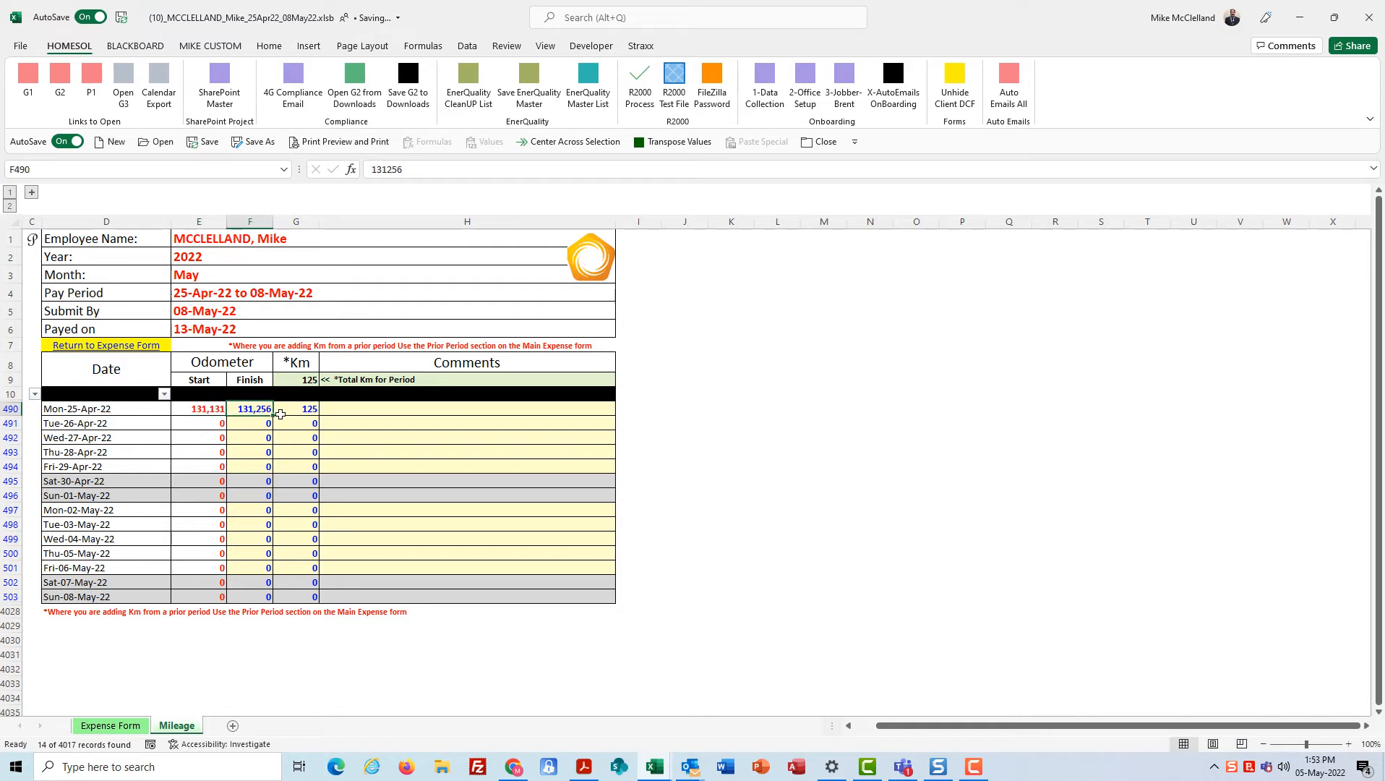
{"action": "key", "text": "Right"}
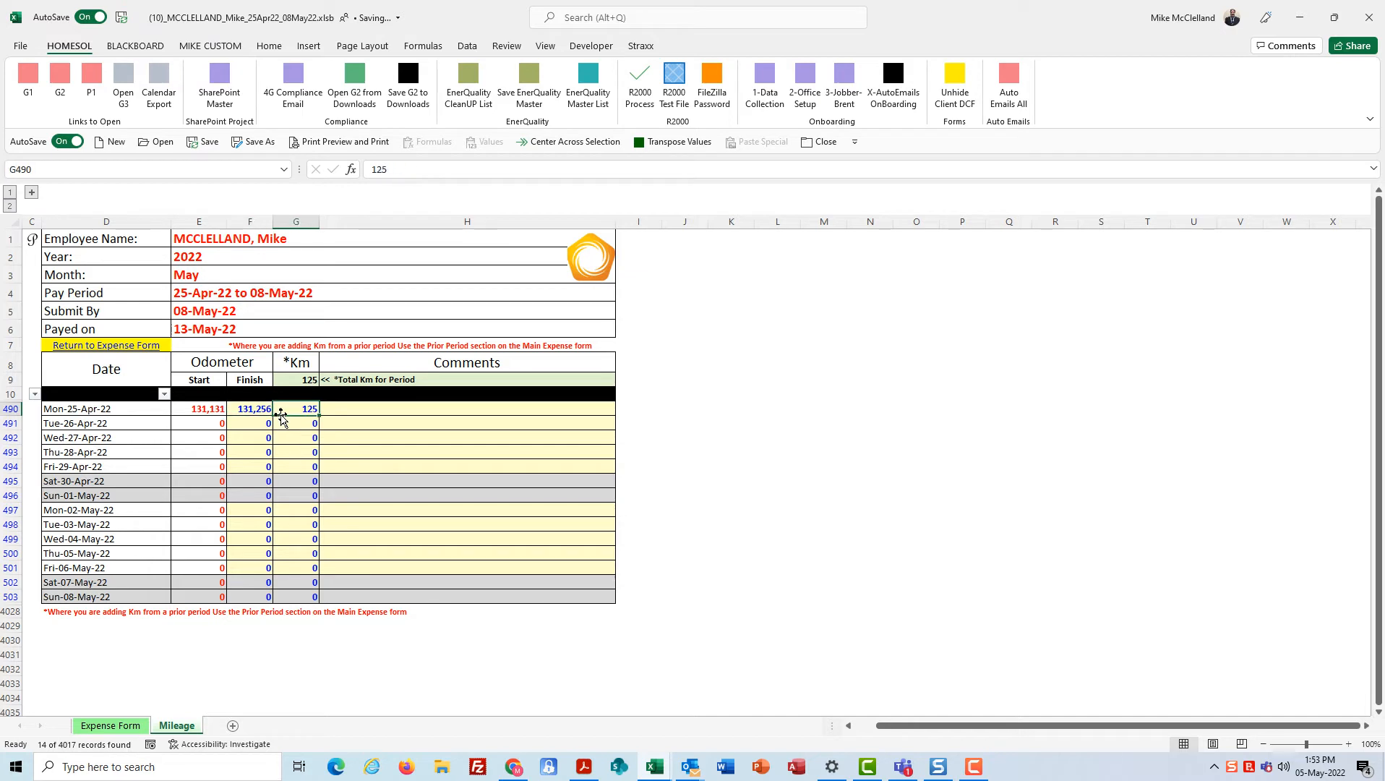
{"action": "key", "text": "Left"}
{"action": "key", "text": "Left"}
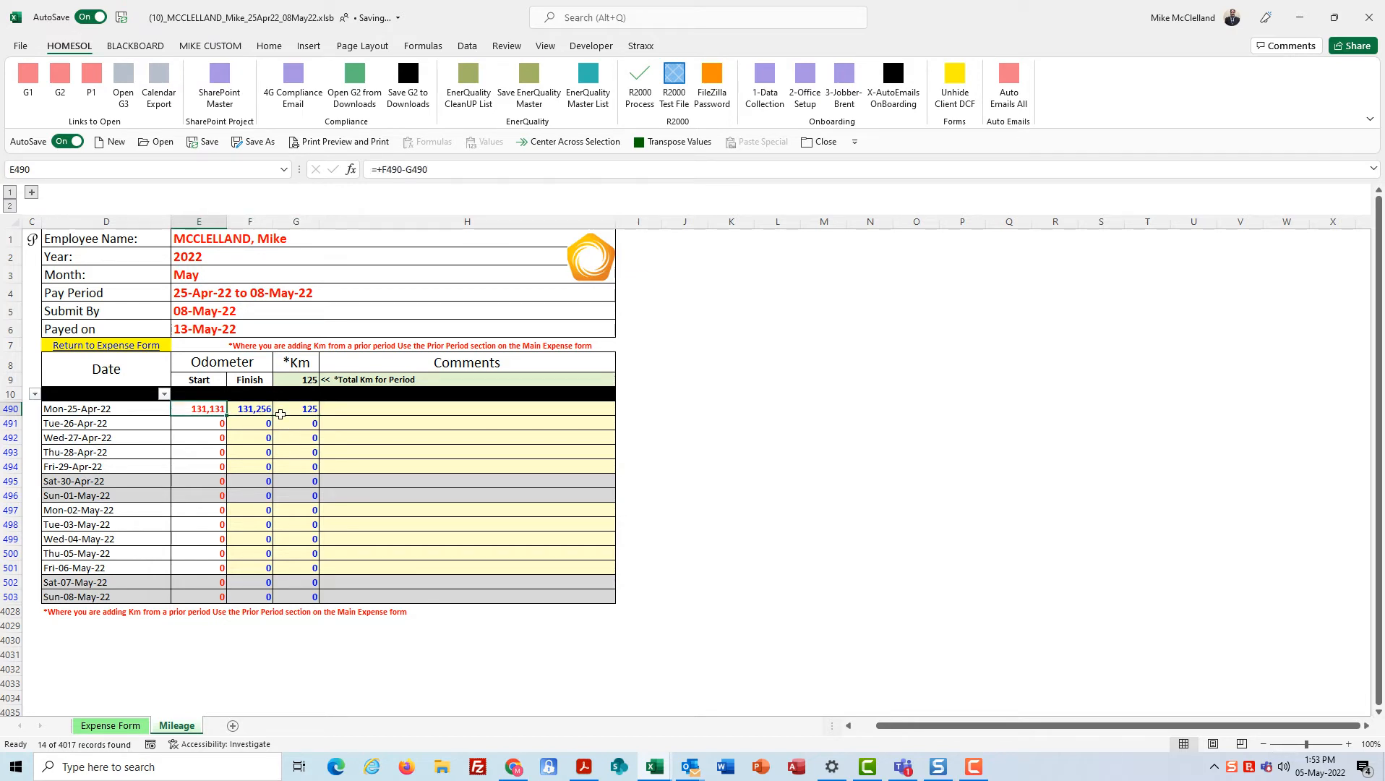
{"action": "key", "text": "Right"}
{"action": "key", "text": "Right"}
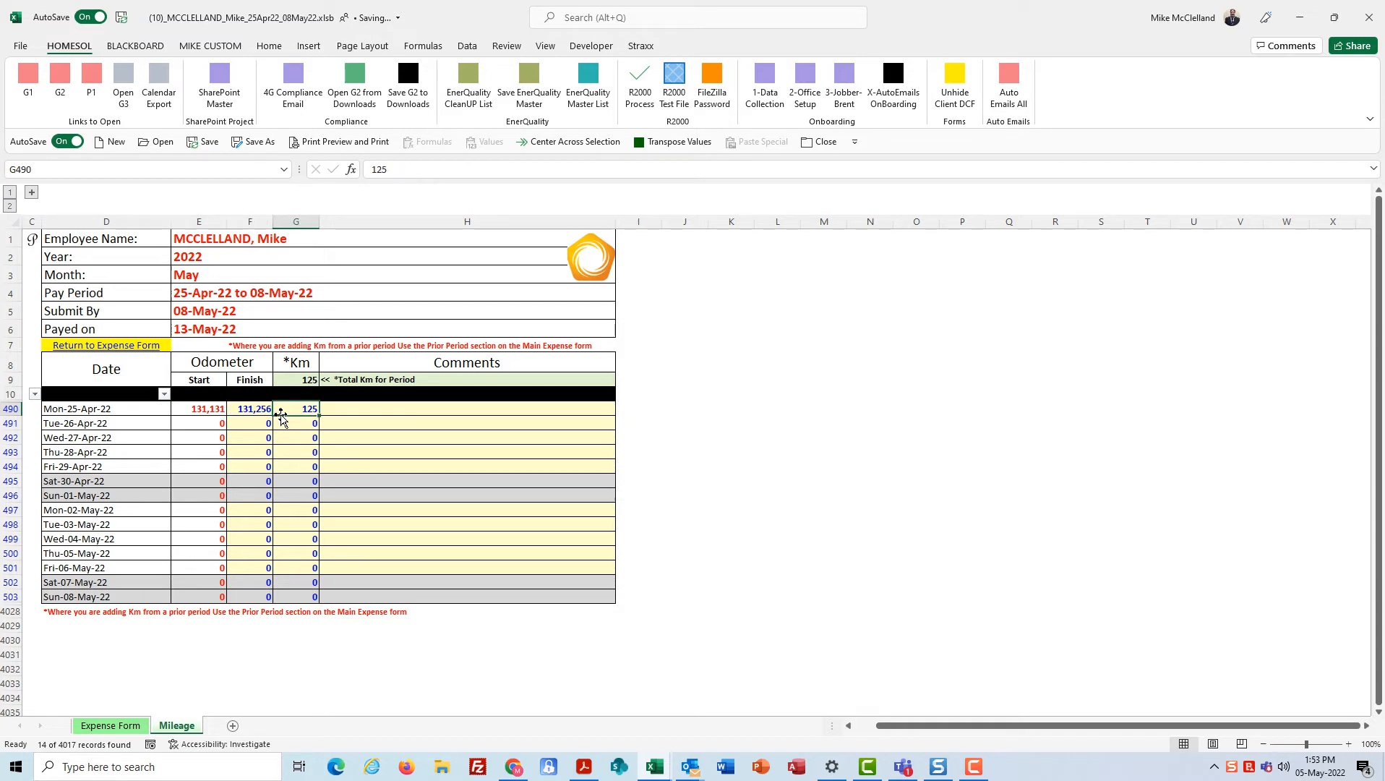
Step: Enter 256 km for Thu-28-Apr-22 in the mileage log
{"action": "key", "text": "Down"}
{"action": "key", "text": "Down"}
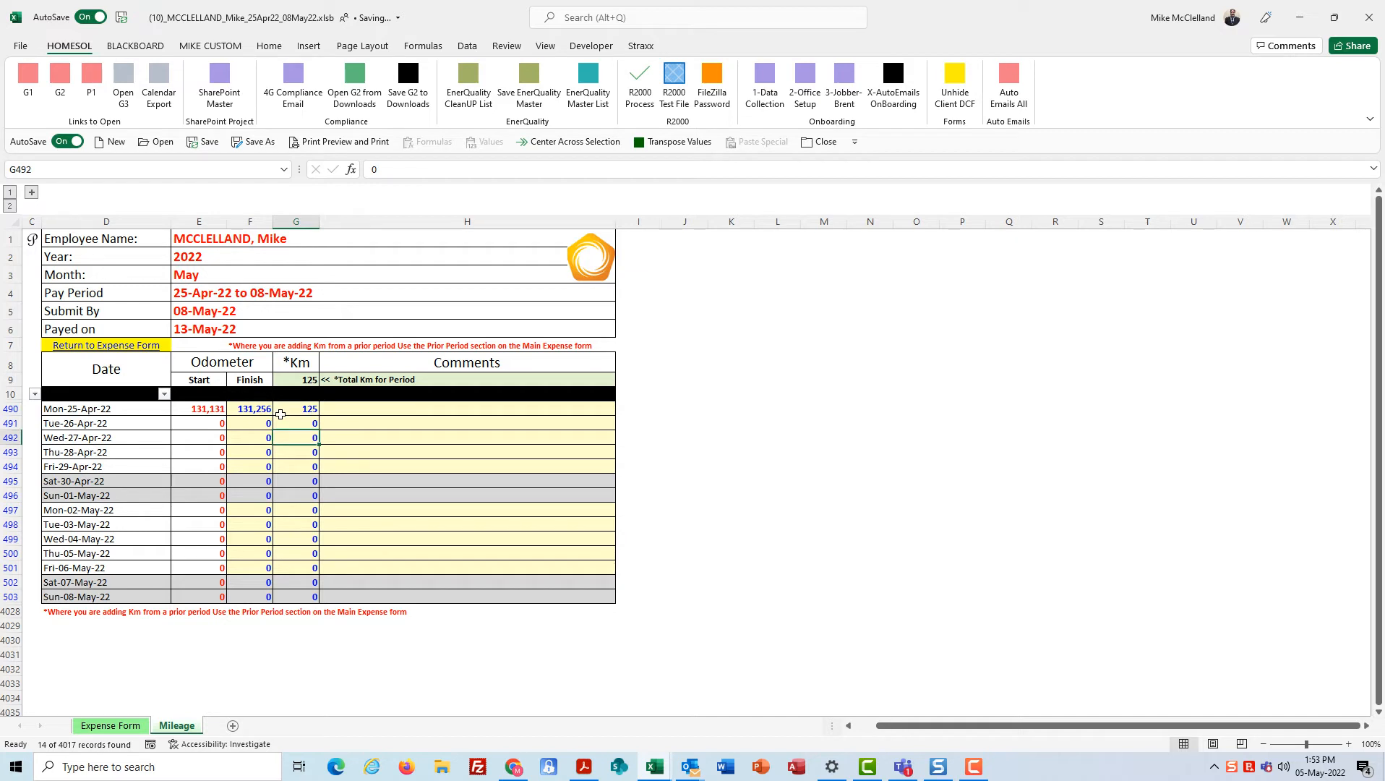
{"action": "key", "text": "Left"}
{"action": "key", "text": "Down"}
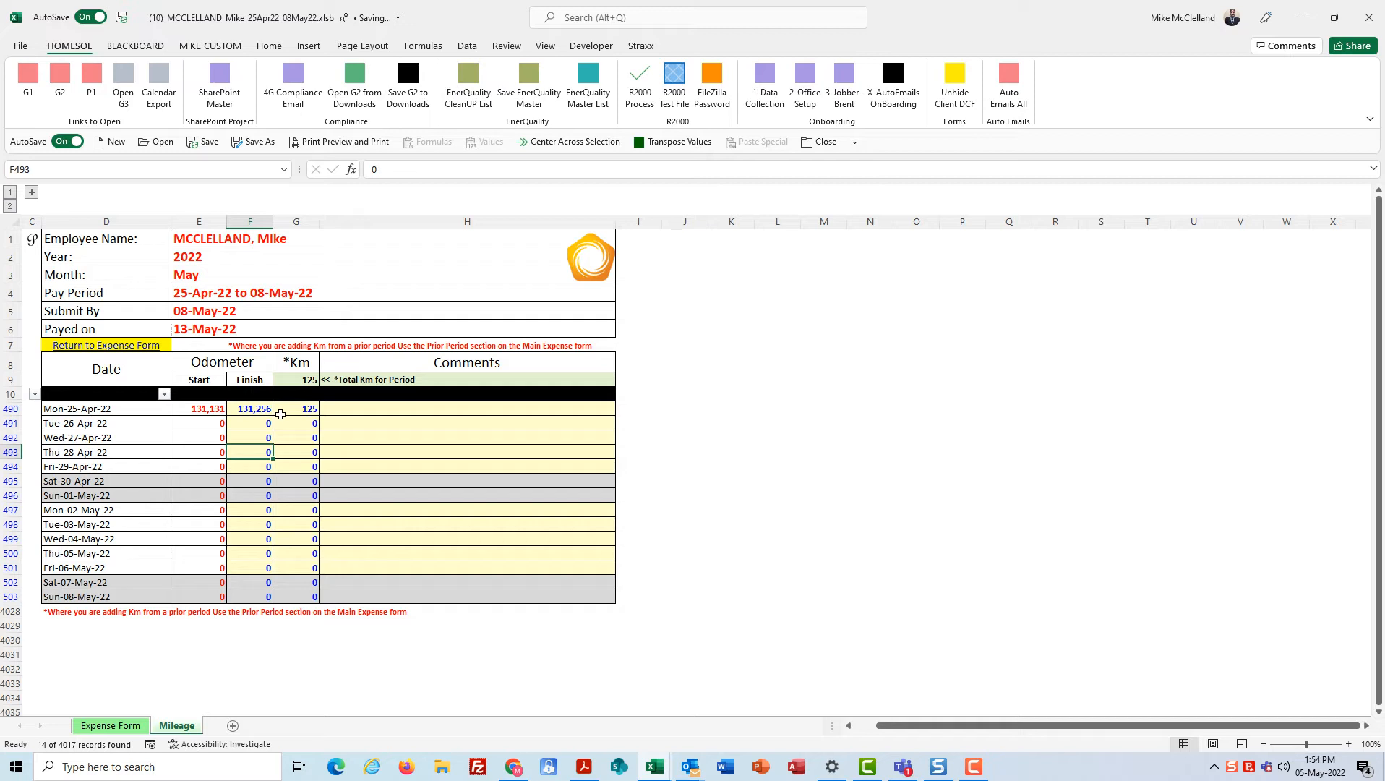
{"action": "key", "text": "Right"}
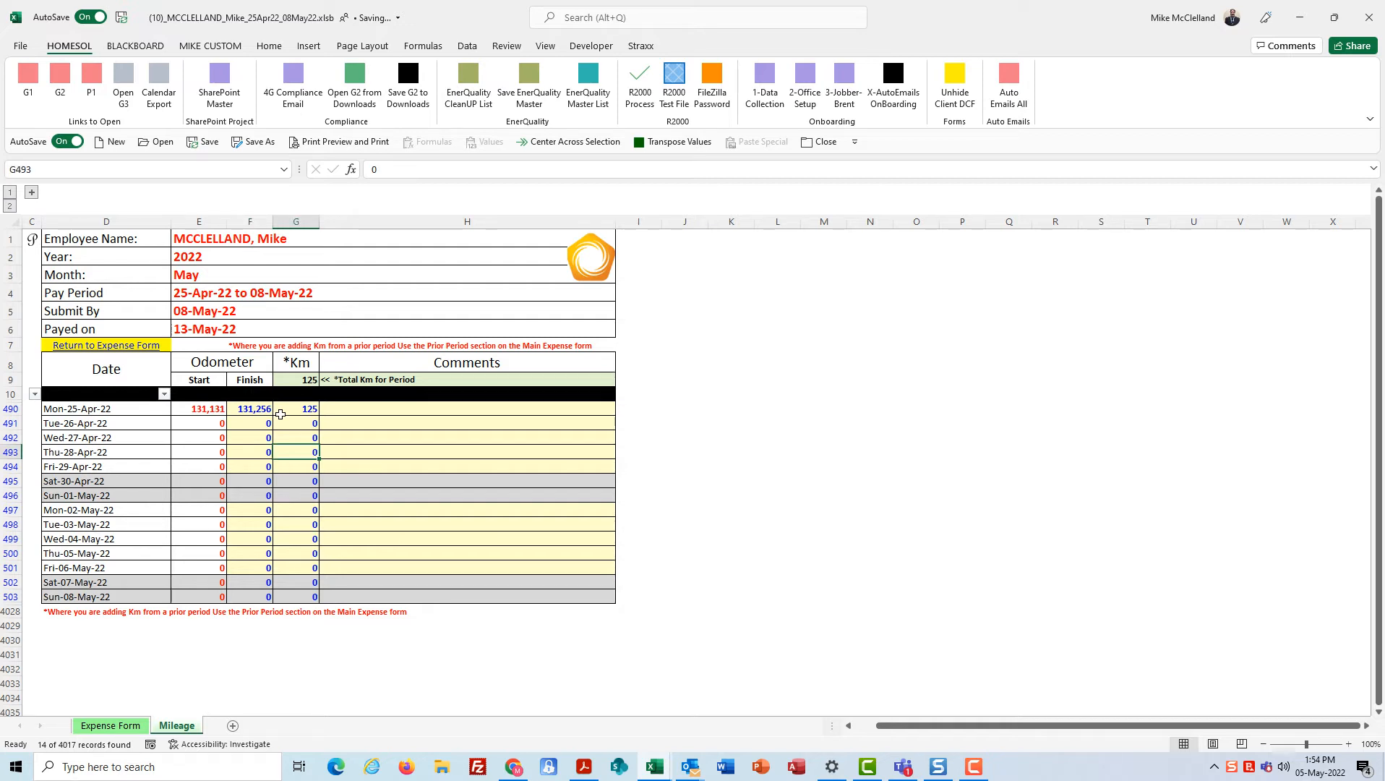
{"action": "type", "text": "256"}
{"action": "key", "text": "Return"}
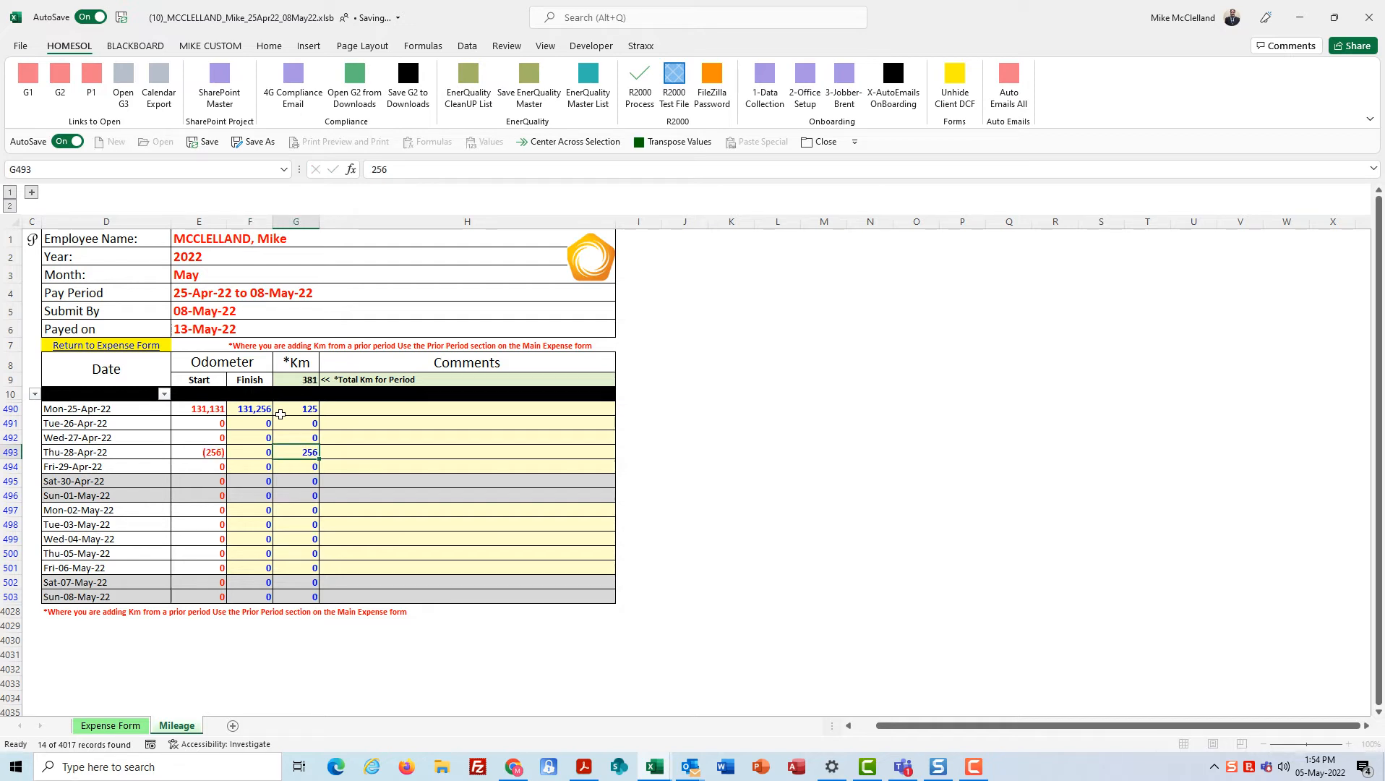
Step: Set the finish odometer reading for Thu-28-Apr-22 to 132000
{"action": "key", "text": "Left"}
{"action": "type", "text": "13200"}
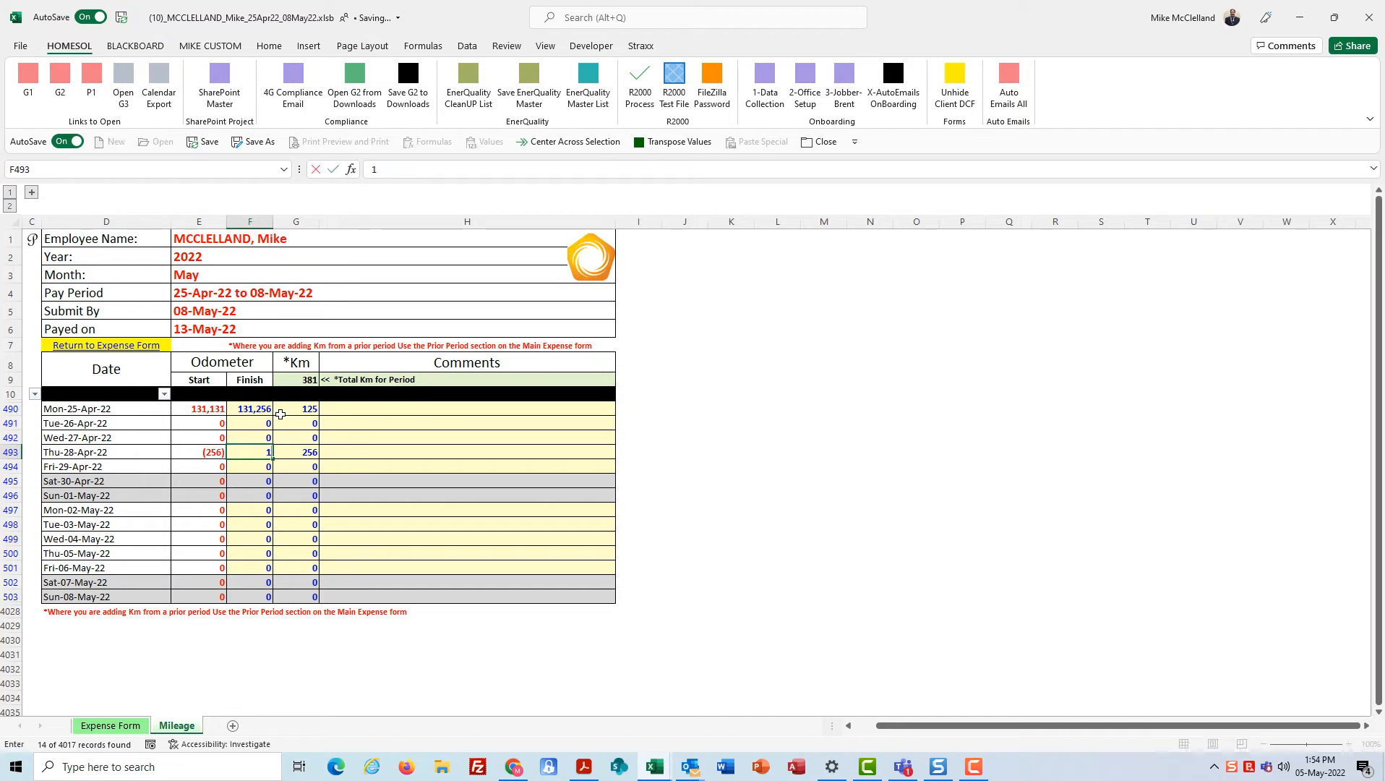
{"action": "key", "text": "Return"}
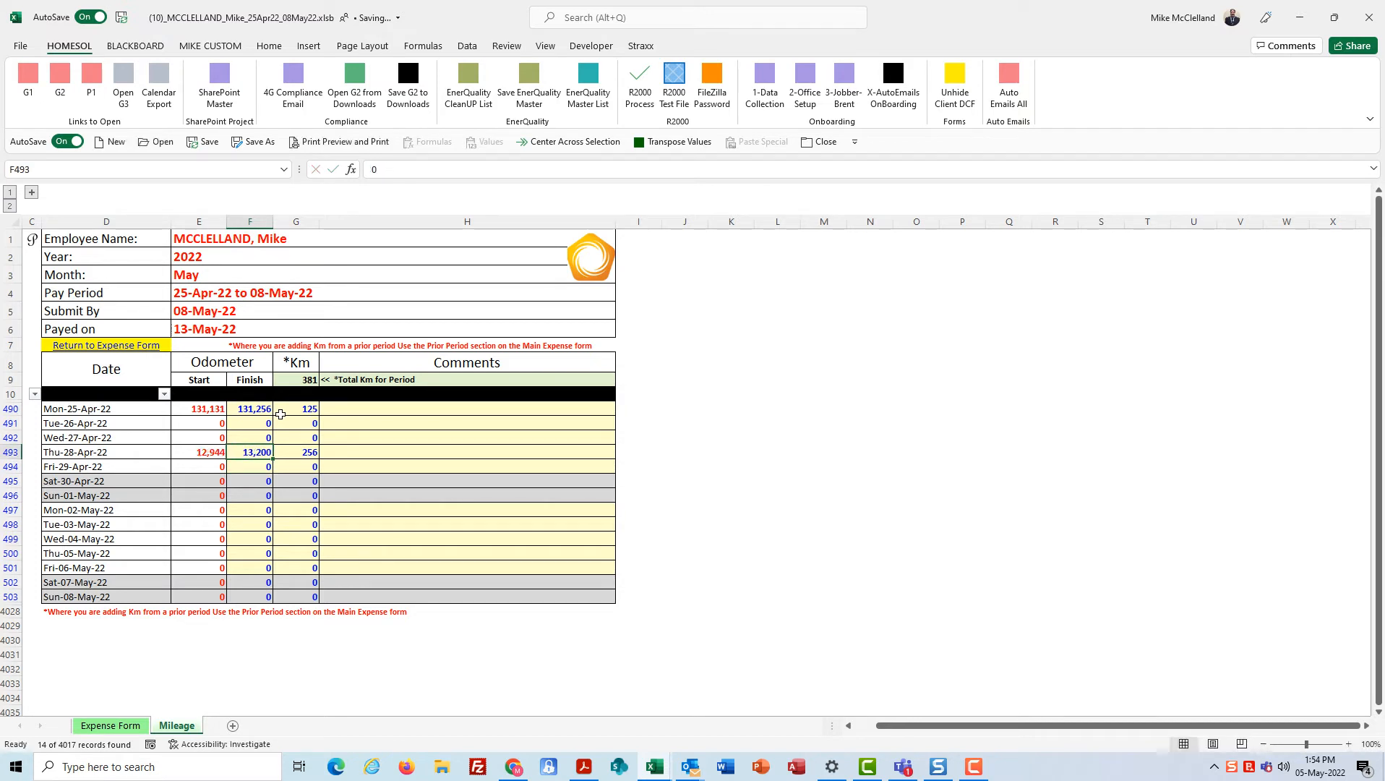
{"action": "type", "text": "132000"}
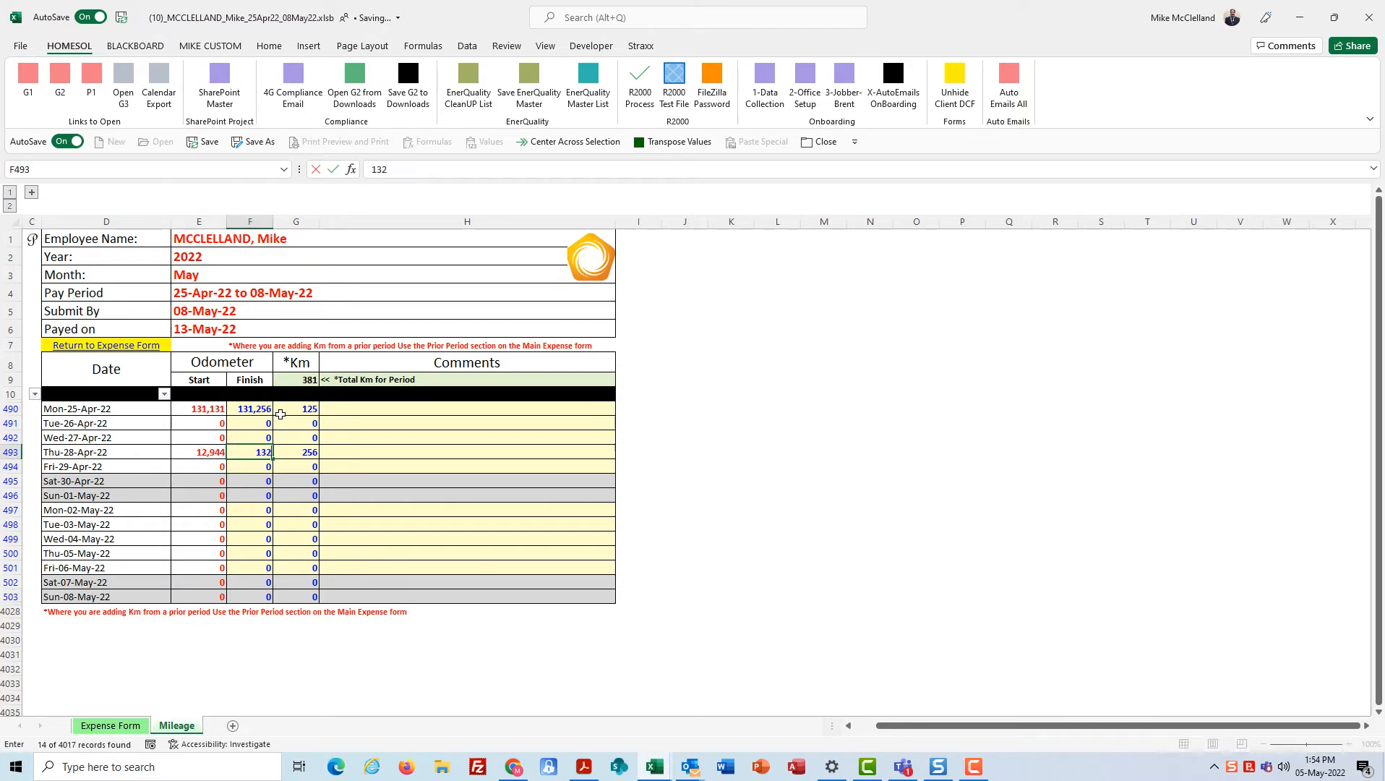
{"action": "key", "text": "Return"}
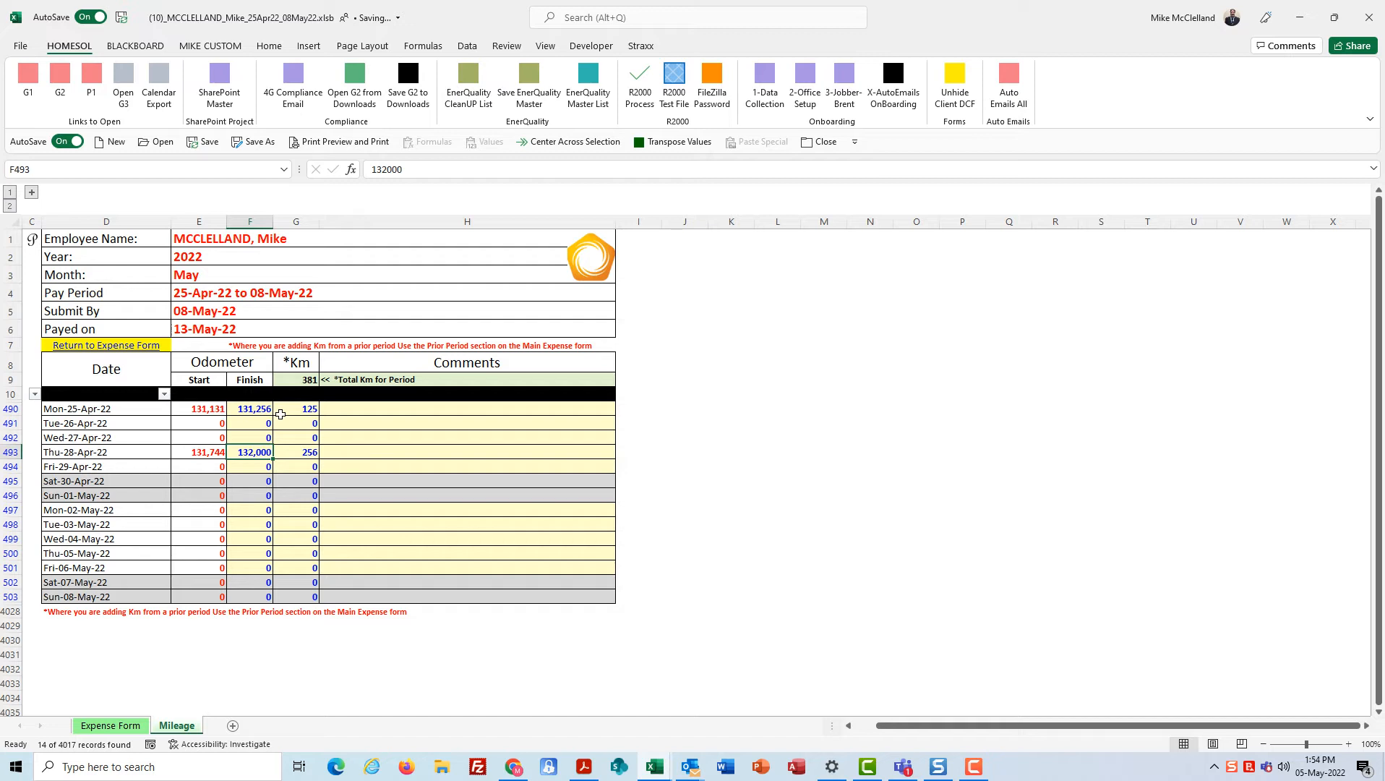
Step: Enter 125 km for Tue-03-May-22 and 175 km for Thu-05-May-22 in the mileage log
{"action": "key", "text": "Down"}
{"action": "key", "text": "Down"}
{"action": "key", "text": "Down"}
{"action": "key", "text": "Down"}
{"action": "key", "text": "Down"}
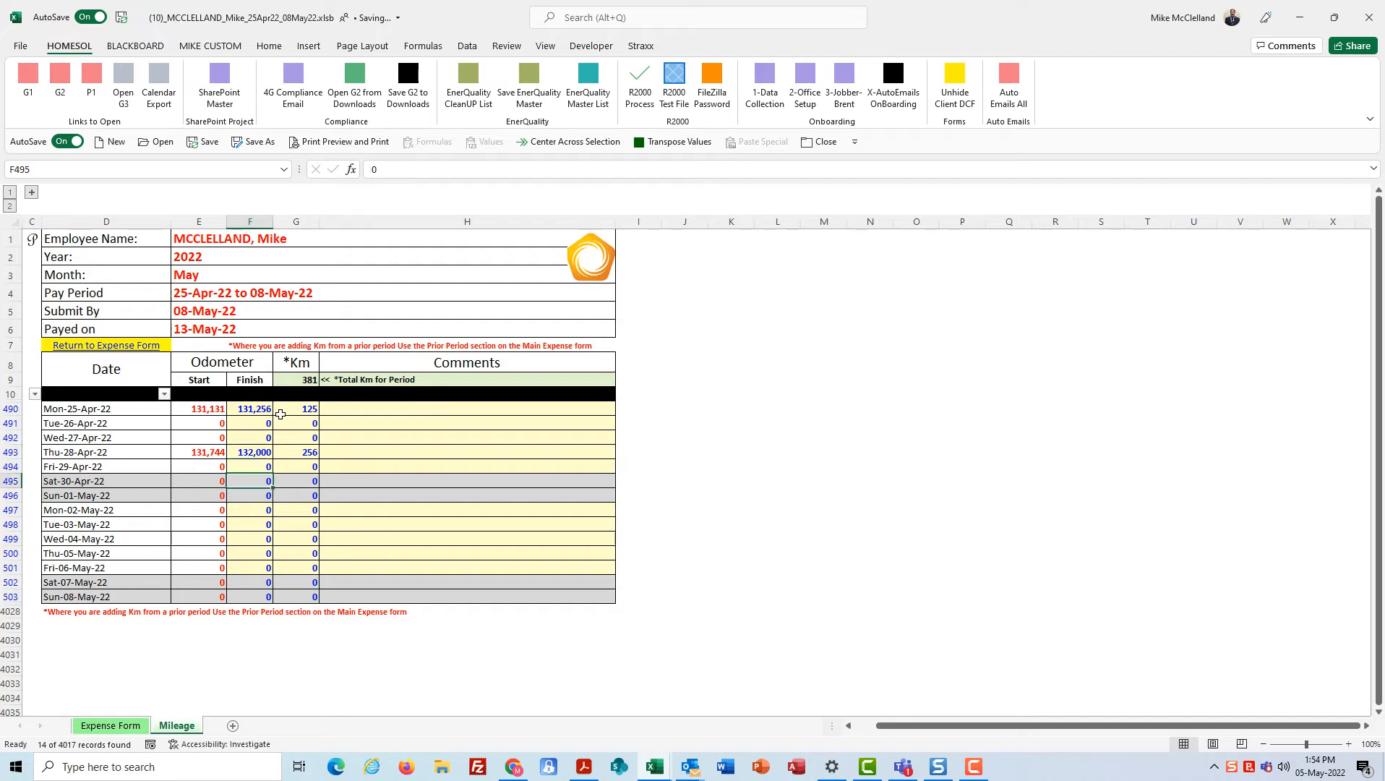
{"action": "key", "text": "Right"}
{"action": "type", "text": "1"}
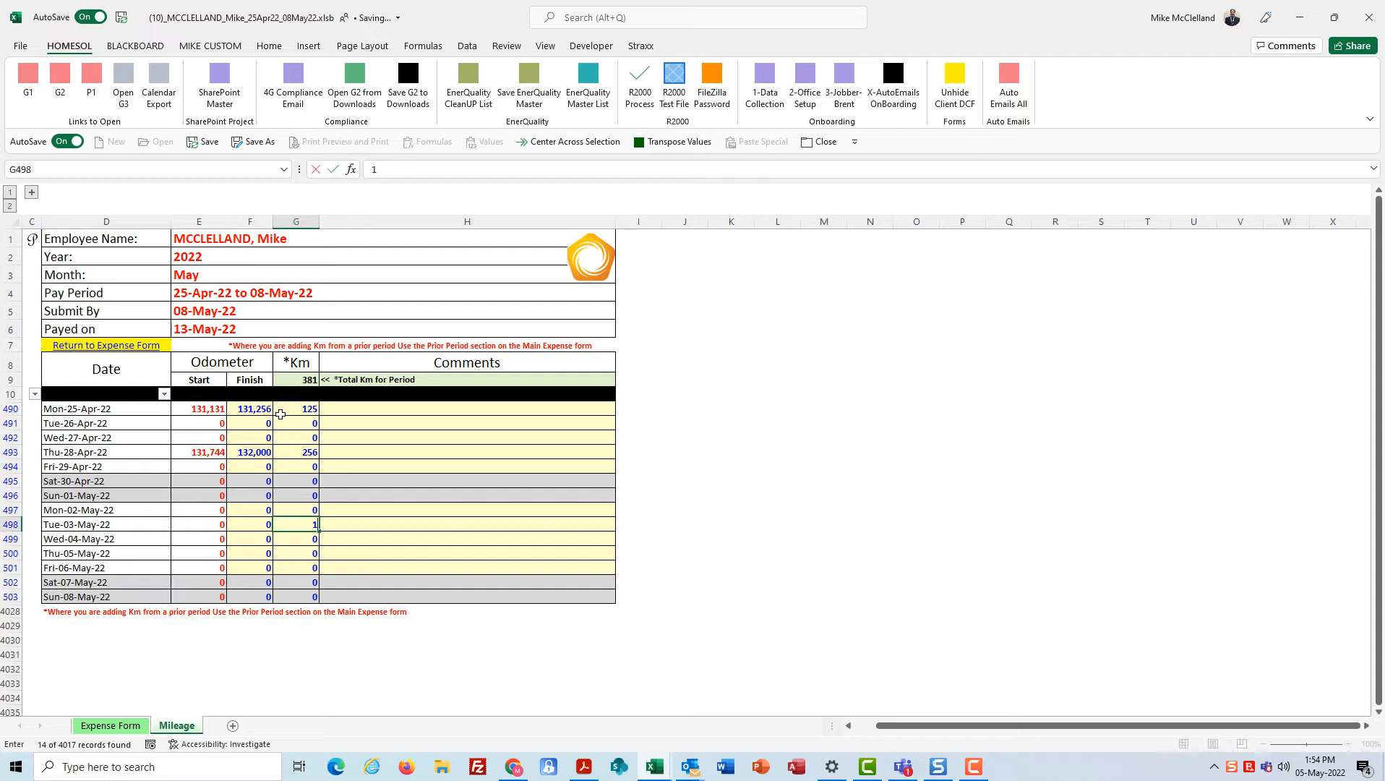
{"action": "type", "text": "25"}
{"action": "key", "text": "Return"}
{"action": "key", "text": "Down"}
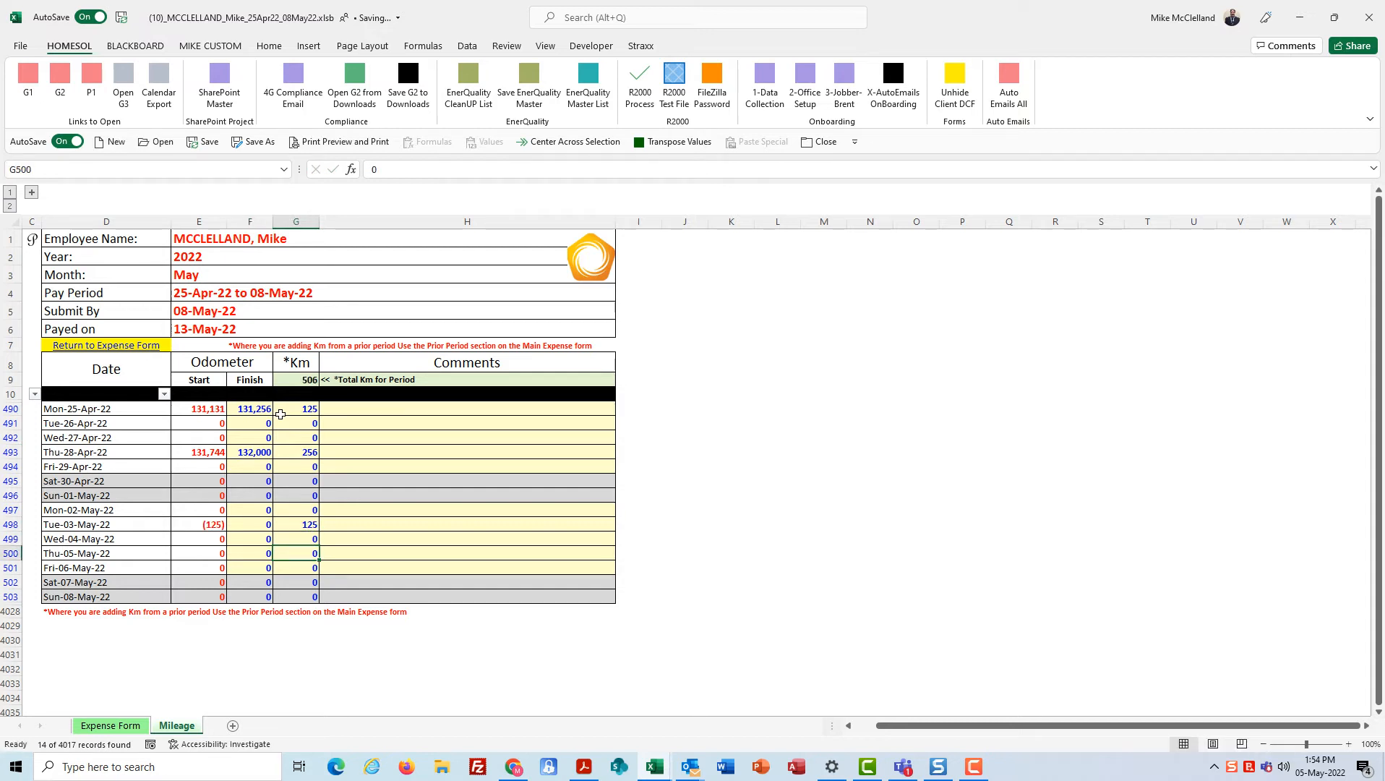
{"action": "type", "text": "175"}
Step: Set the finish odometer readings to 133000 for Tue-03-May-22 and 134000 for Thu-05-May-22
{"action": "key", "text": "Left"}
{"action": "key", "text": "Up"}
{"action": "key", "text": "Up"}
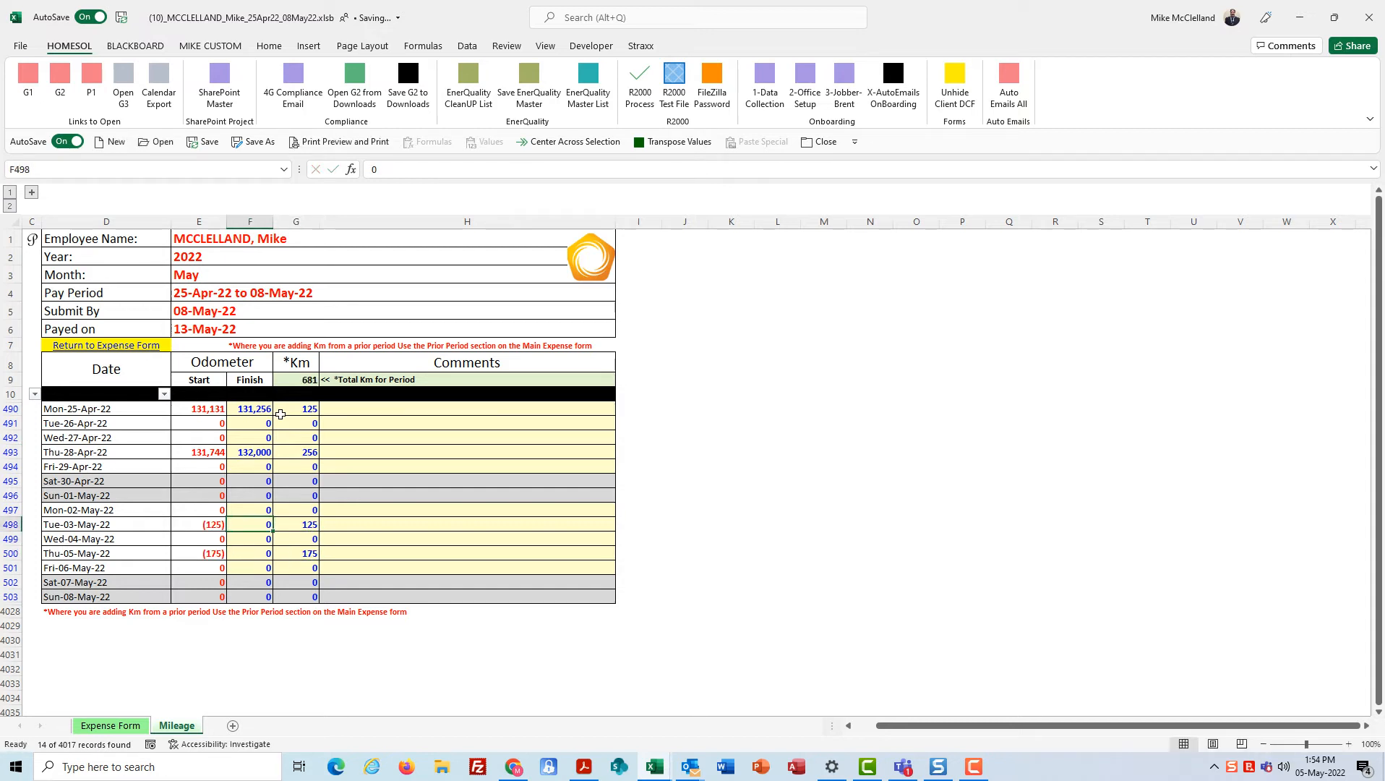
{"action": "type", "text": "133,000"}
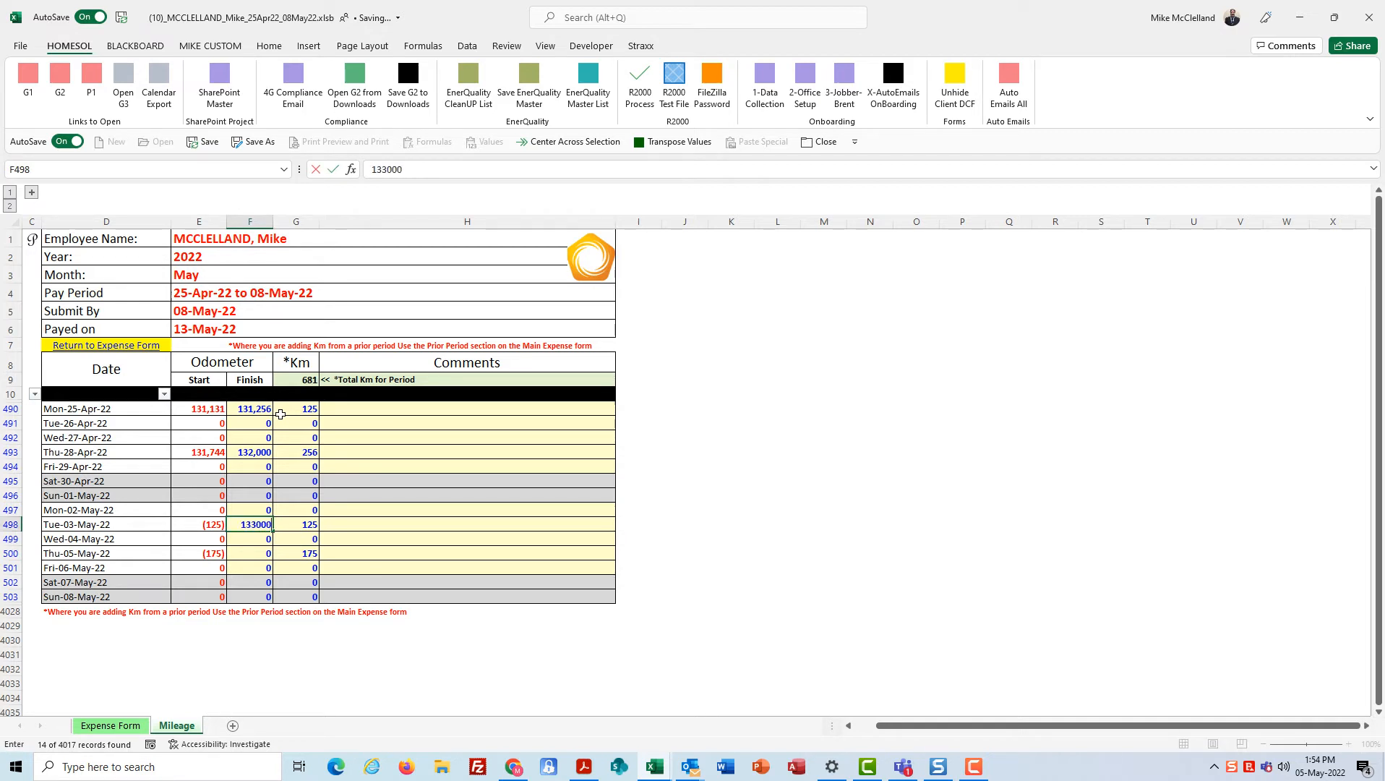
{"action": "key", "text": "Return"}
{"action": "key", "text": "Down"}
{"action": "type", "text": "1"}
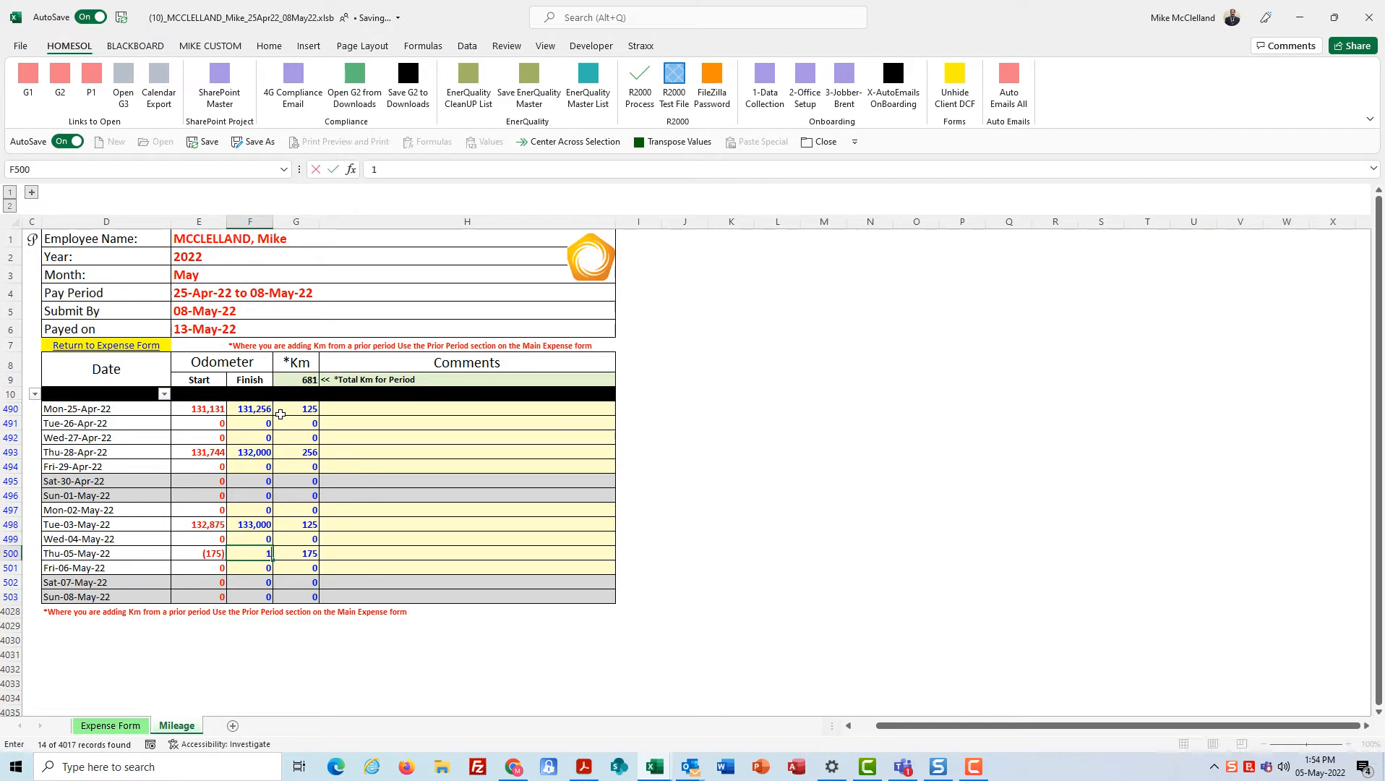
{"action": "type", "text": "34,000"}
{"action": "key", "text": "Up"}
{"action": "key", "text": "Up"}
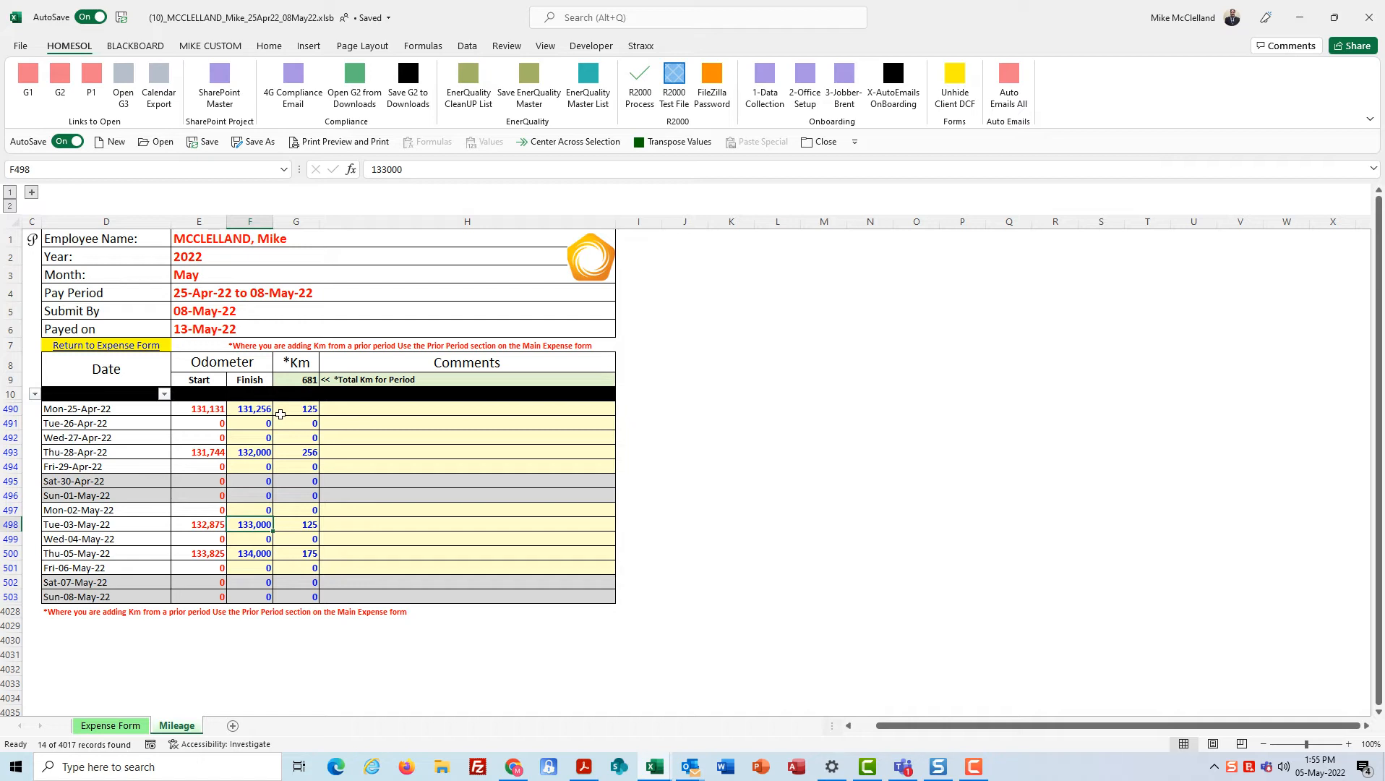
Step: Return to the expense form and inspect the first odometer start and end cells in the Prior Period KM section
{"action": "key", "text": "Right"}
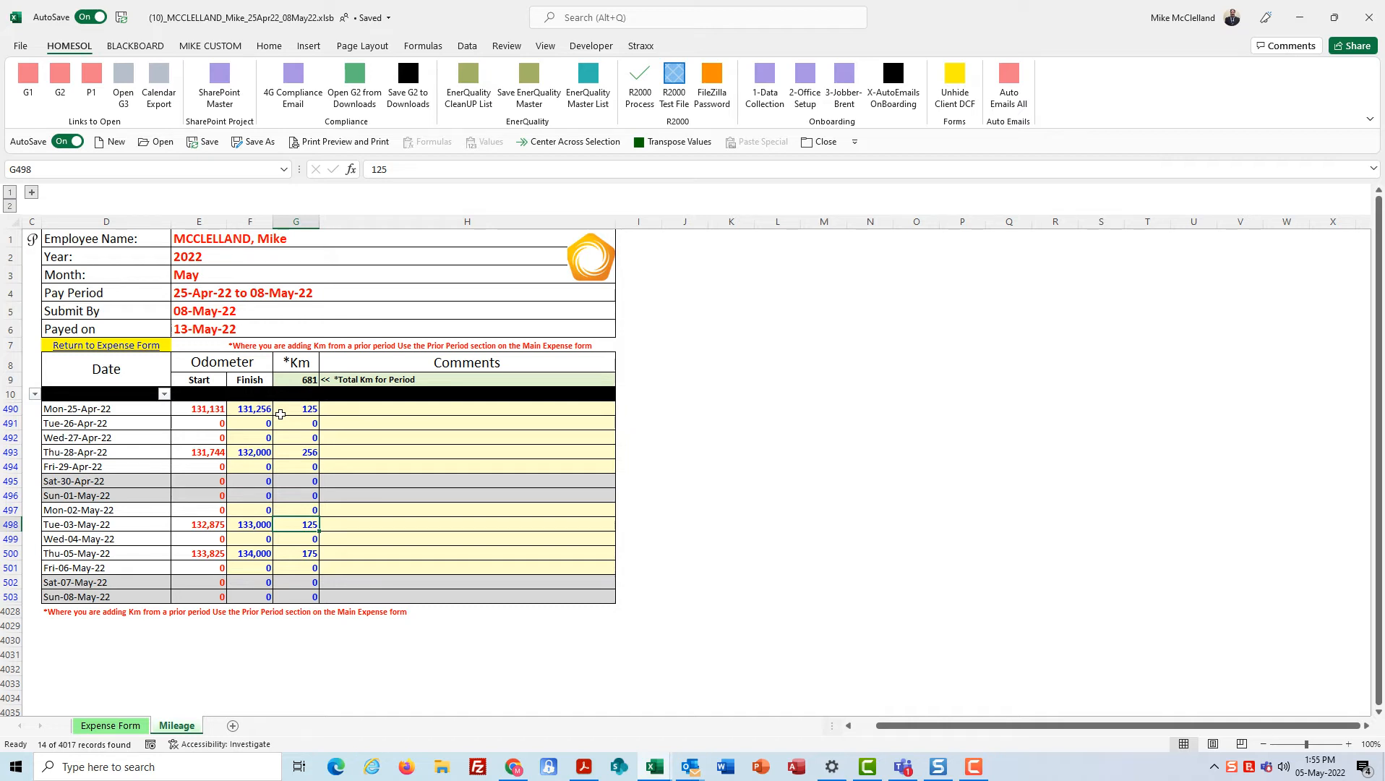
{"action": "left_click", "coordinate": [103, 345]}
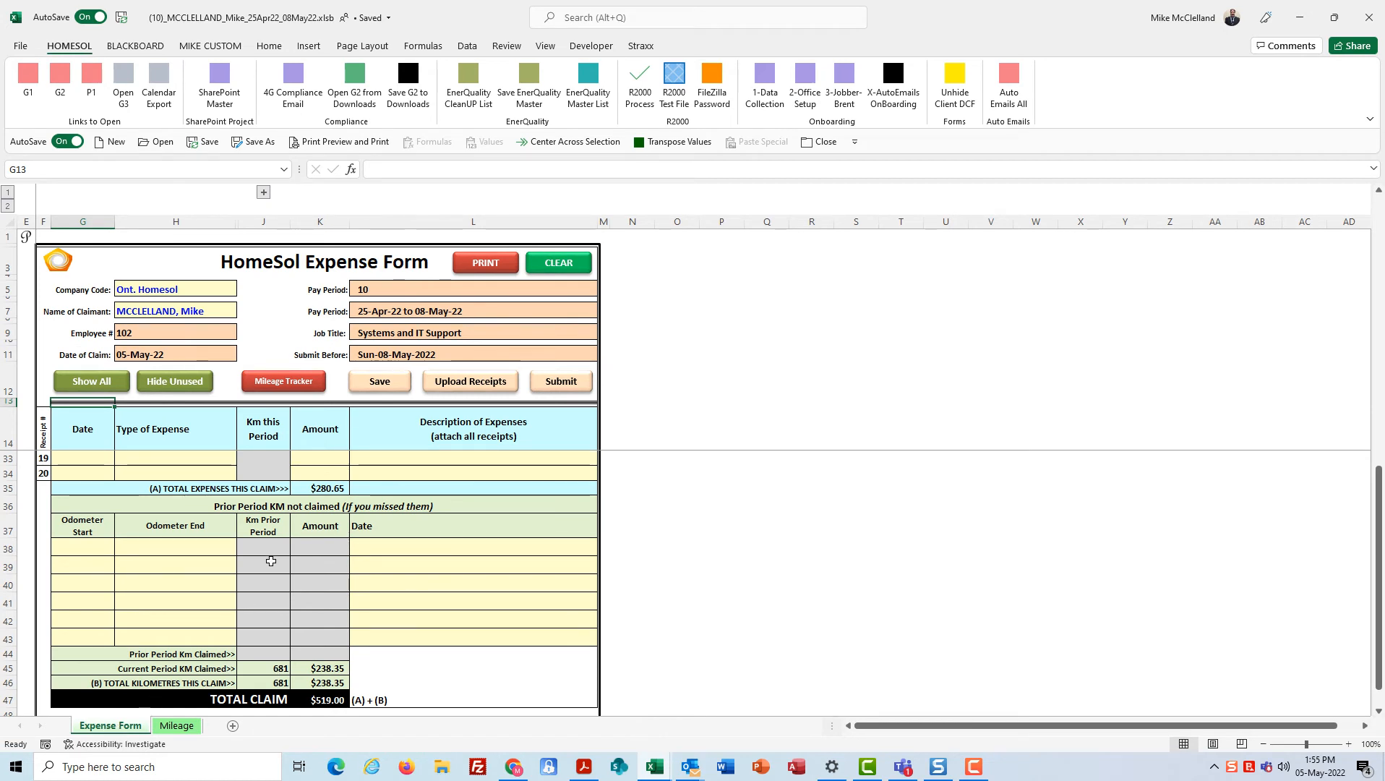
{"action": "left_click", "coordinate": [75, 548]}
{"action": "left_click", "coordinate": [191, 547]}
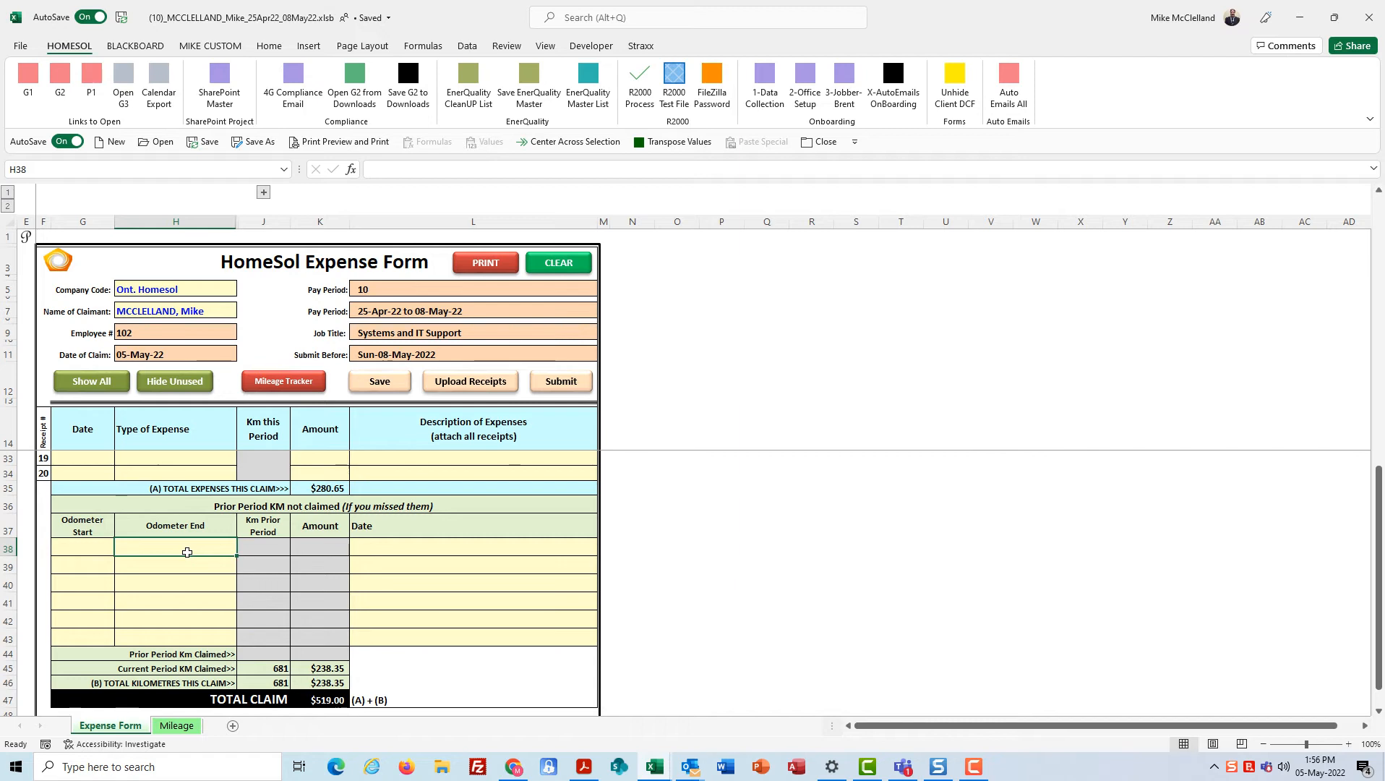
Step: Enter 130000 as the odometer start and 130250 as the odometer end in the first Prior Period KM row
{"action": "key", "text": "Left"}
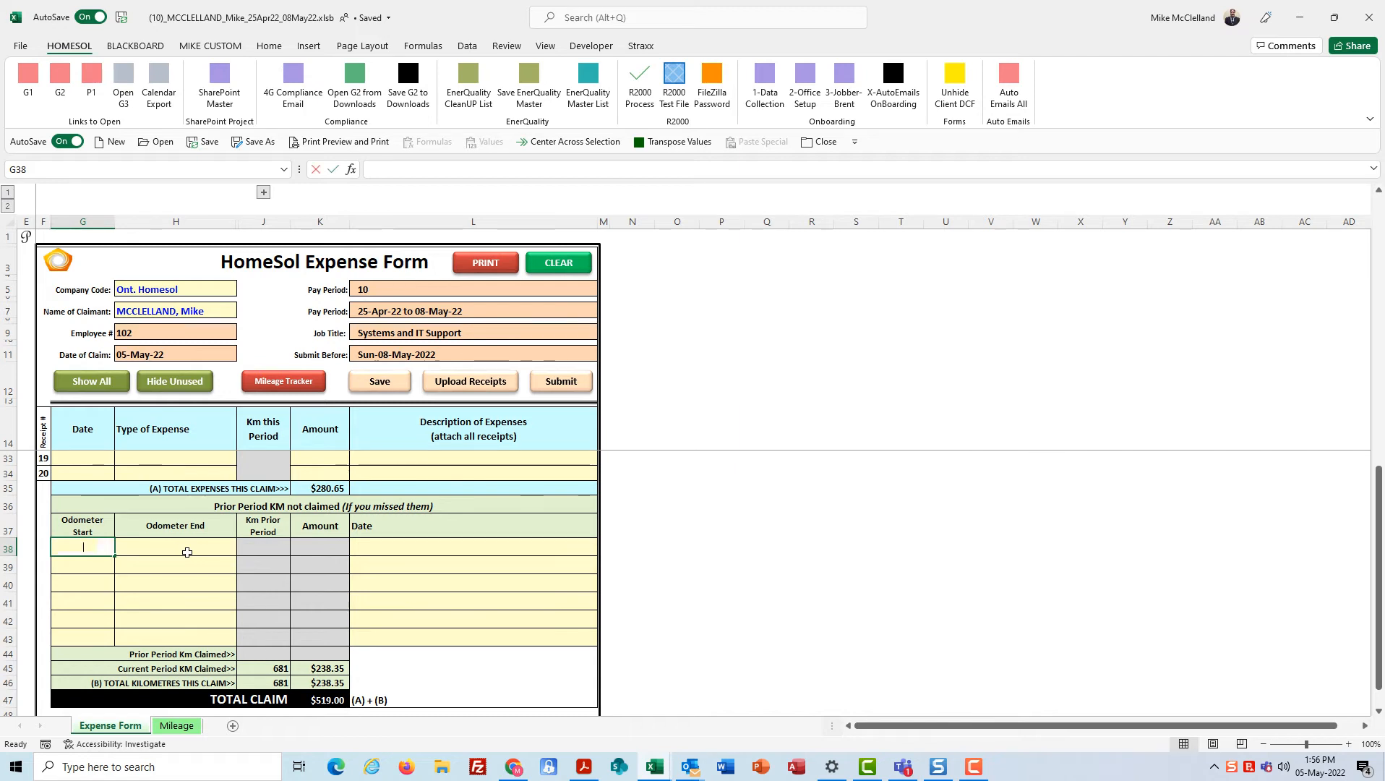
{"action": "type", "text": "130,00"}
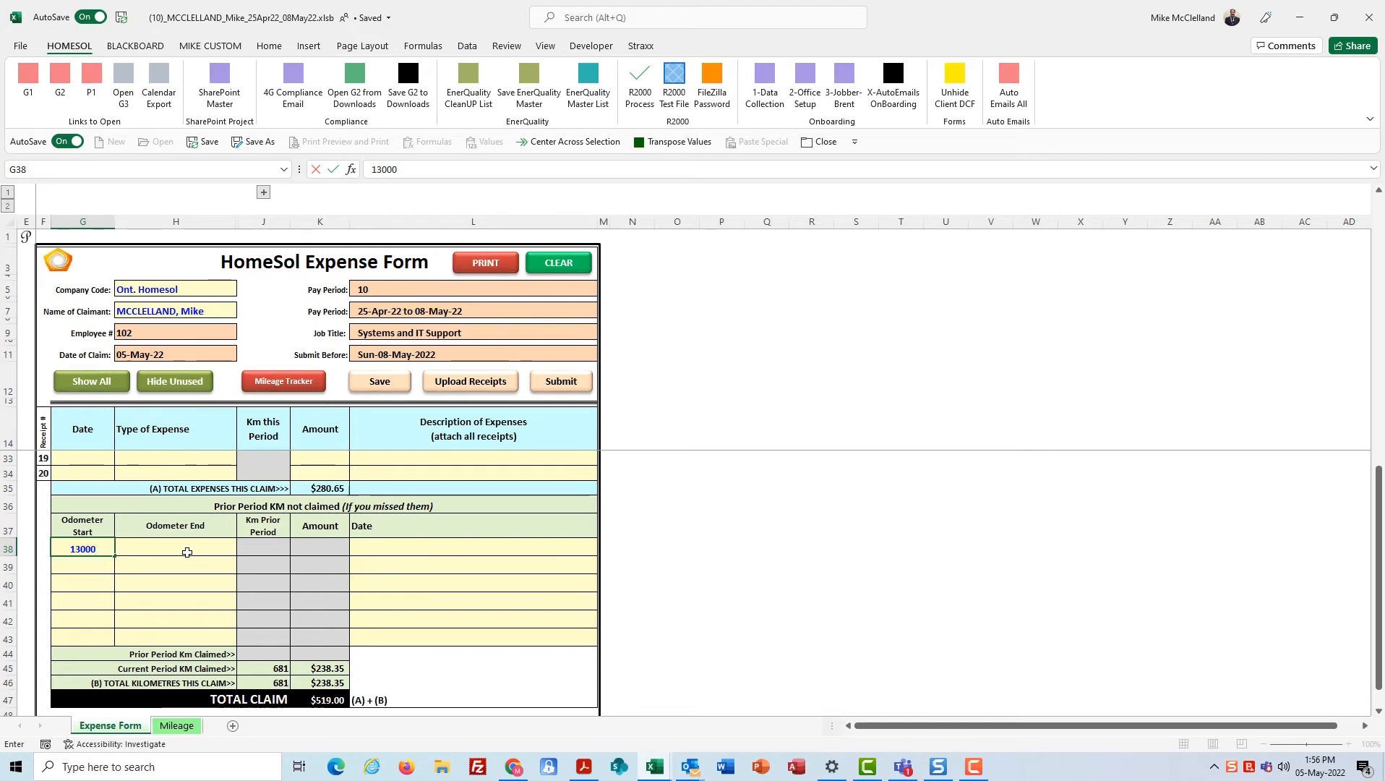
{"action": "type", "text": "0"}
{"action": "left_click", "coordinate": [186, 552]}
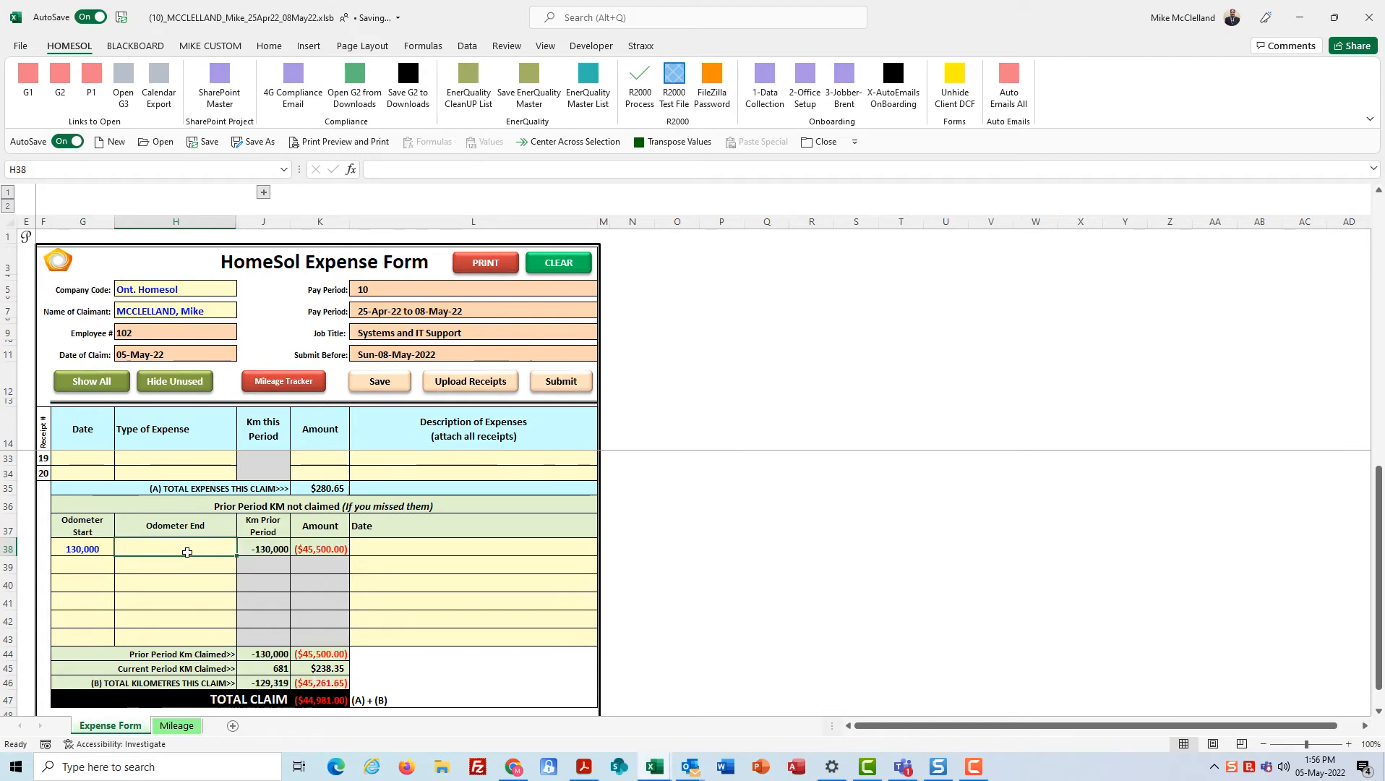
{"action": "type", "text": "13"}
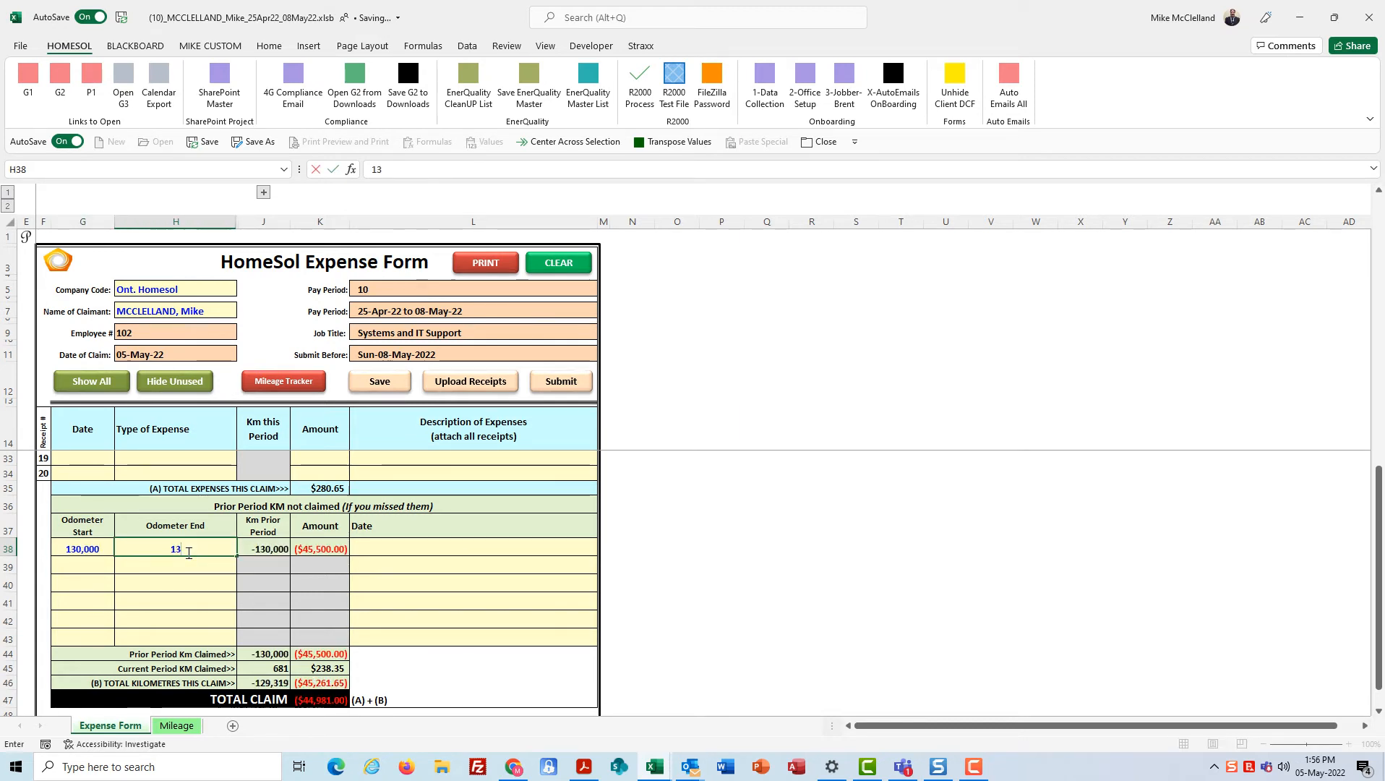
{"action": "type", "text": "0250"}
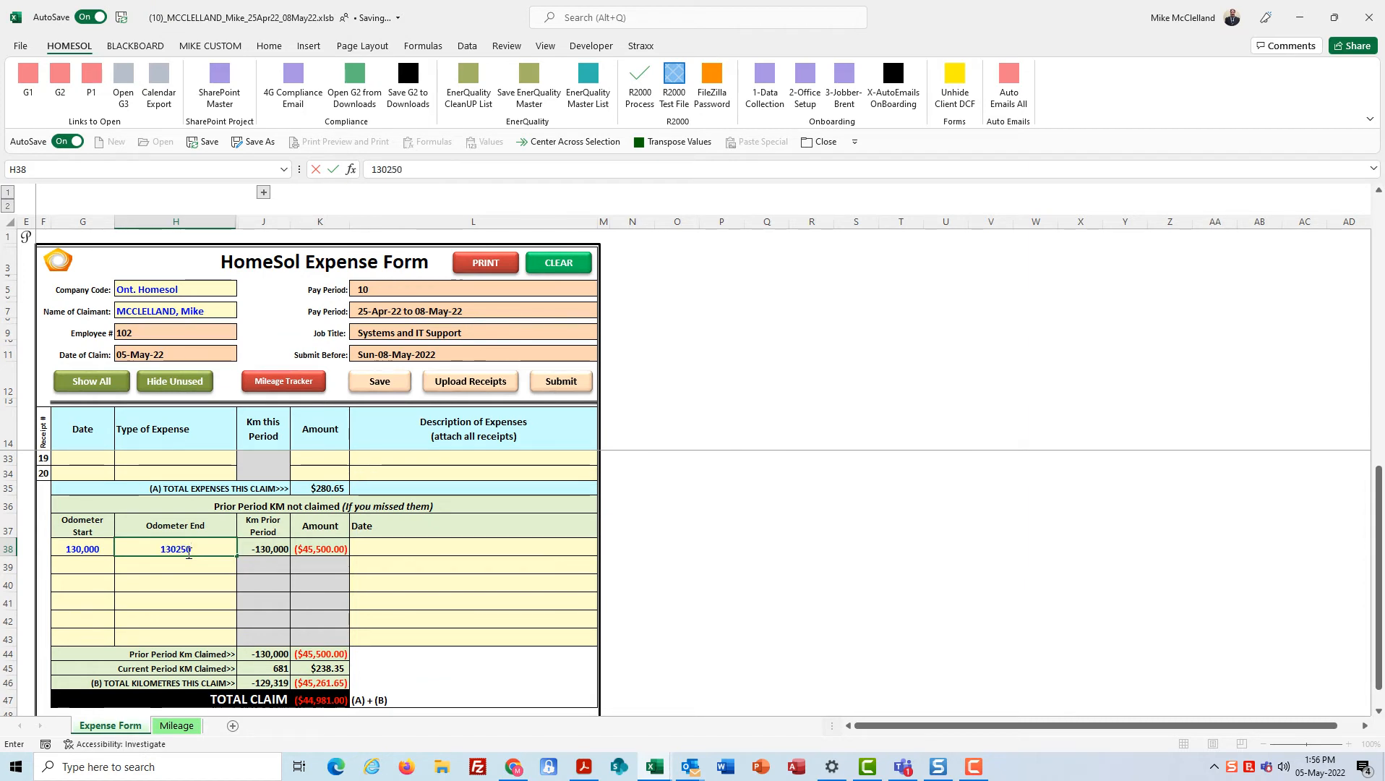
{"action": "key", "text": "Tab"}
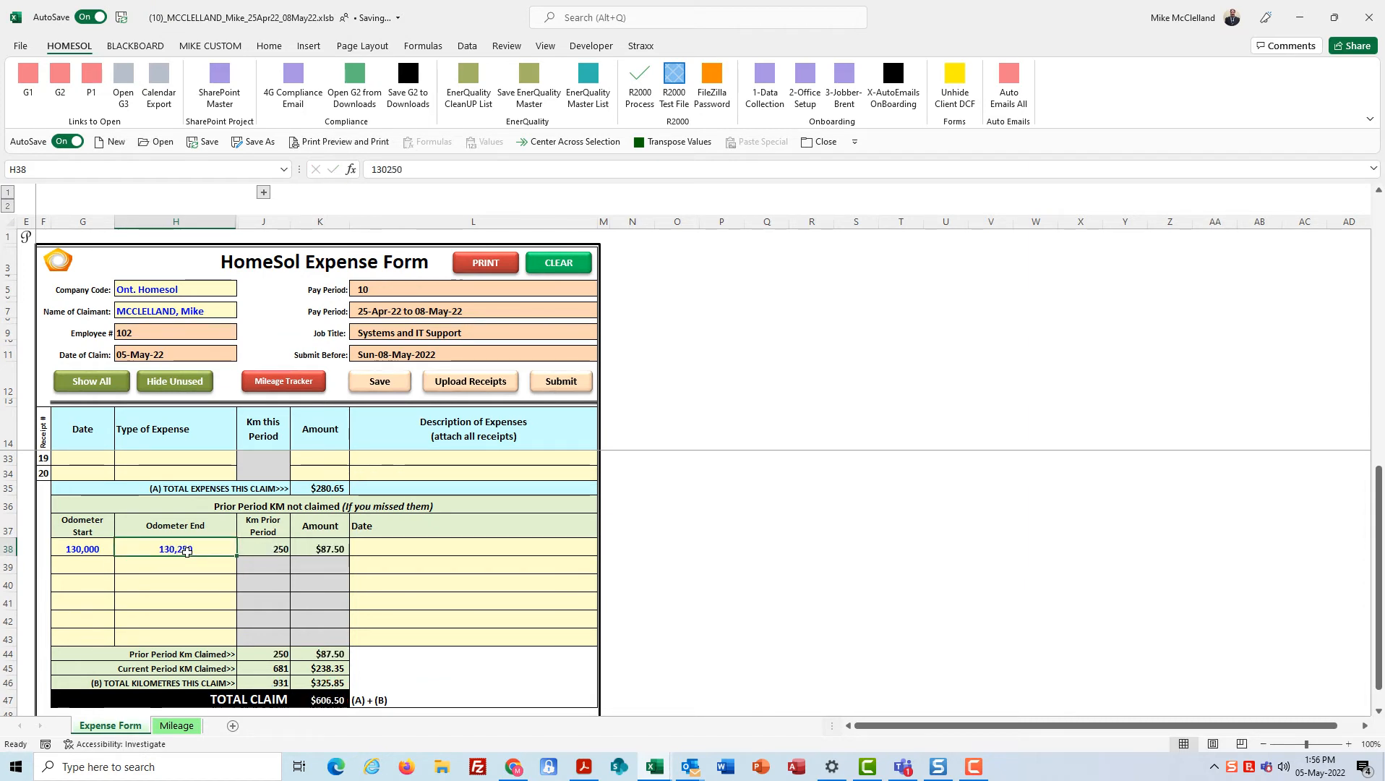
{"action": "left_click", "coordinate": [186, 552]}
Step: Review the prior-period, current-period and total kilometre rows against the first prior-period odometer entry
{"action": "left_click", "coordinate": [202, 655]}
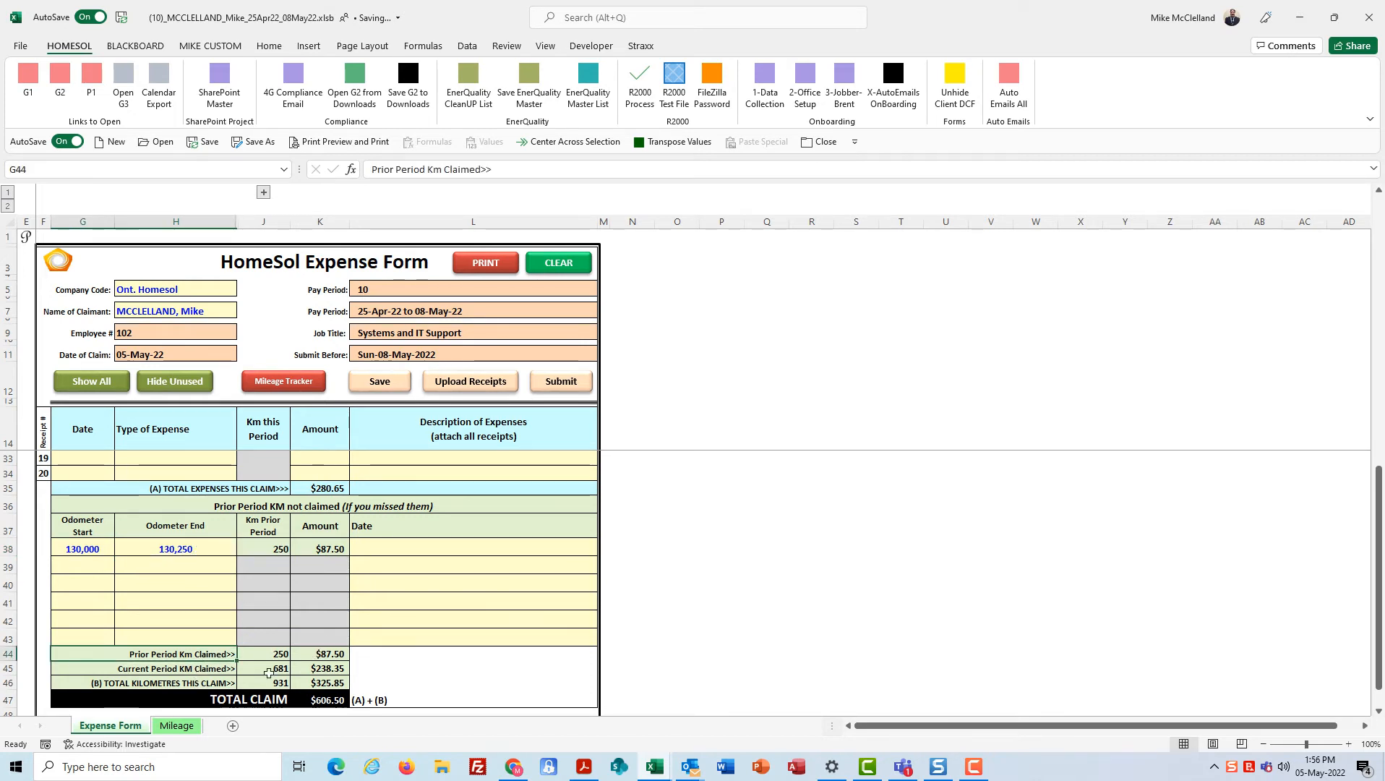
{"action": "key", "text": "Down"}
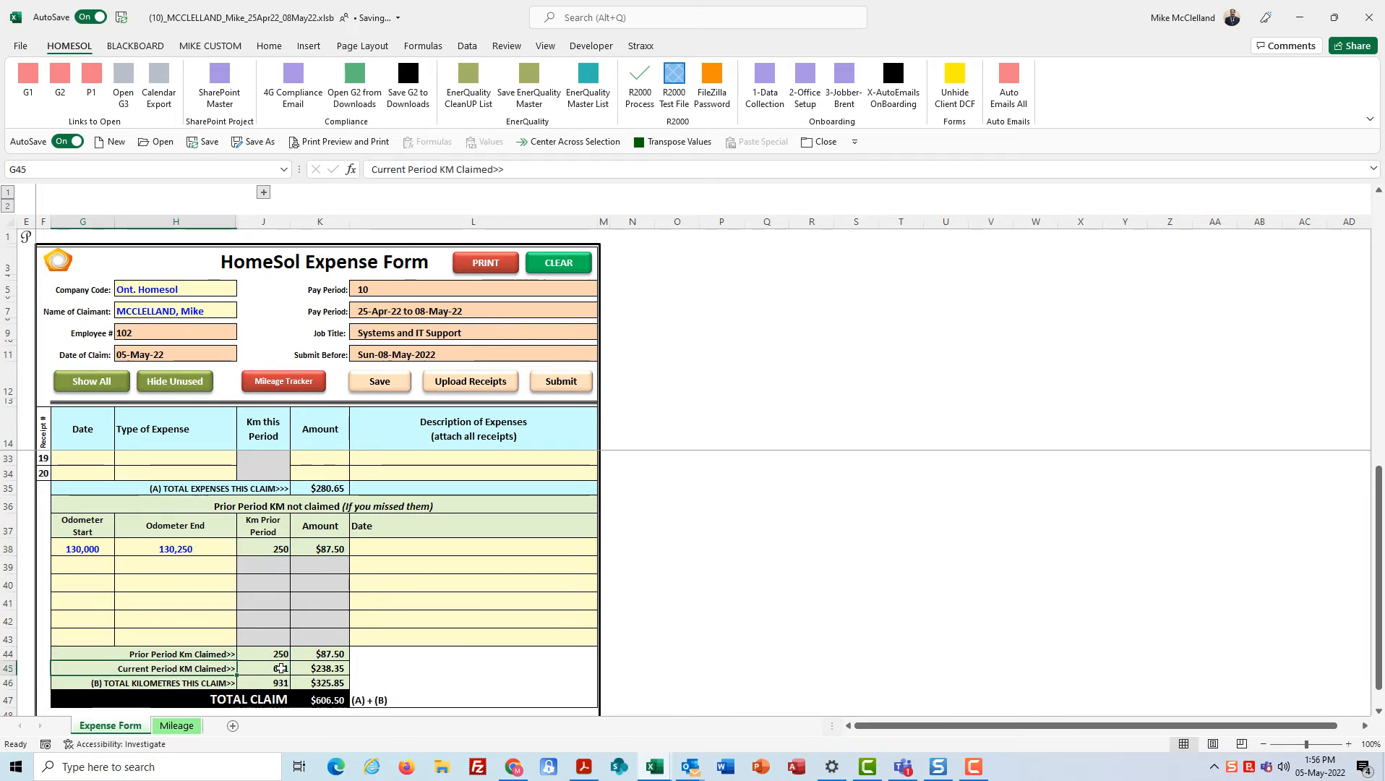
{"action": "left_click", "coordinate": [322, 684]}
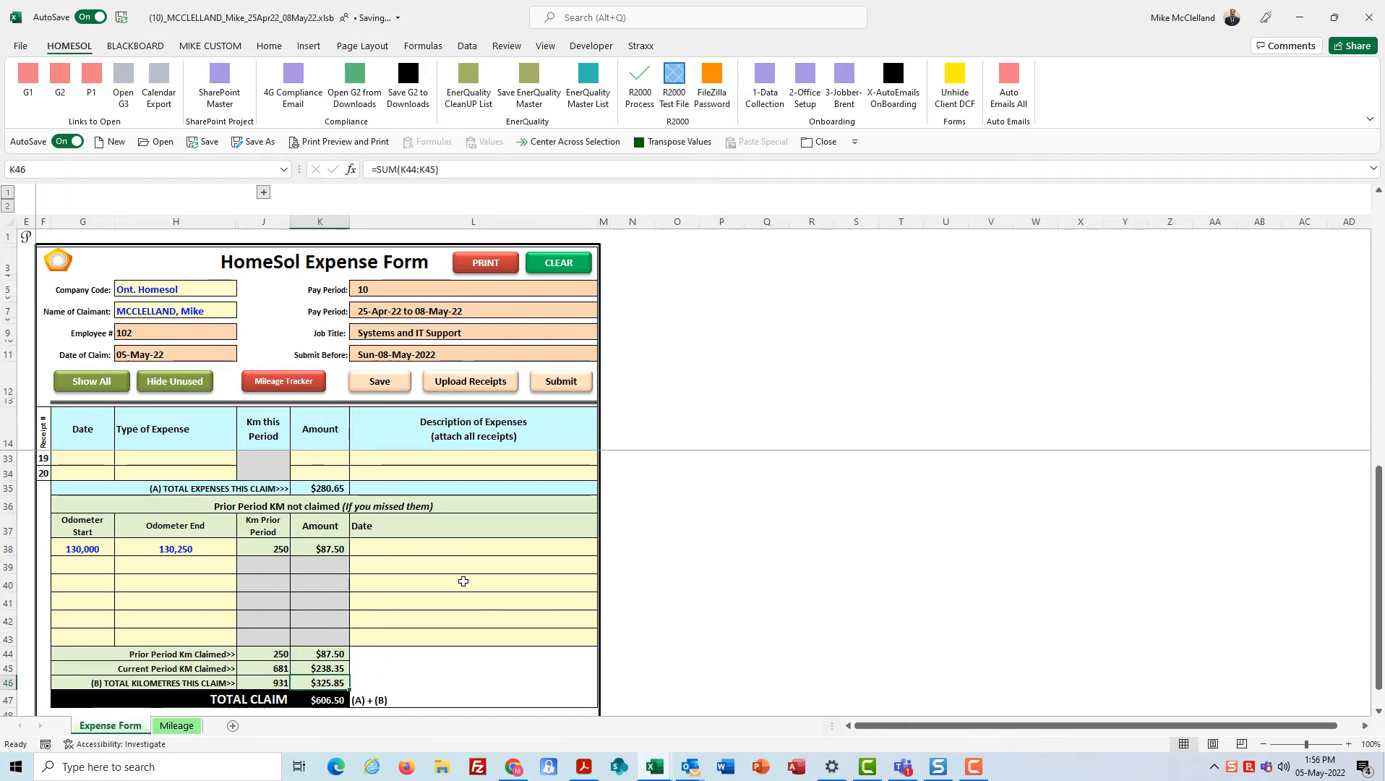
{"action": "left_click_drag", "start_coordinate": [82, 549], "coordinate": [321, 549]}
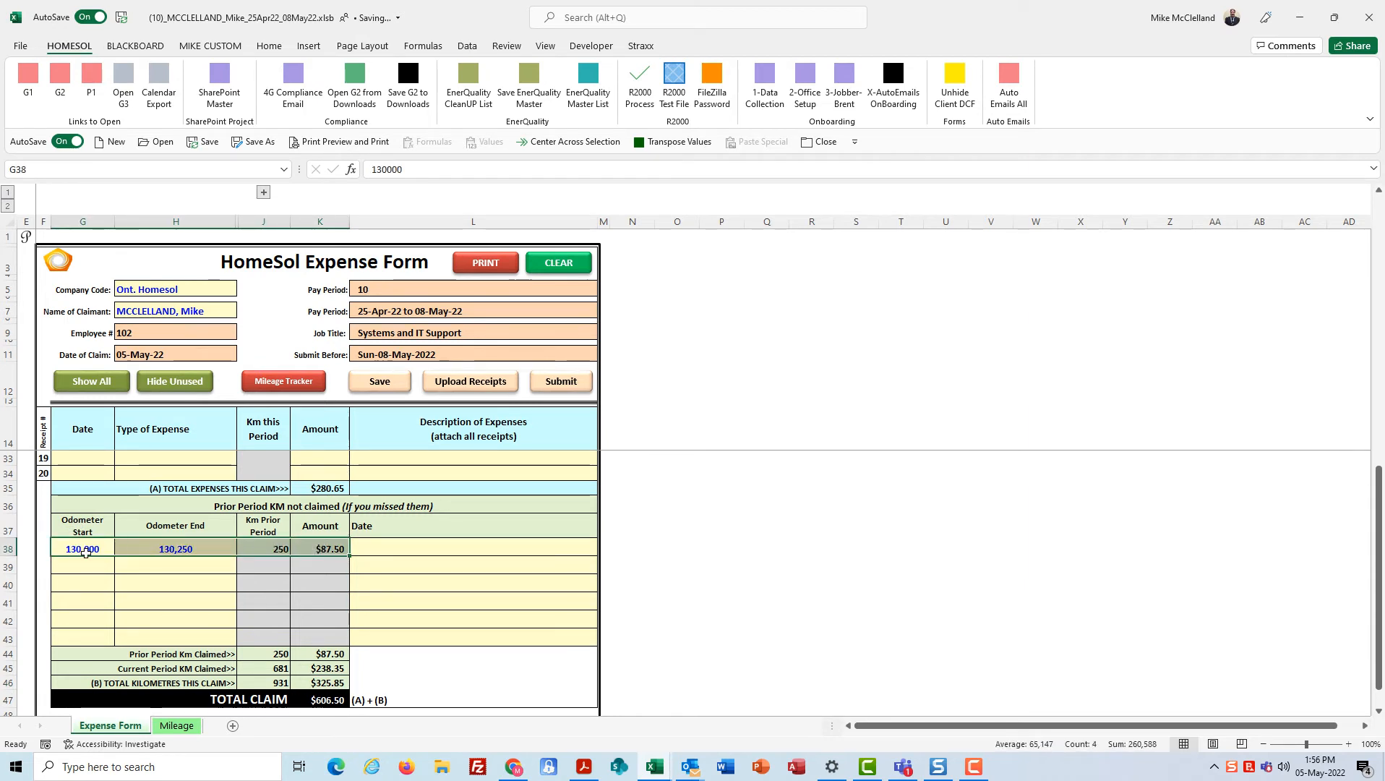
{"action": "left_click_drag", "start_coordinate": [86, 554], "coordinate": [150, 546]}
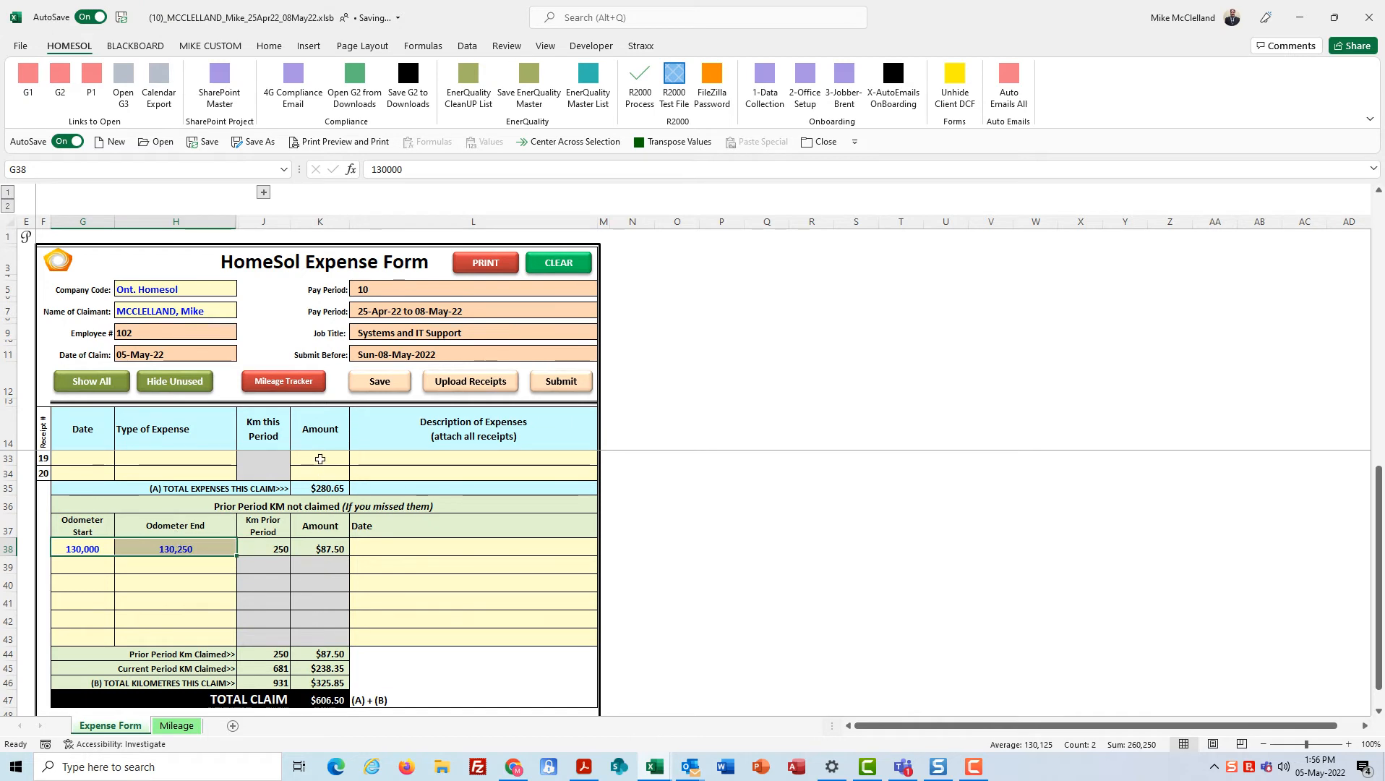
Step: Examine the Total Claim cell, the total kilometres and total expenses amounts that feed it, and the receipt lines
{"action": "scroll", "coordinate": [254, 507], "scroll_direction": "down", "scroll_amount": 2}
{"action": "scroll", "coordinate": [254, 507], "scroll_direction": "up", "scroll_amount": 1}
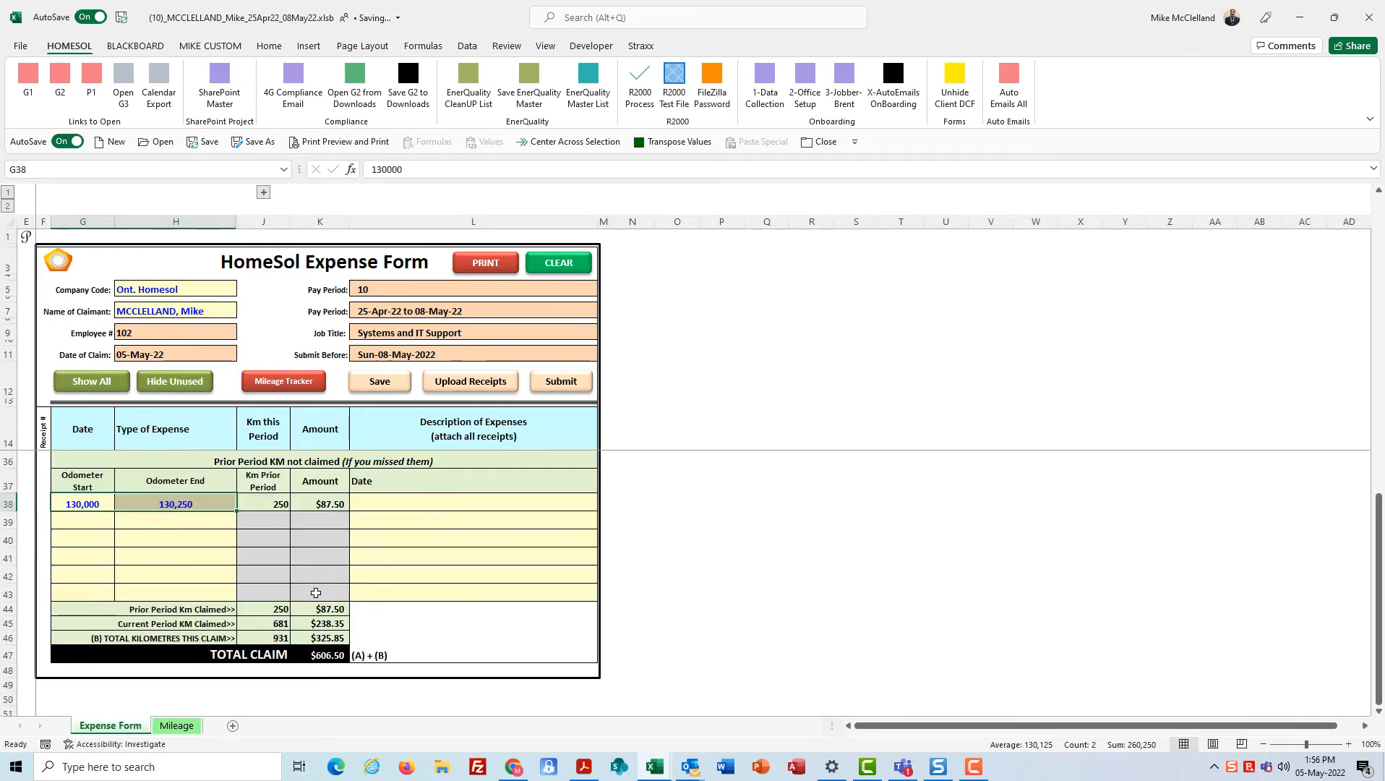
{"action": "left_click", "coordinate": [323, 655]}
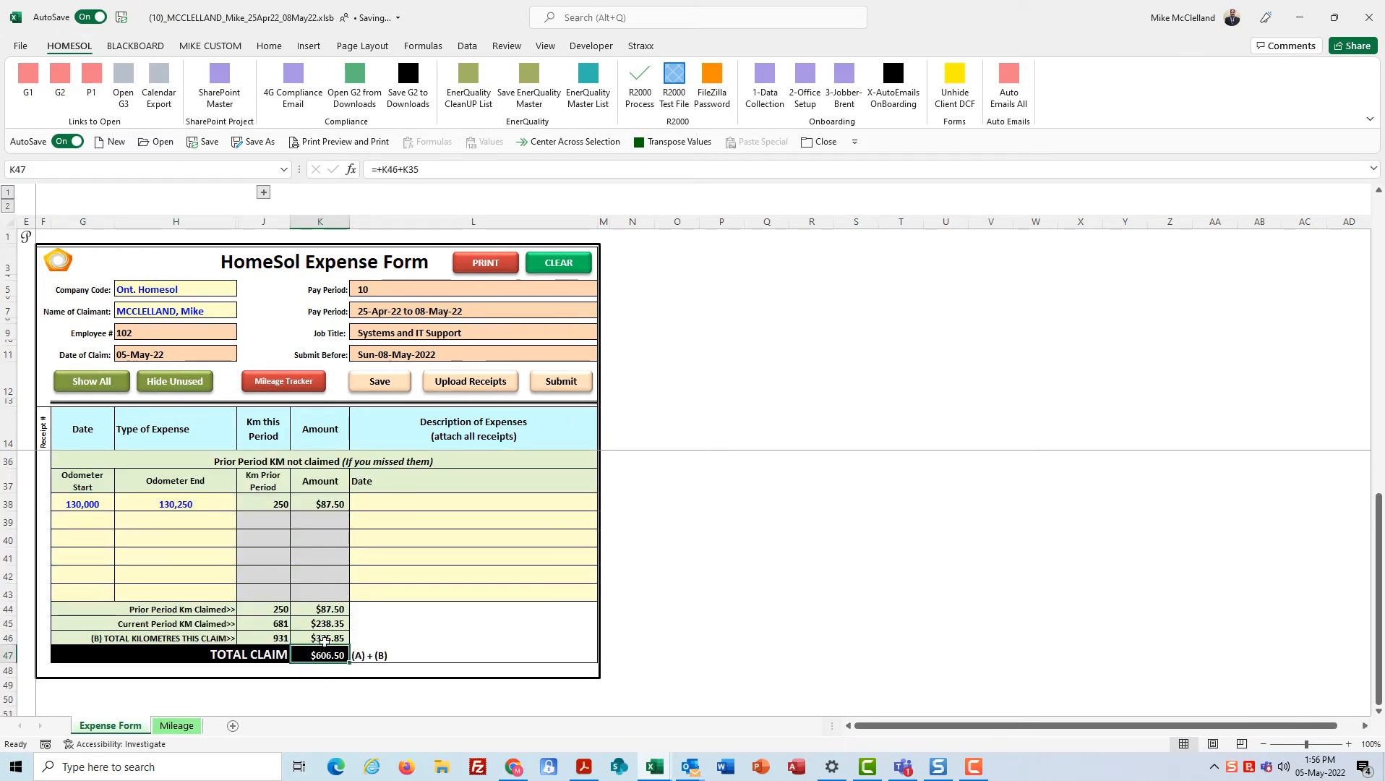
{"action": "left_click", "coordinate": [326, 639]}
{"action": "scroll", "coordinate": [356, 602], "scroll_direction": "up", "scroll_amount": 2}
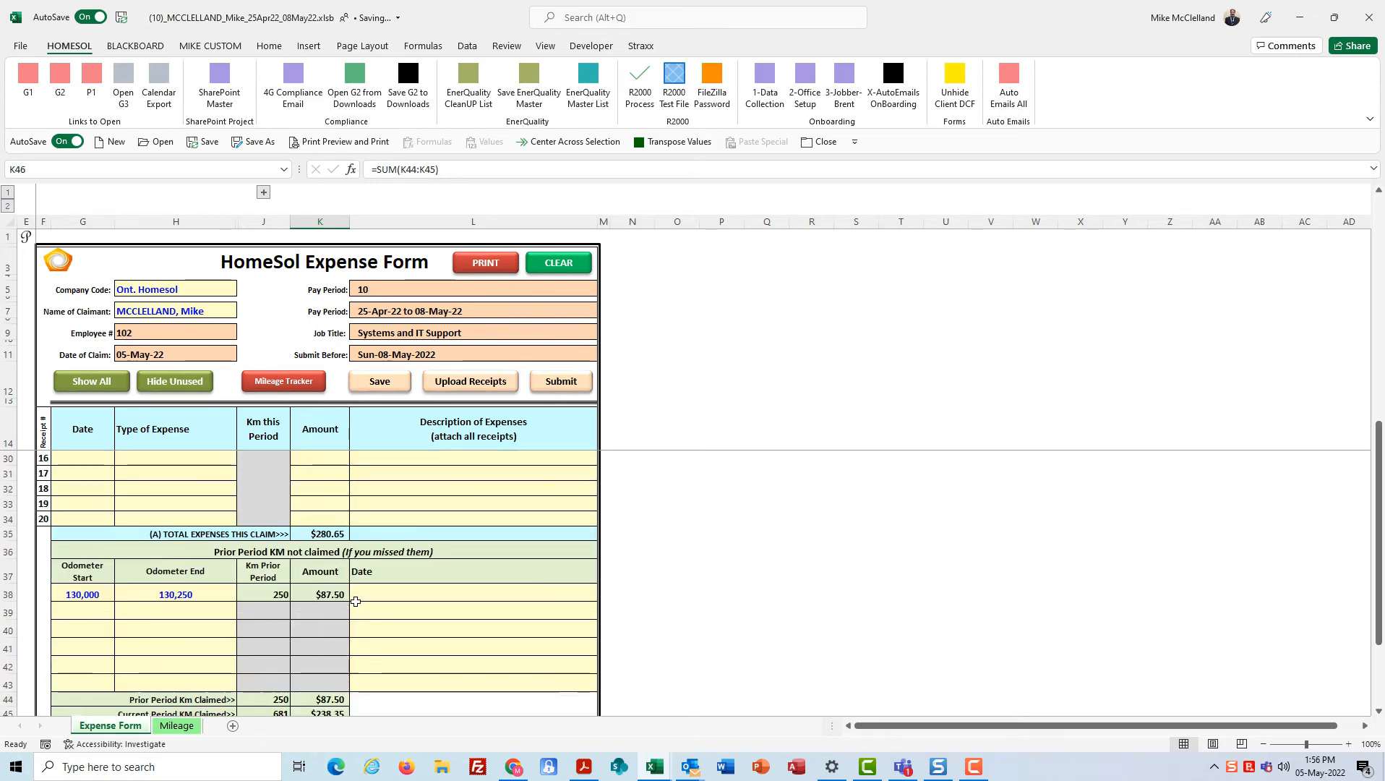
{"action": "left_click", "coordinate": [327, 536]}
{"action": "scroll", "coordinate": [326, 536], "scroll_direction": "up", "scroll_amount": 5}
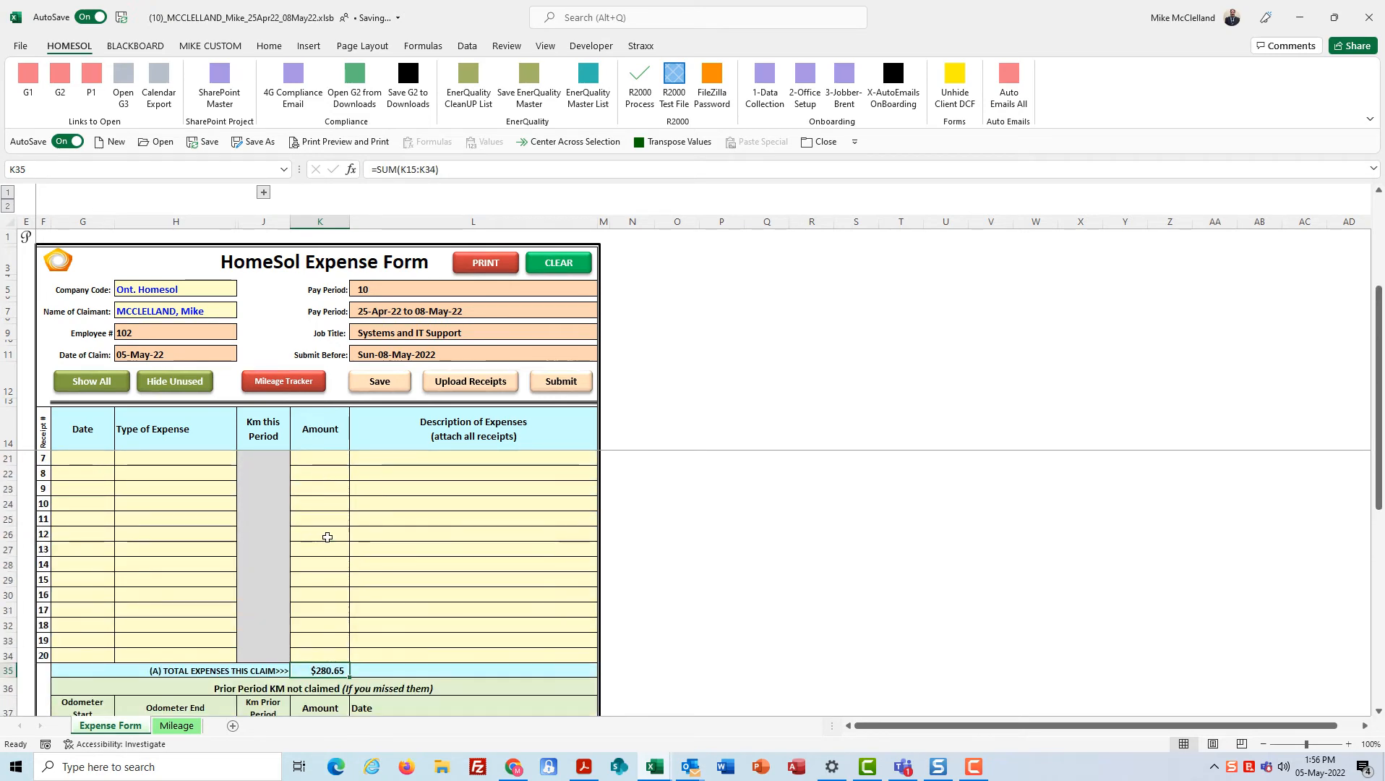
{"action": "scroll", "coordinate": [327, 536], "scroll_direction": "down", "scroll_amount": 7}
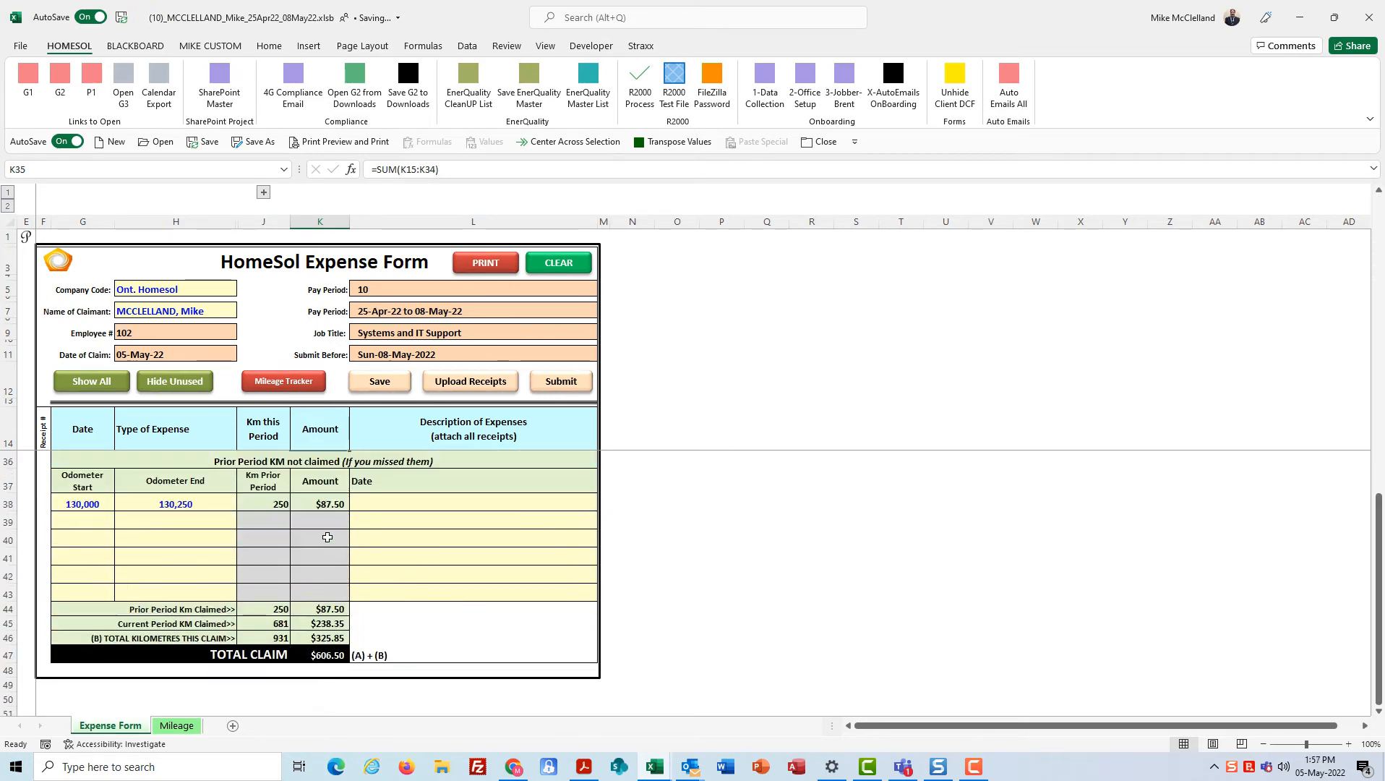
{"action": "scroll", "coordinate": [326, 536], "scroll_direction": "up", "scroll_amount": 2}
{"action": "scroll", "coordinate": [327, 536], "scroll_direction": "up", "scroll_amount": 5}
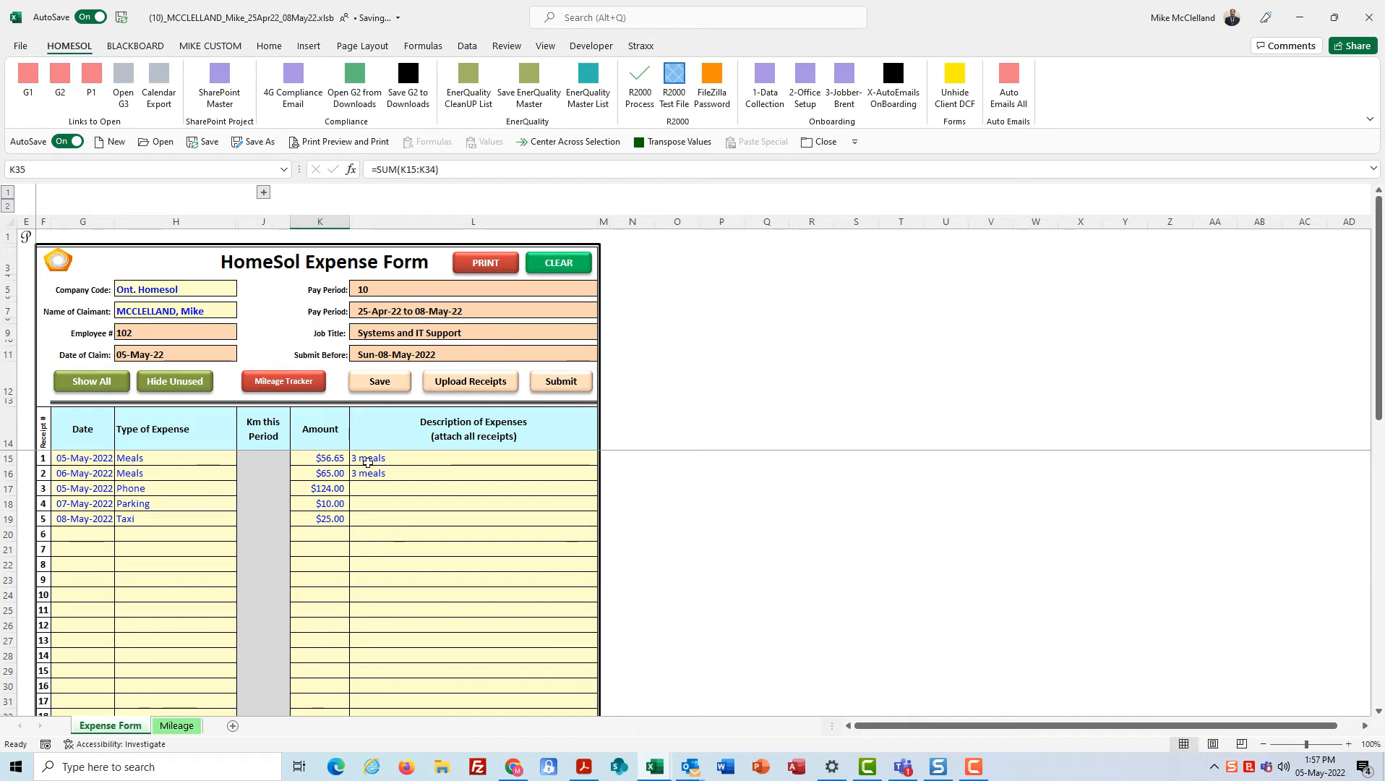
Step: Save the expense form and hide its unused rows
{"action": "left_click", "coordinate": [376, 391]}
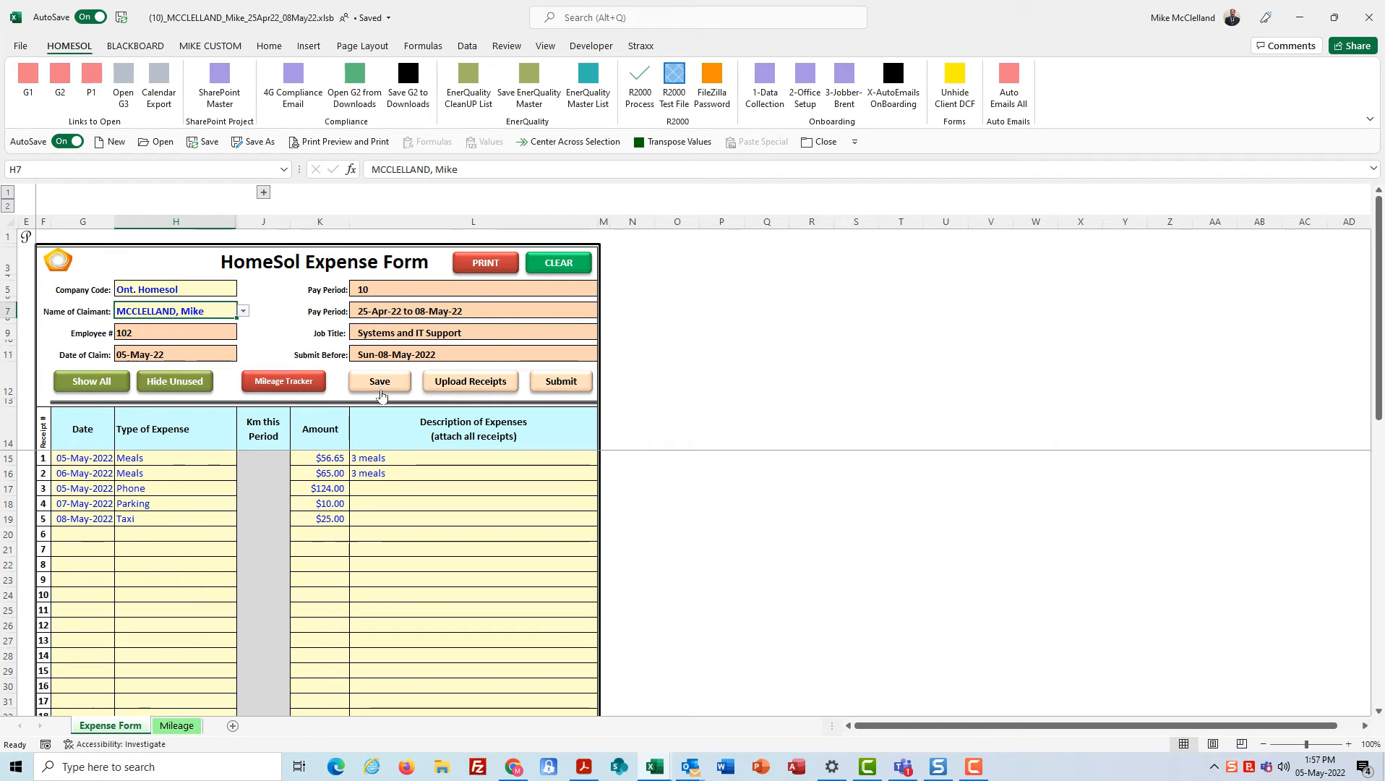
{"action": "left_click", "coordinate": [175, 384]}
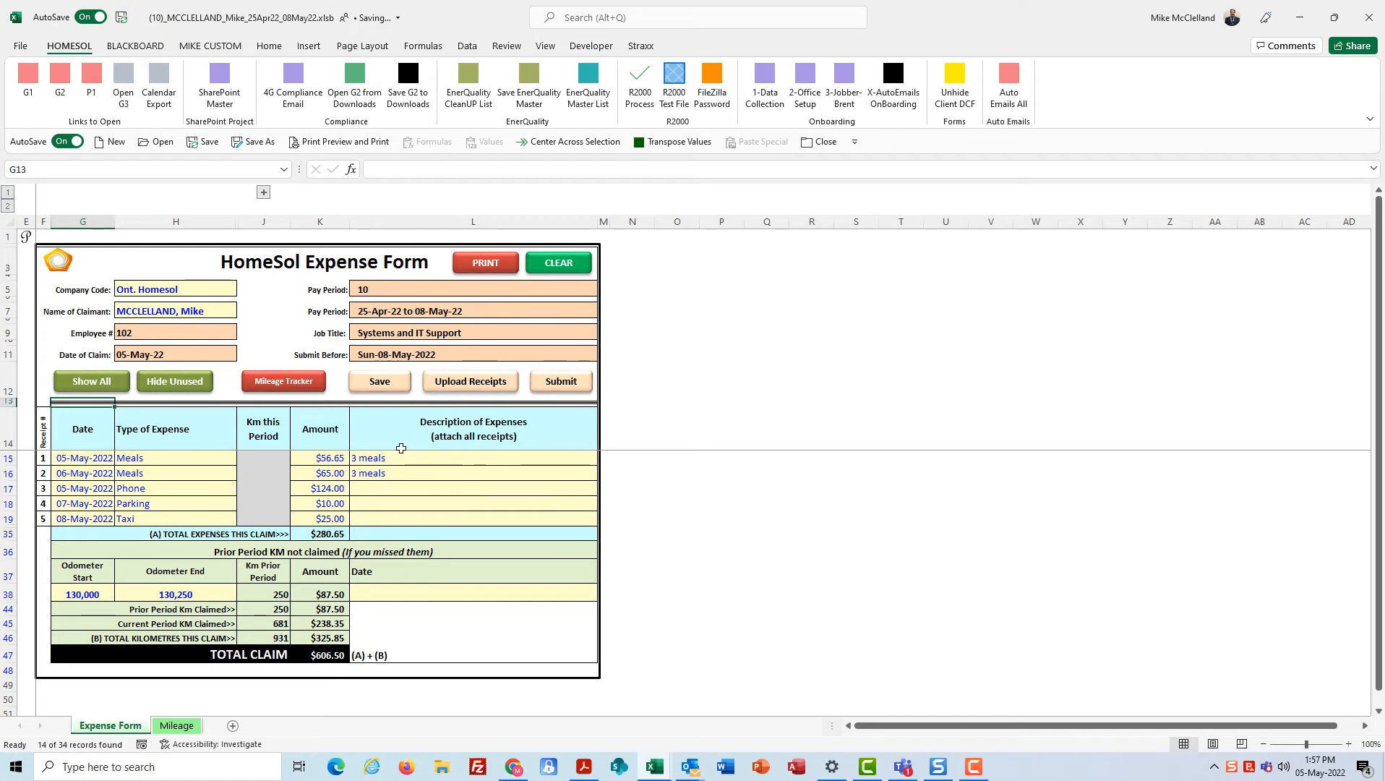
{"action": "left_click", "coordinate": [100, 384]}
{"action": "left_click", "coordinate": [151, 385]}
Step: Check the mileage tracker, return to the expense form, and inspect the Phone expense line and the Submit Before date
{"action": "left_click", "coordinate": [281, 384]}
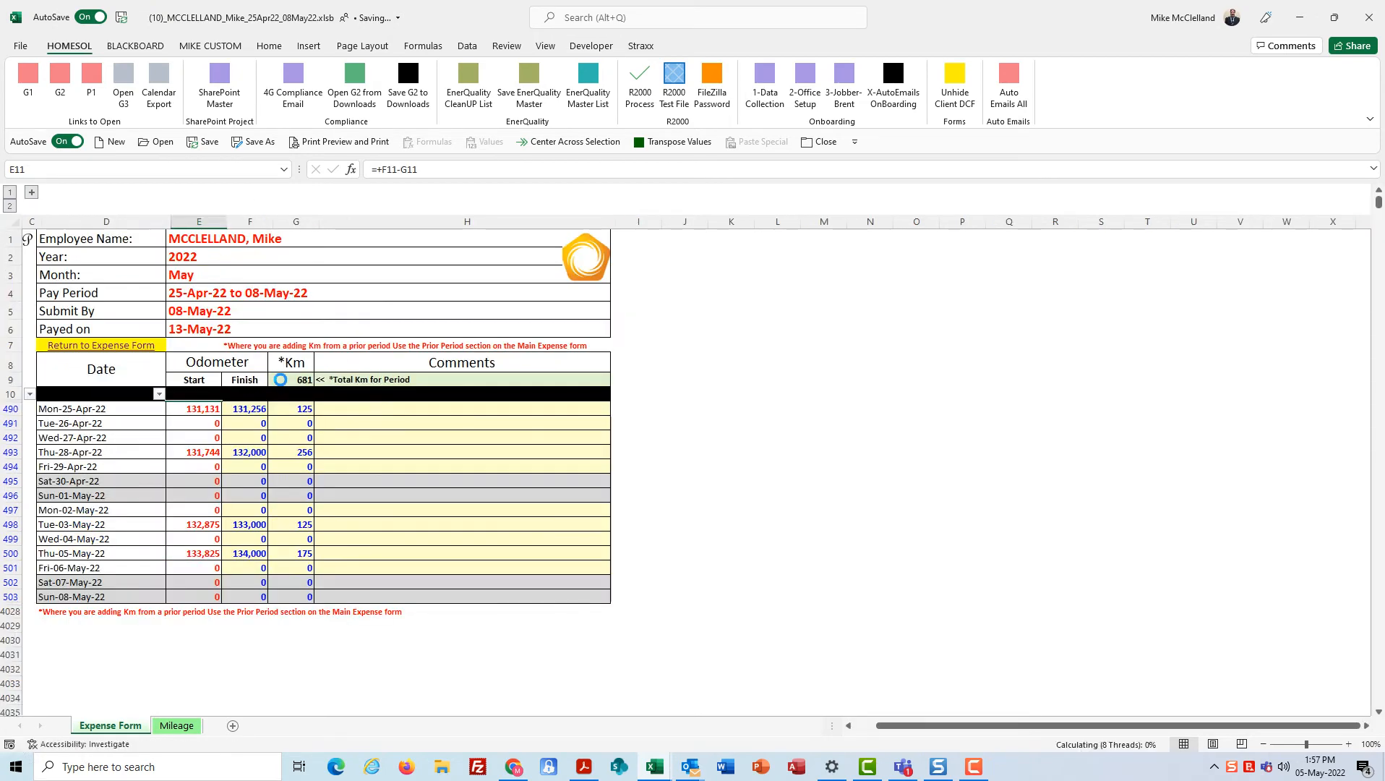
{"action": "left_click", "coordinate": [119, 350]}
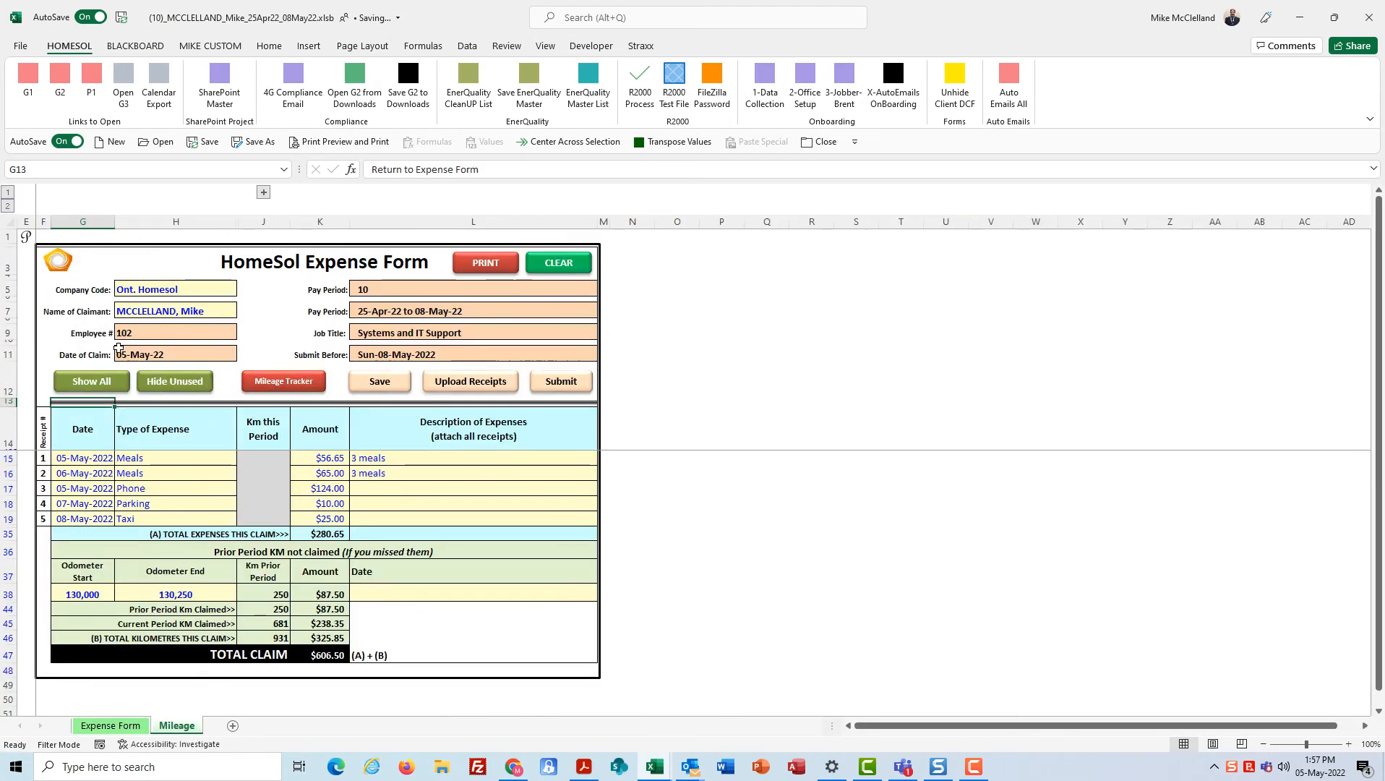
{"action": "left_click", "coordinate": [177, 725]}
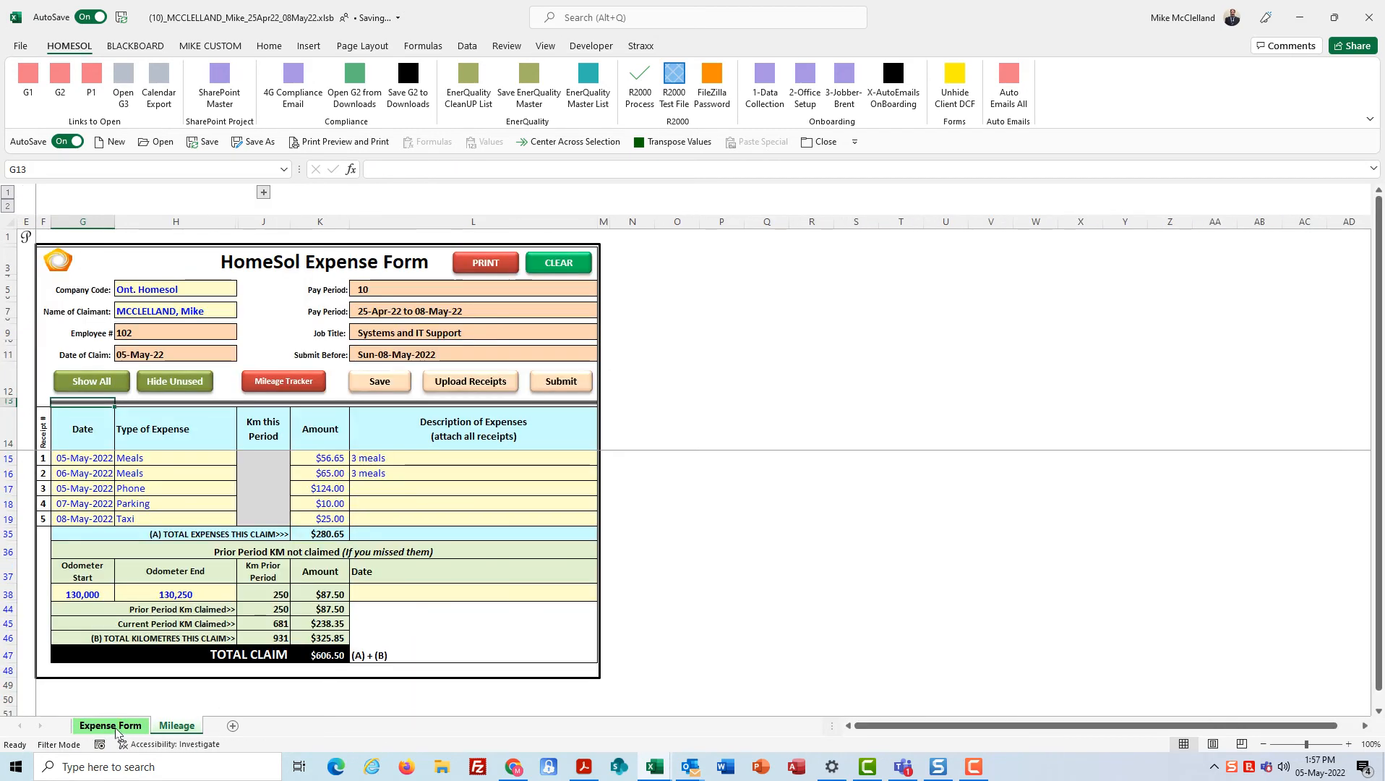
{"action": "left_click", "coordinate": [112, 725]}
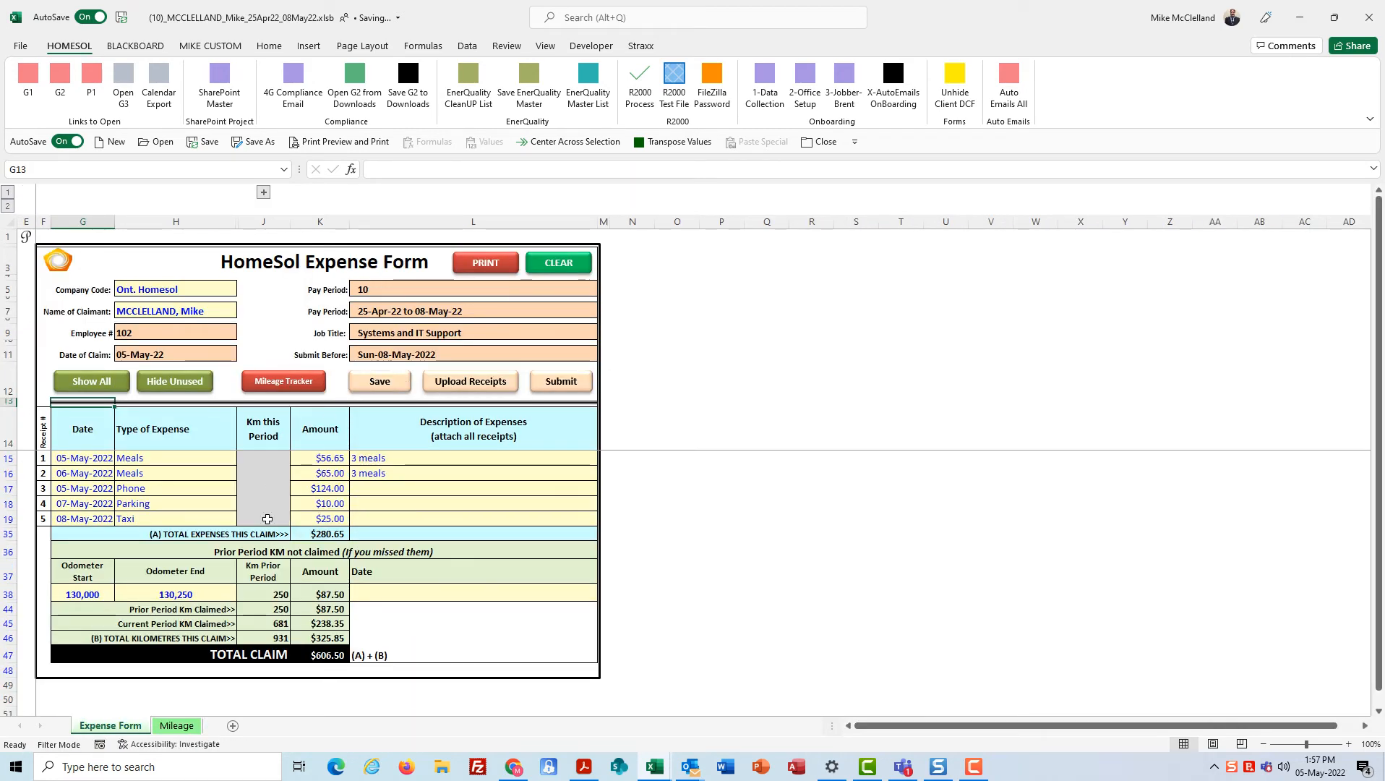
{"action": "left_click", "coordinate": [186, 488]}
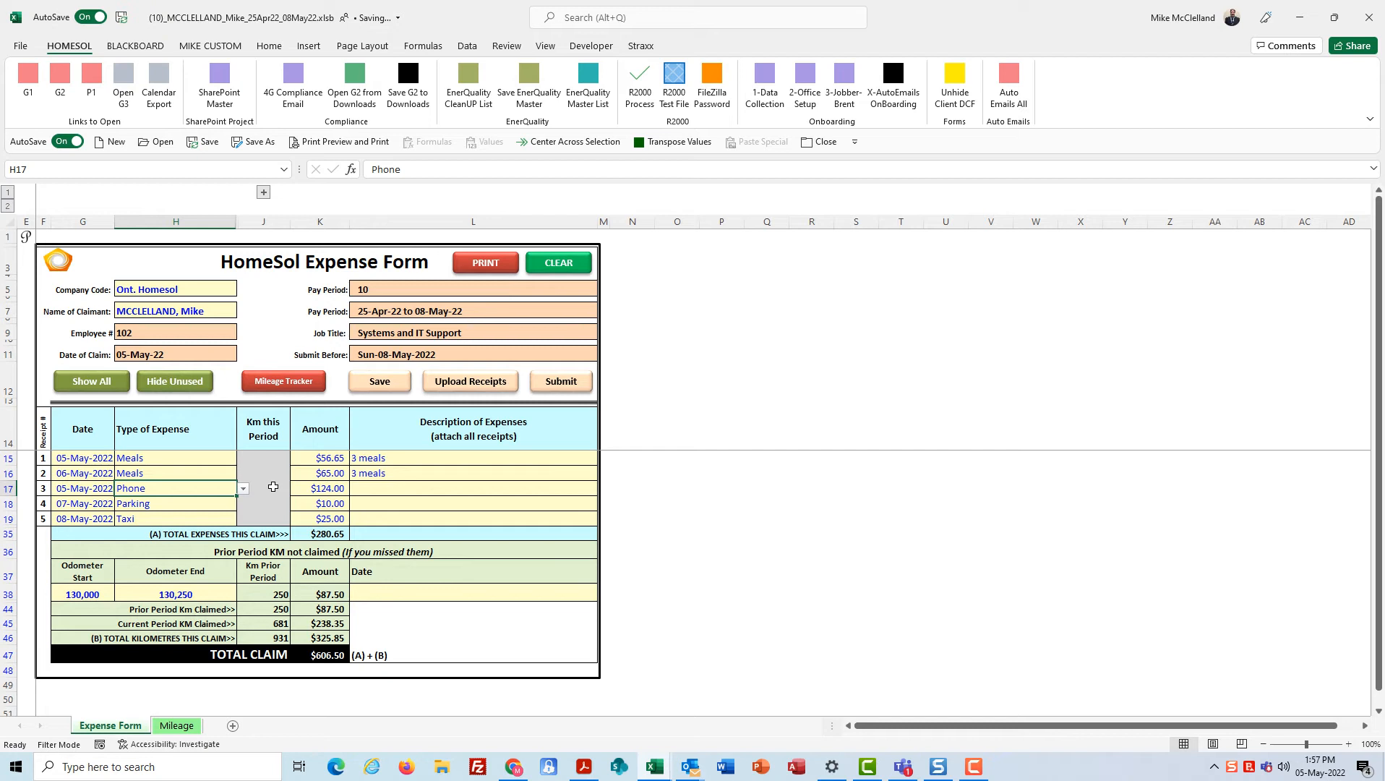
{"action": "left_click", "coordinate": [386, 355]}
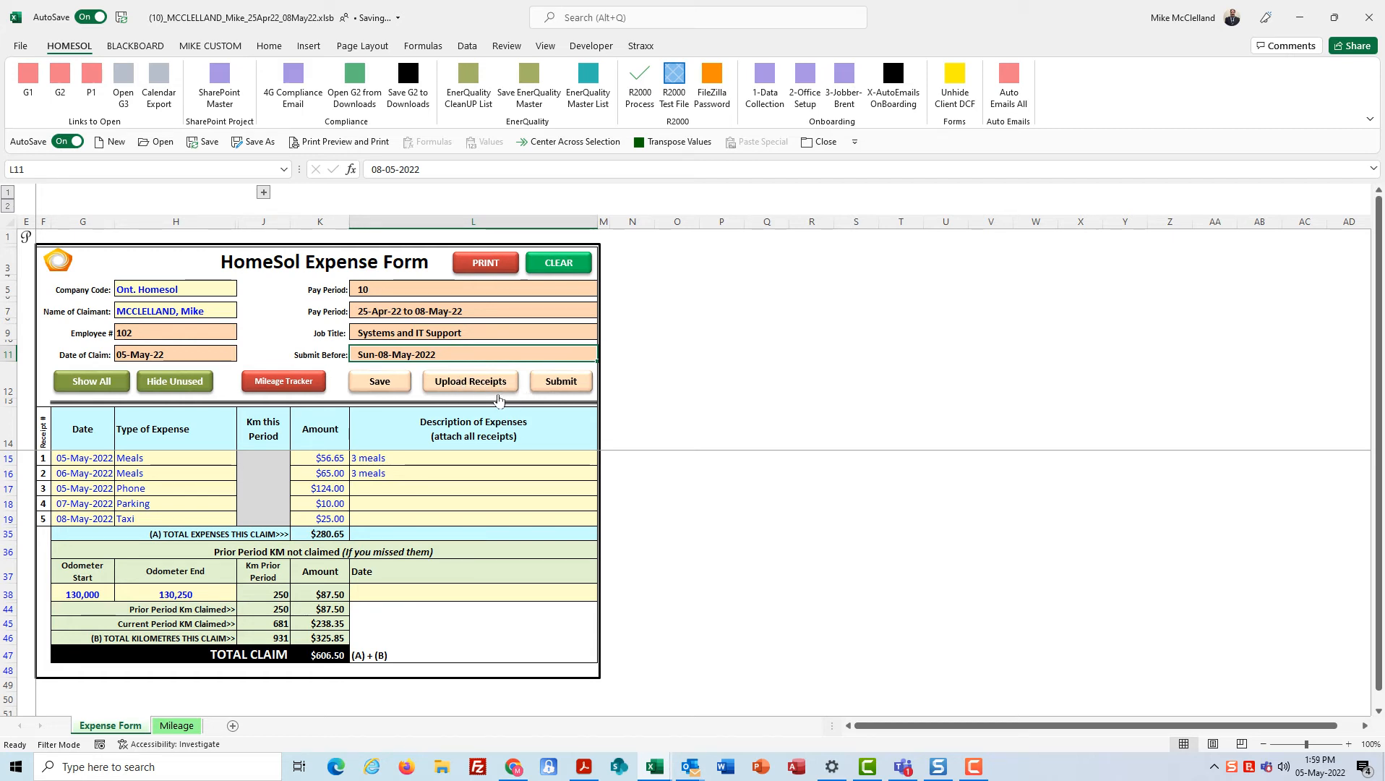
Step: Start the receipt upload, accept the naming and folder instructions, and bring the claimant's SharePoint folder into view
{"action": "left_click", "coordinate": [463, 383]}
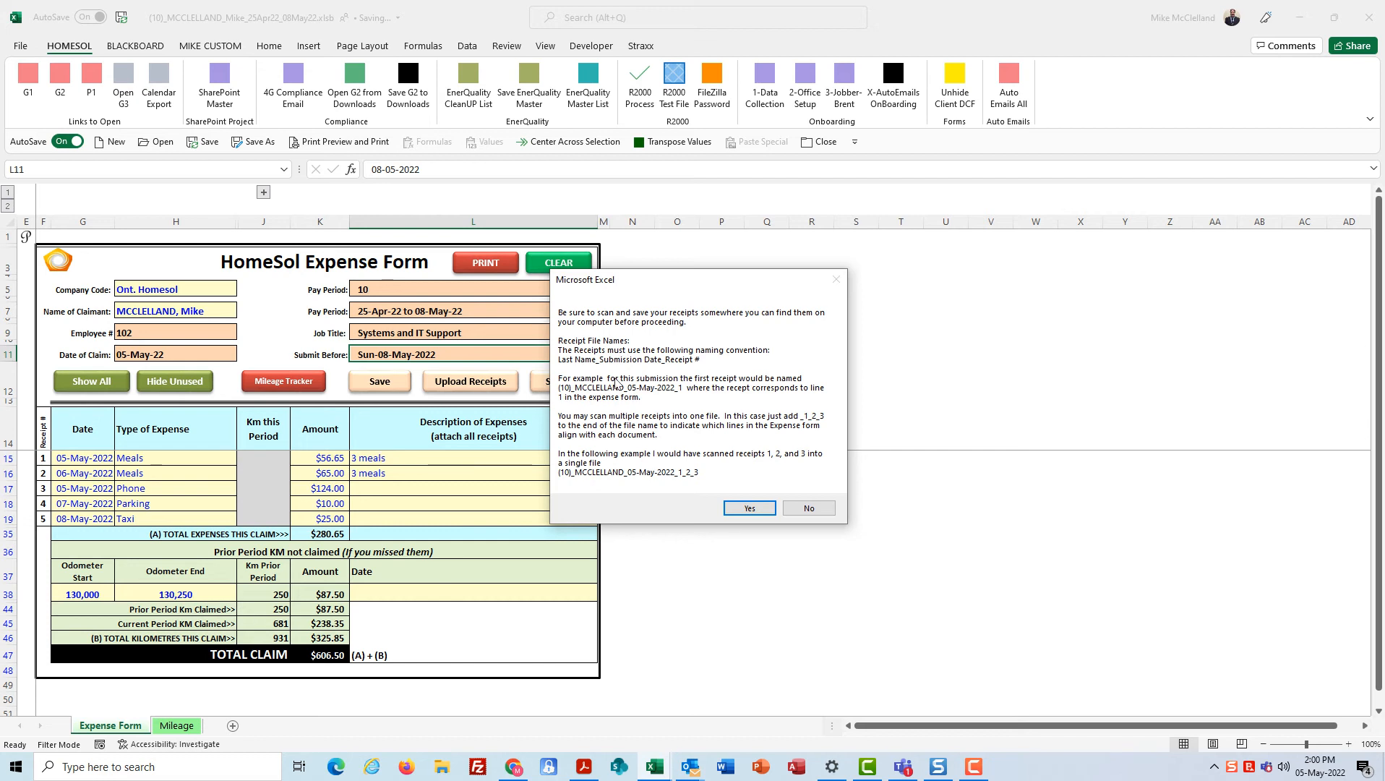
{"action": "left_click", "coordinate": [750, 509]}
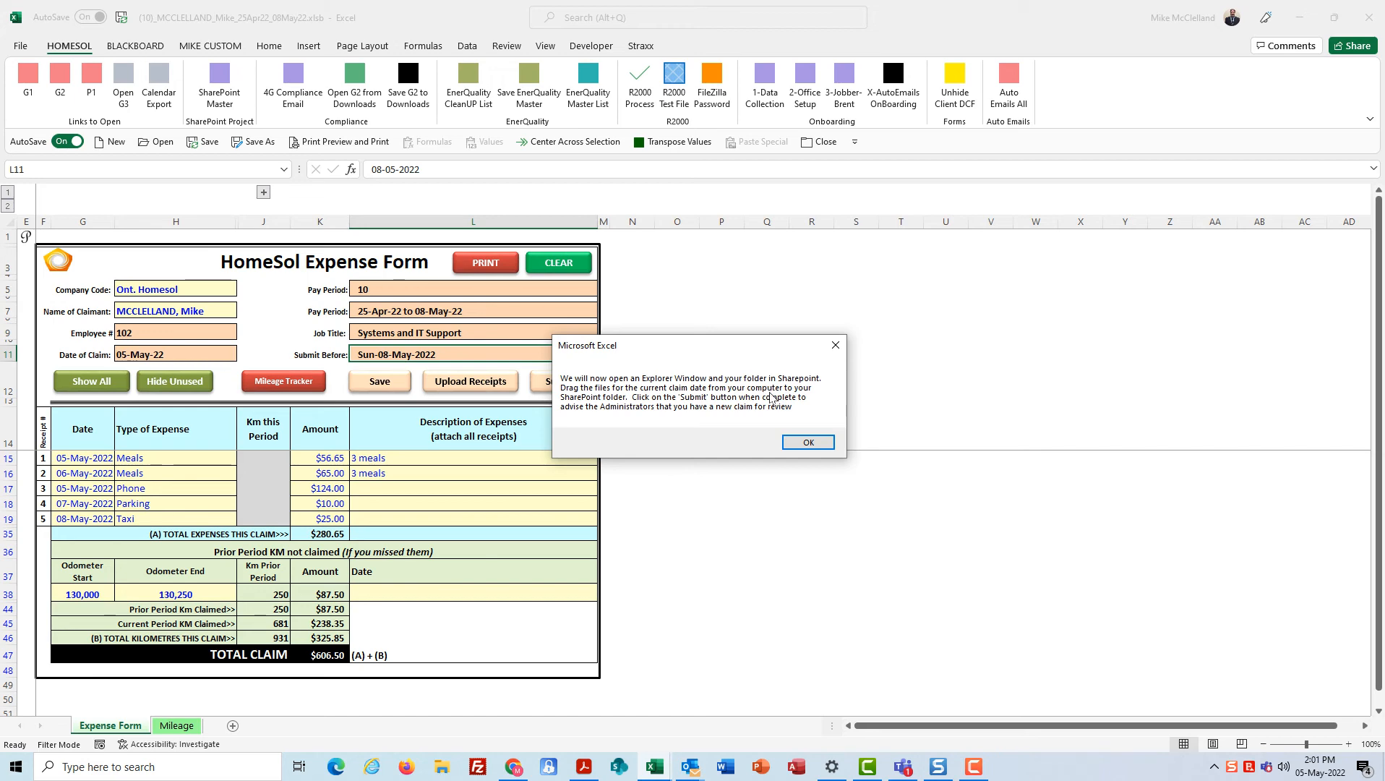
{"action": "left_click", "coordinate": [806, 443]}
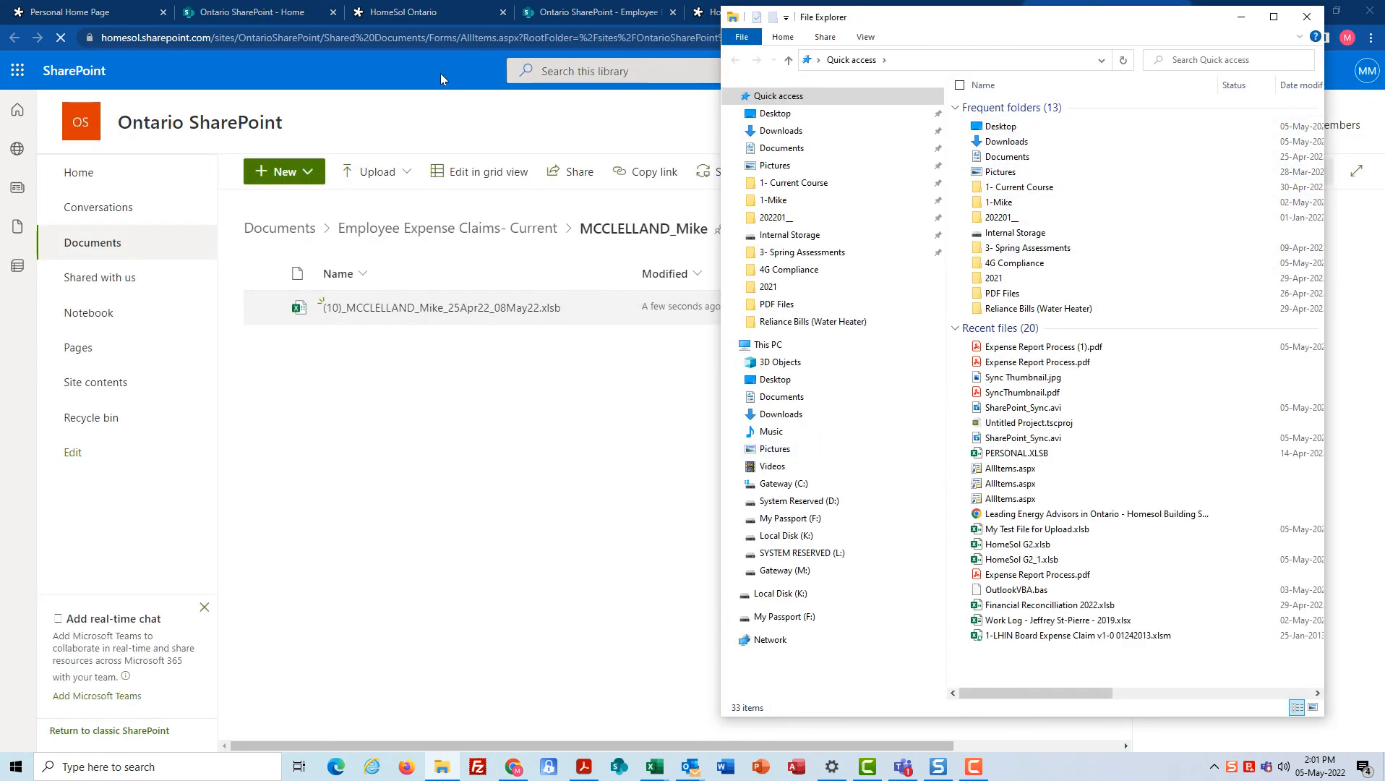
{"action": "left_click", "coordinate": [506, 378]}
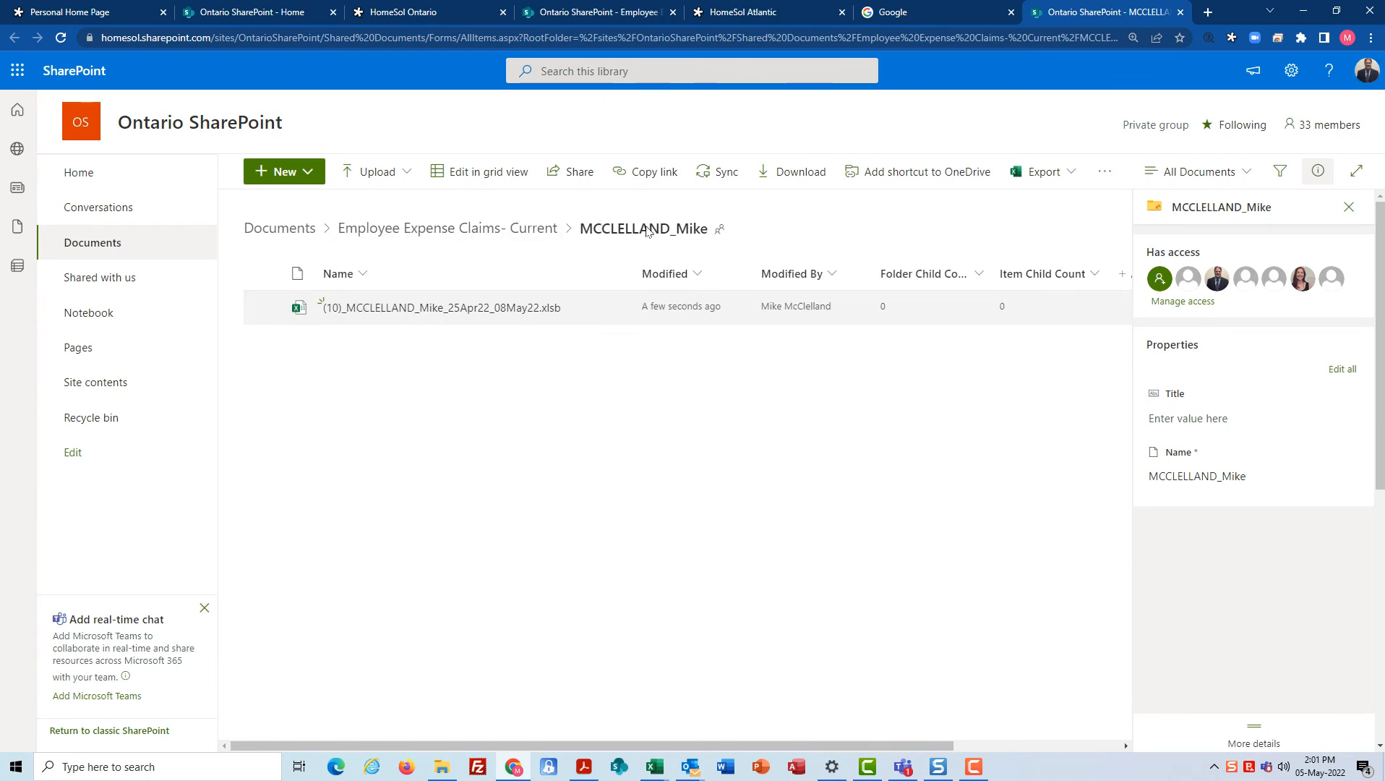
Step: Switch to File Explorer, open the 4G Compliance folder, and select the four Admin Assistant job description PDFs together
{"action": "left_click", "coordinate": [444, 768]}
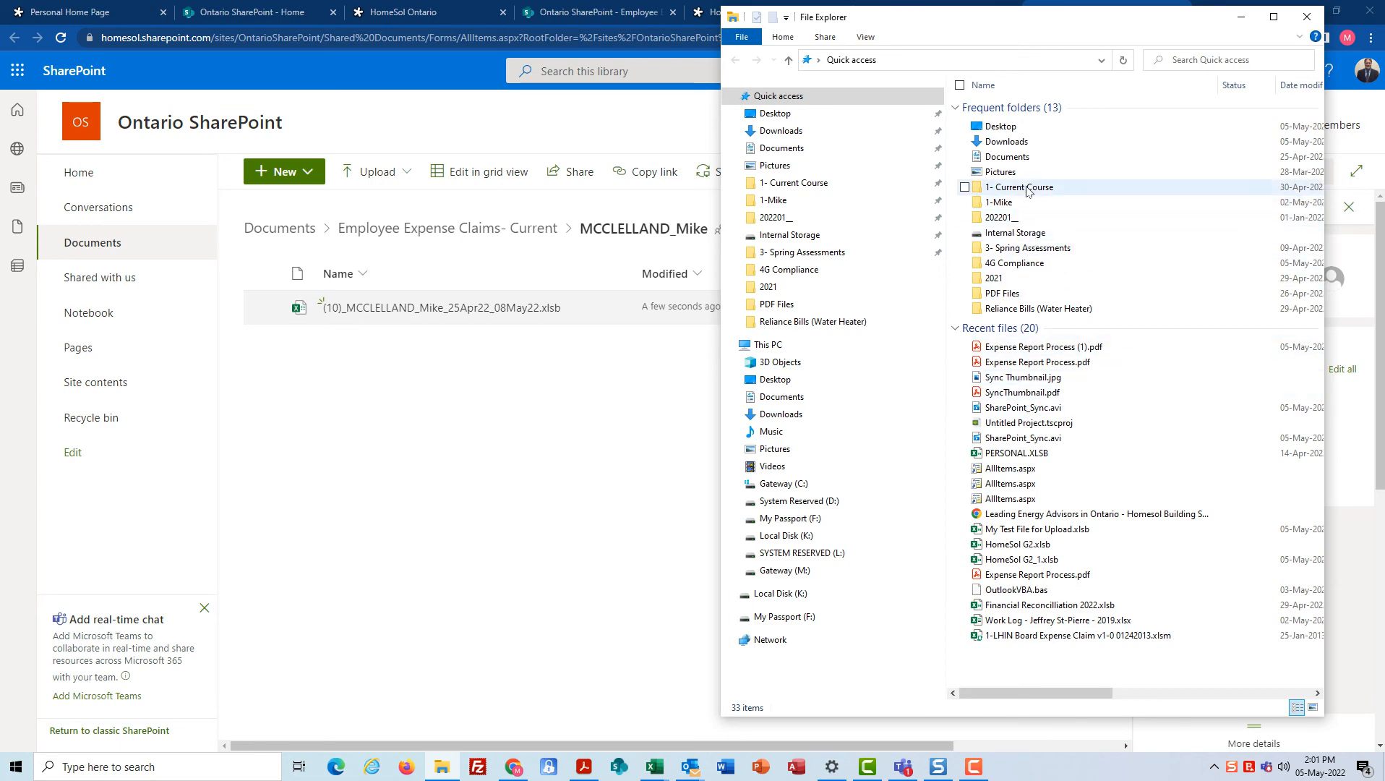
{"action": "left_click", "coordinate": [789, 269]}
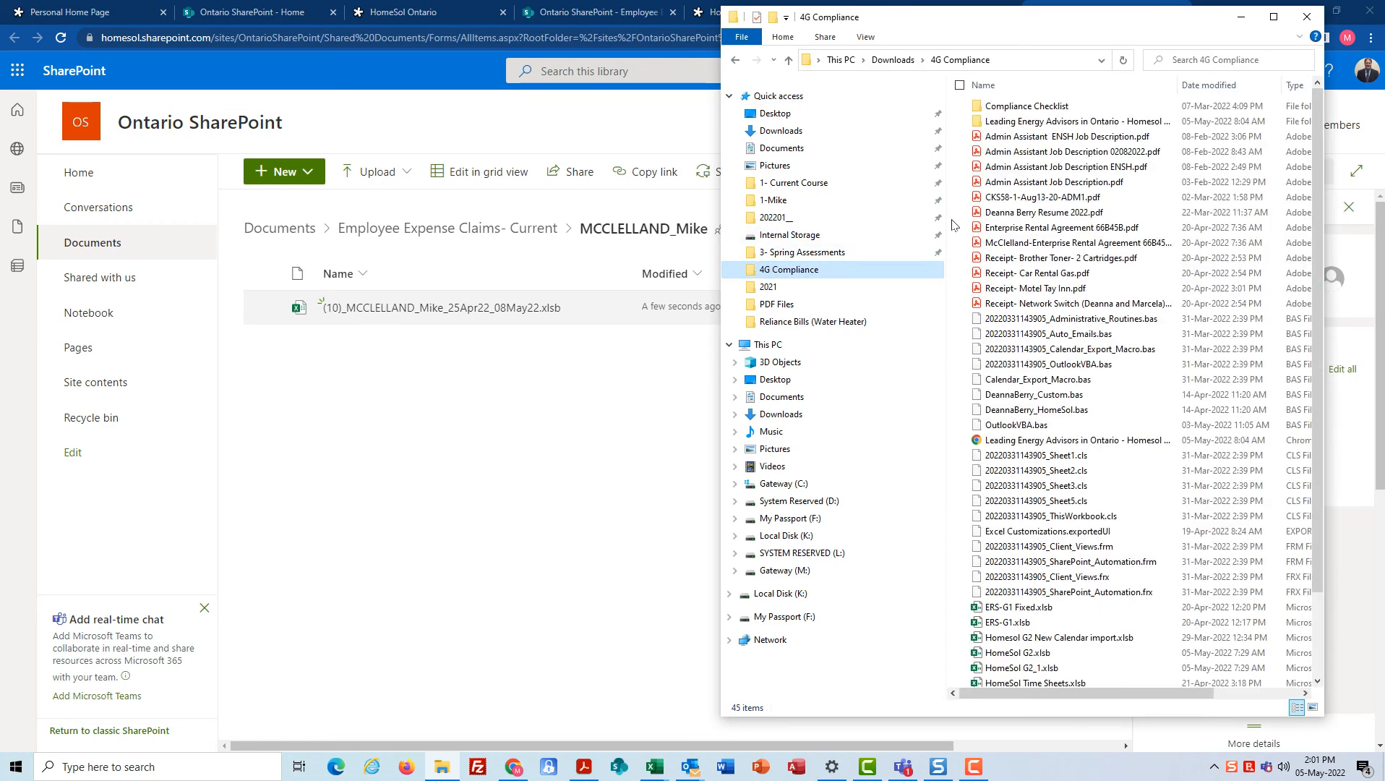
{"action": "left_click", "coordinate": [1052, 138]}
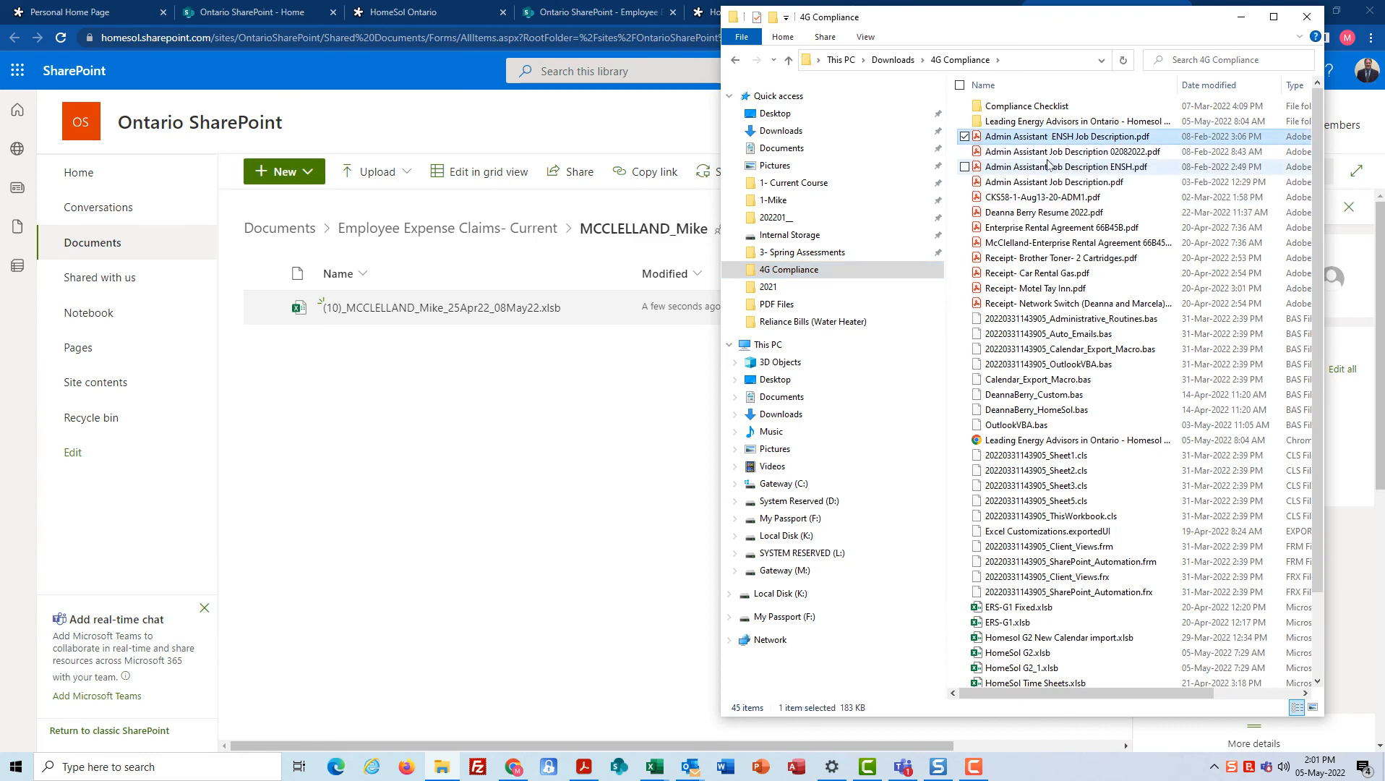
{"action": "left_click", "coordinate": [1041, 152], "text": "ctrl"}
{"action": "left_click", "coordinate": [1038, 168], "text": "ctrl"}
{"action": "left_click", "coordinate": [1033, 183], "text": "ctrl"}
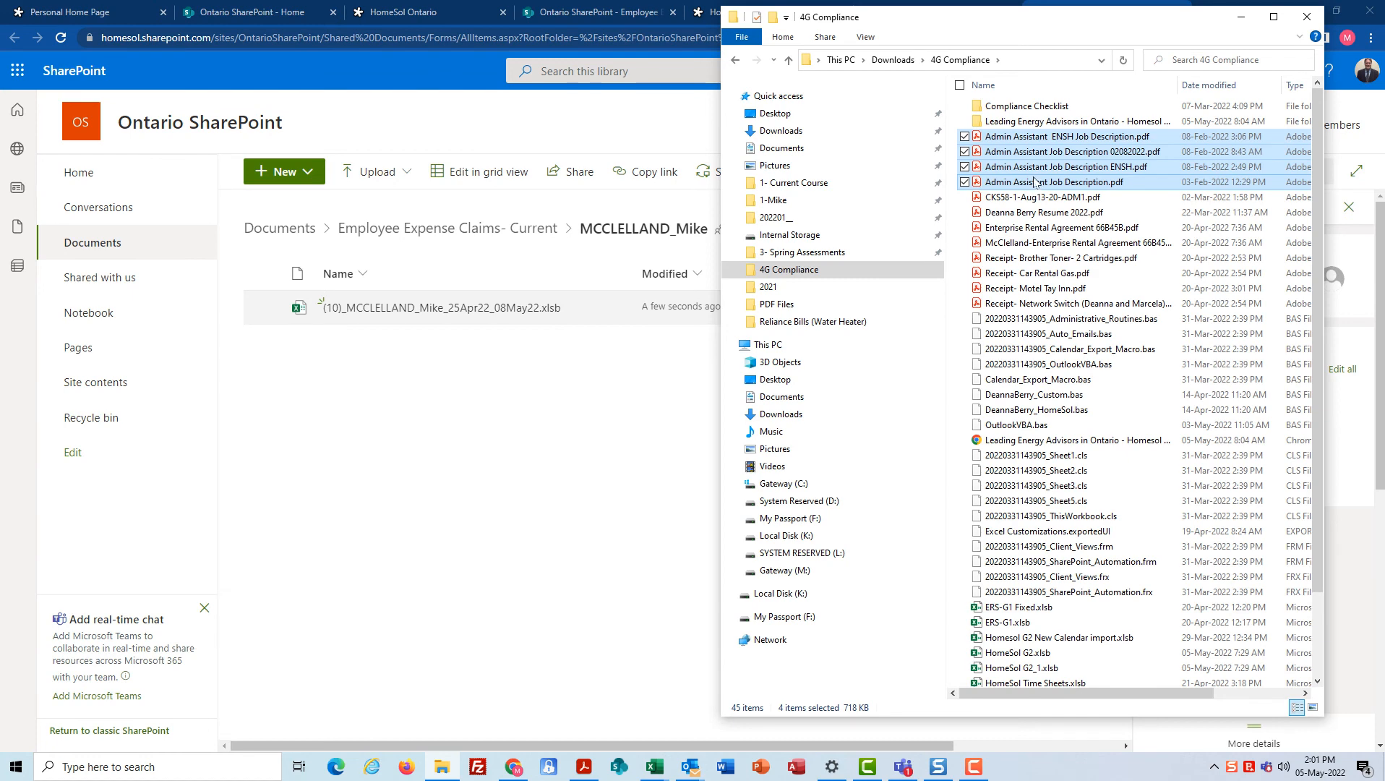
Step: Select the four Admin Assistant job description PDFs plus CKS58-1-Aug13-20-ADM1.pdf and upload them to the claimant's SharePoint folder
{"action": "left_click", "coordinate": [1054, 136]}
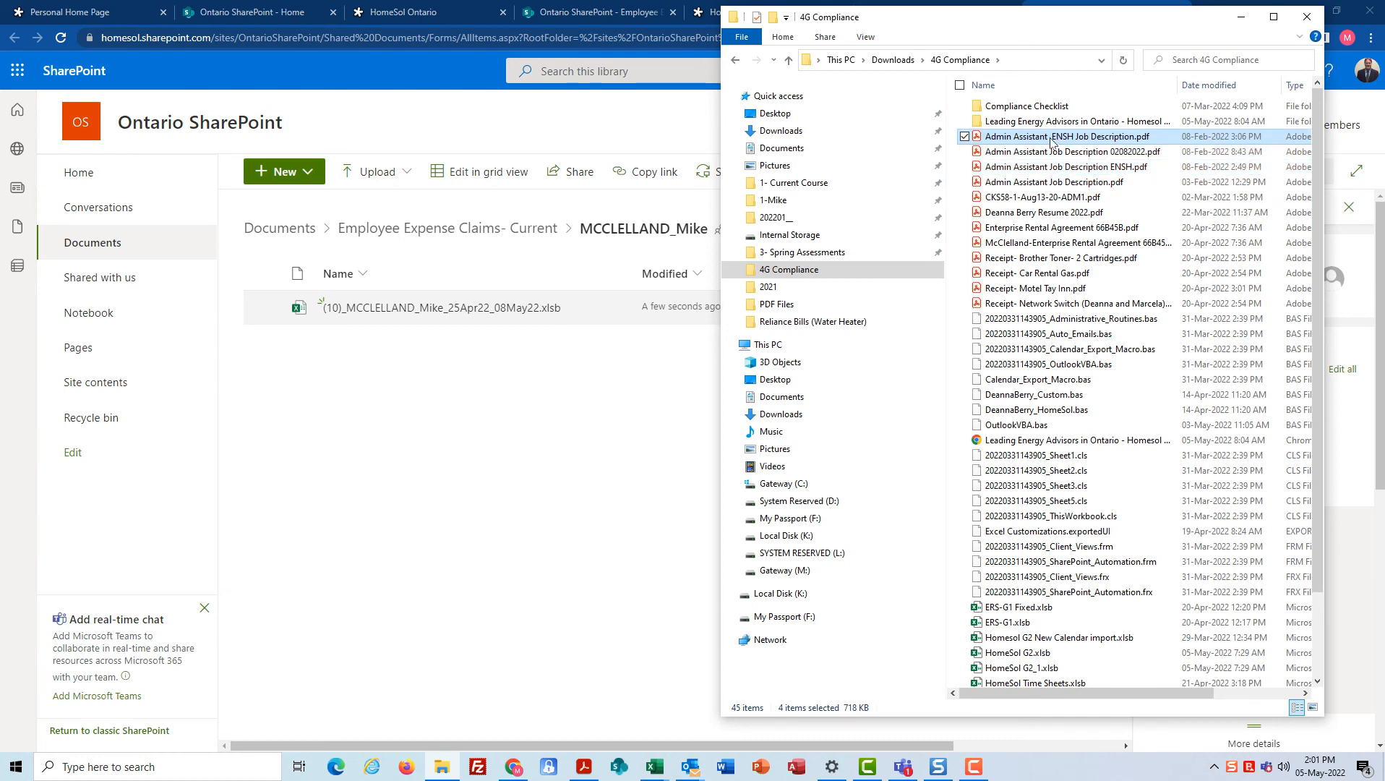
{"action": "left_click", "coordinate": [965, 151]}
{"action": "left_click", "coordinate": [965, 167]}
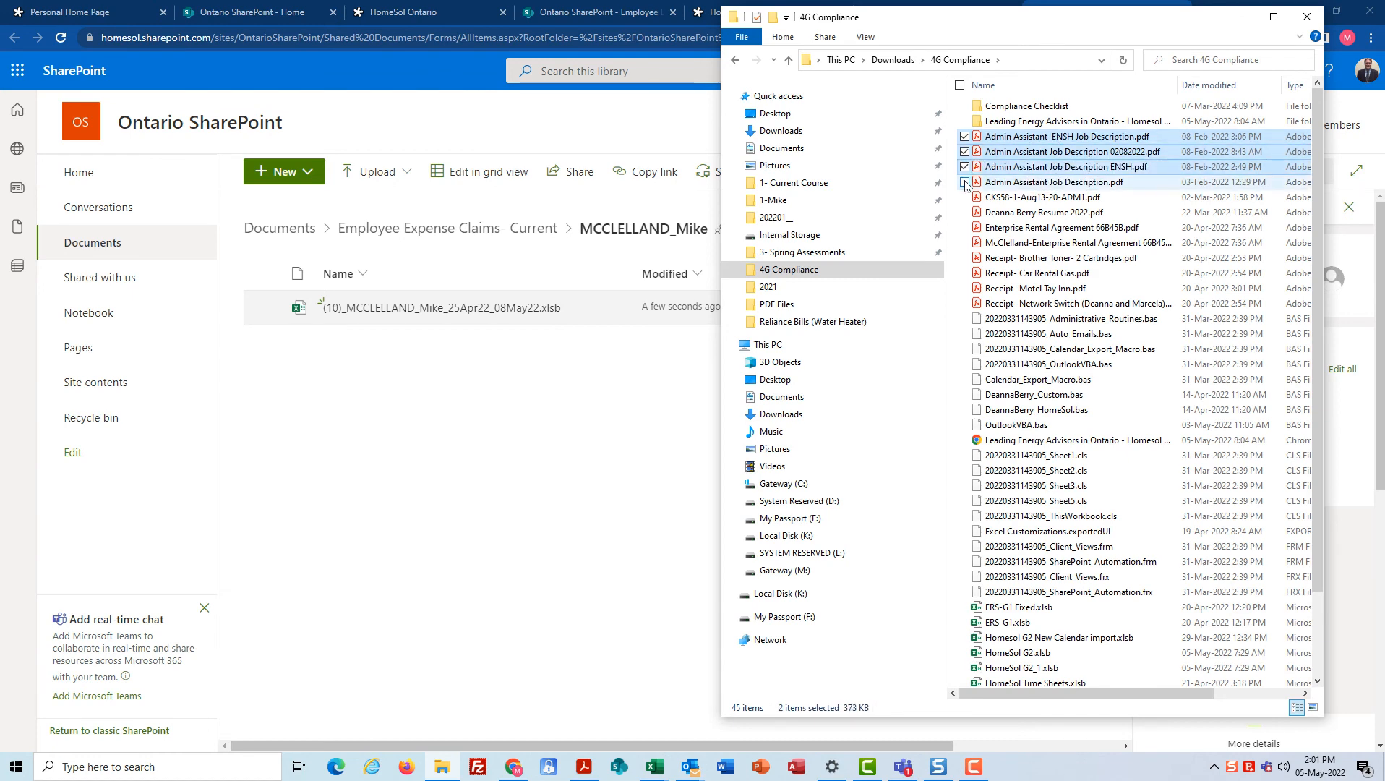
{"action": "left_click", "coordinate": [965, 181]}
{"action": "left_click", "coordinate": [965, 197]}
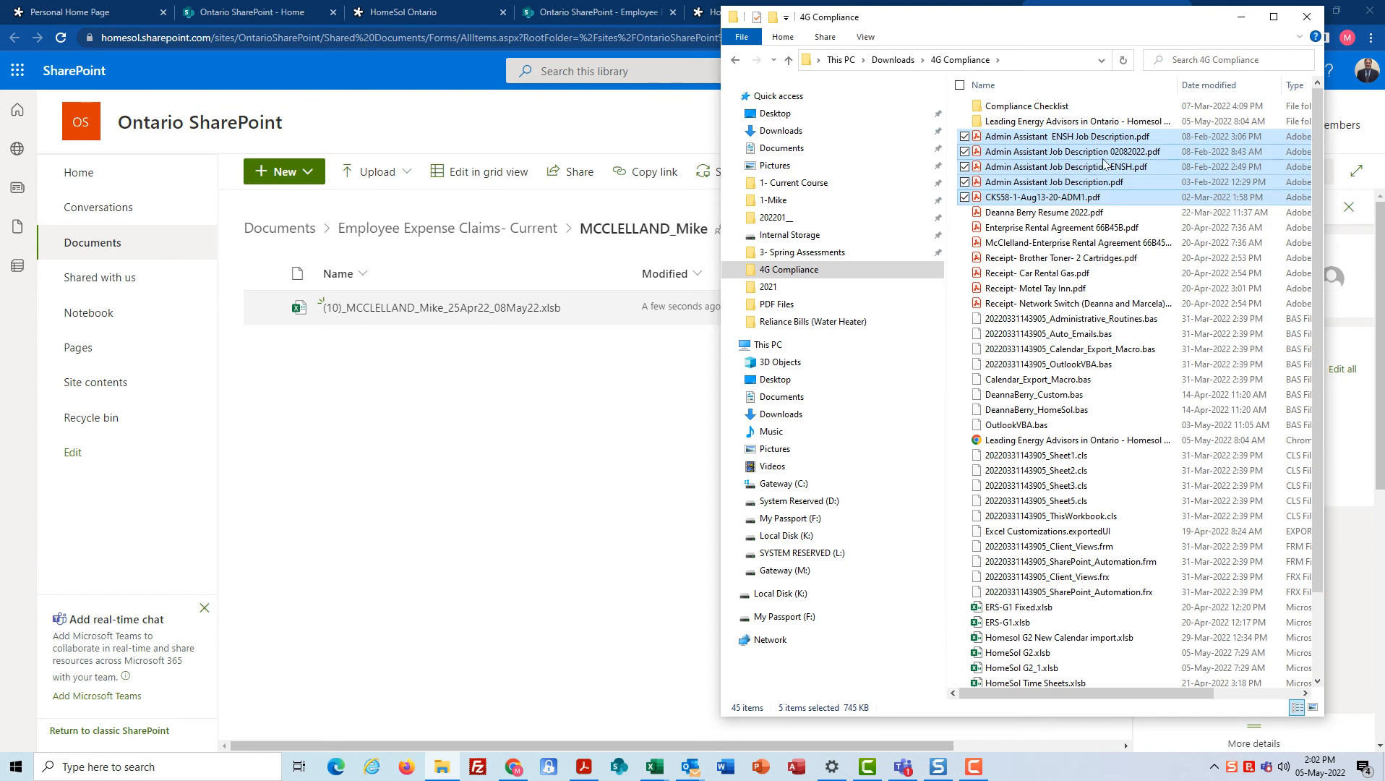
{"action": "left_click_drag", "start_coordinate": [1104, 163], "coordinate": [409, 532]}
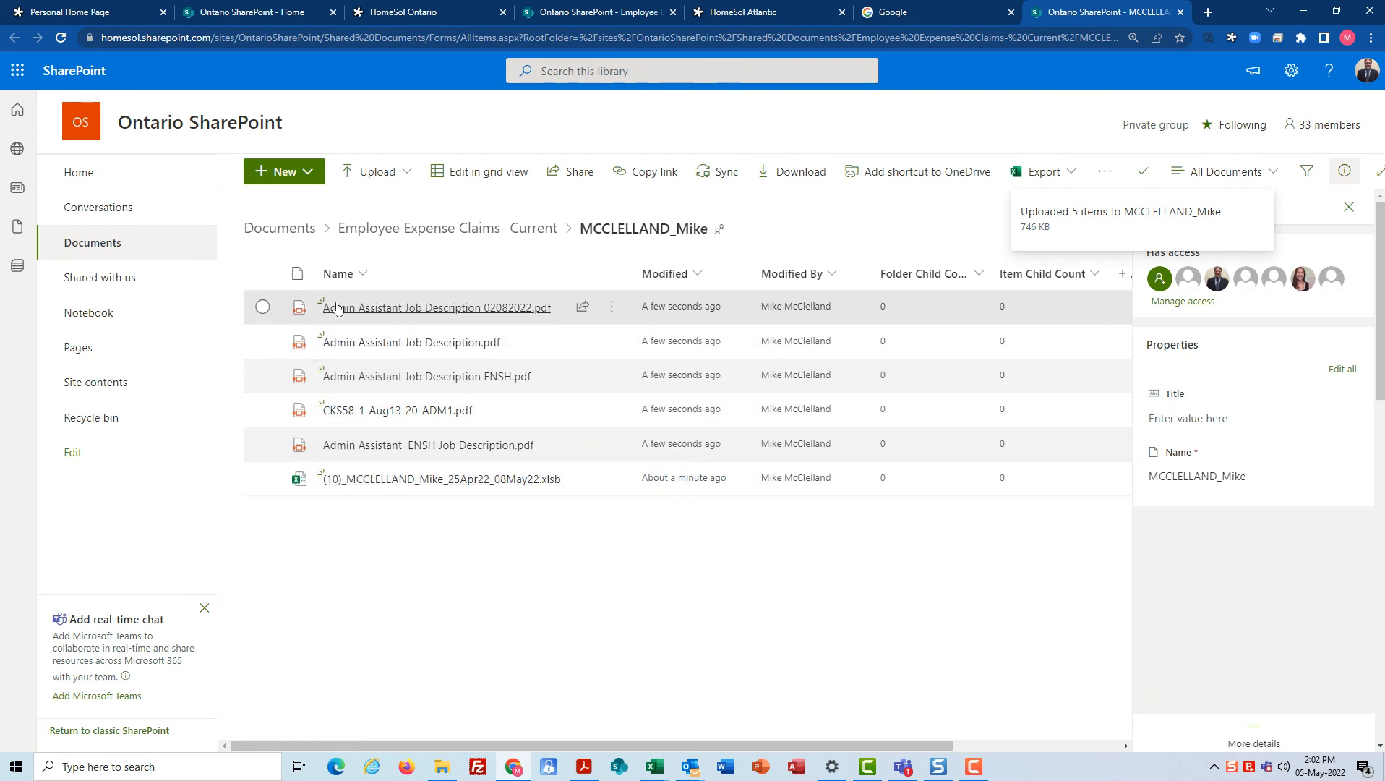
Step: Delete the five uploaded PDFs from the claimant's SharePoint folder, keeping only the expense workbook
{"action": "mouse_move", "coordinate": [337, 309]}
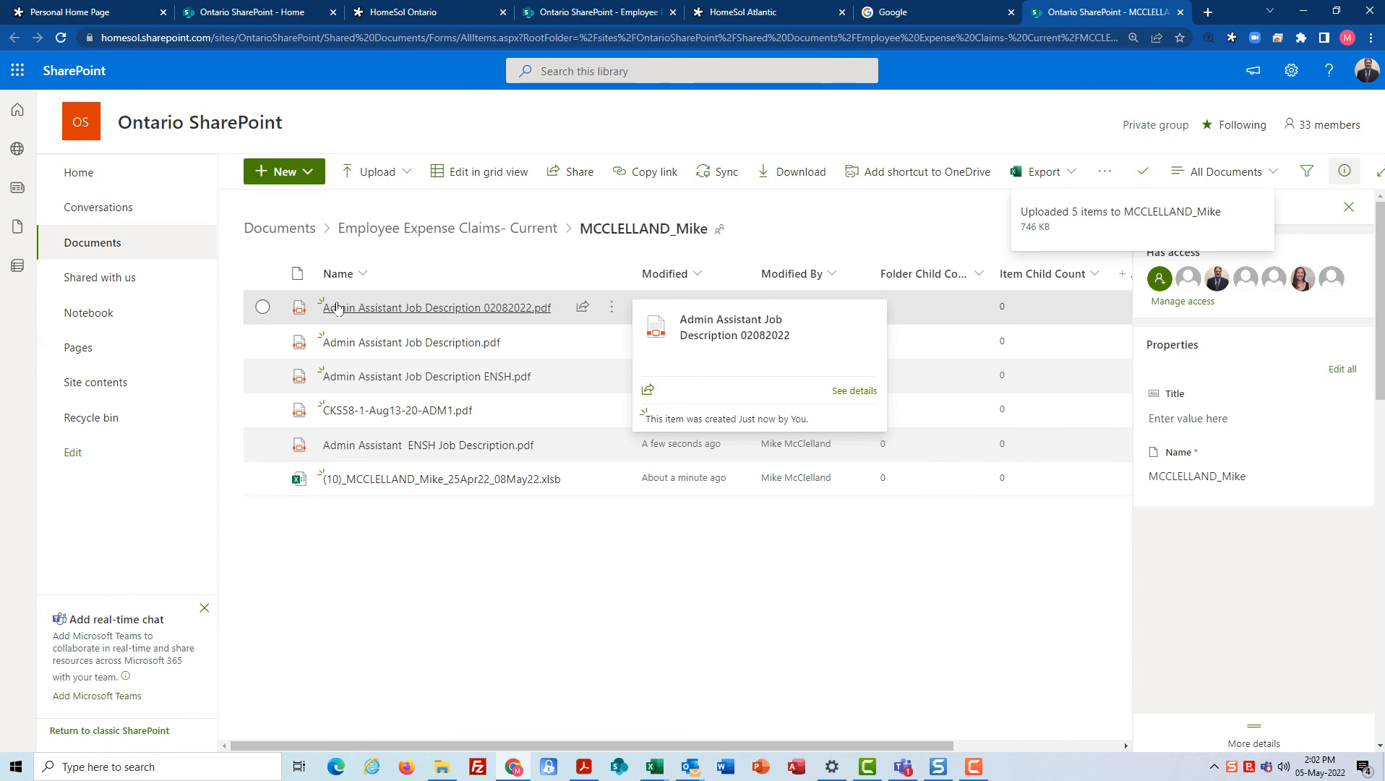
{"action": "left_click", "coordinate": [263, 307]}
{"action": "left_click", "coordinate": [262, 342]}
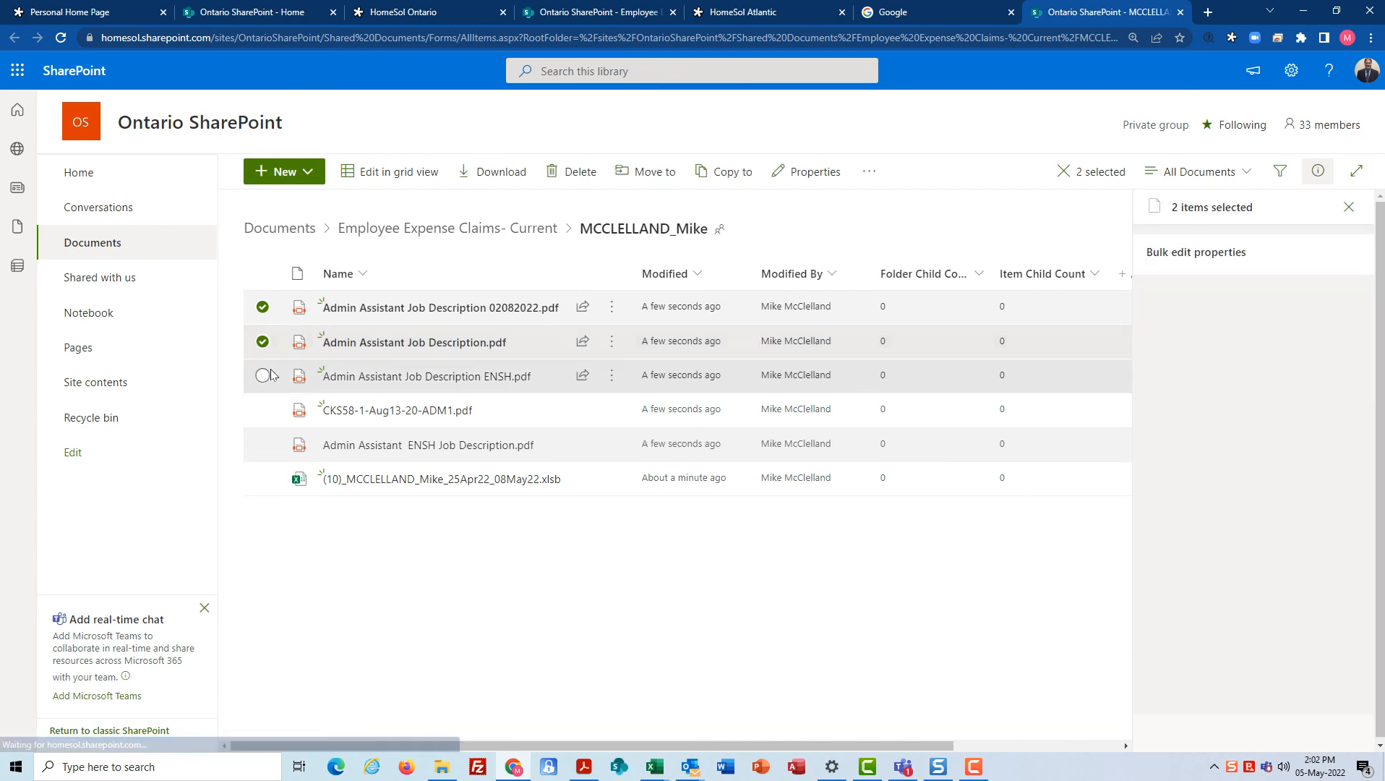
{"action": "left_click", "coordinate": [262, 375]}
{"action": "left_click", "coordinate": [263, 409]}
{"action": "left_click", "coordinate": [262, 444]}
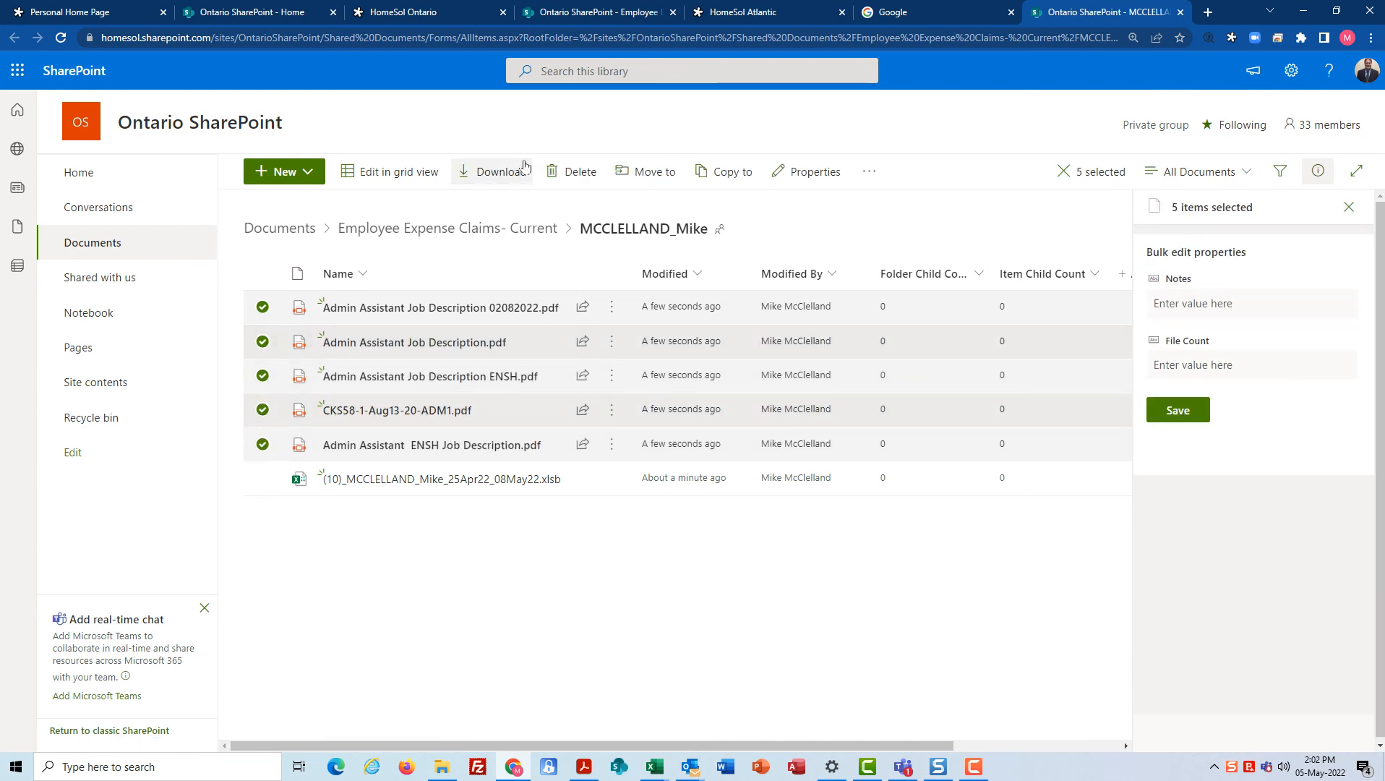
{"action": "left_click", "coordinate": [599, 174]}
{"action": "left_click", "coordinate": [737, 462]}
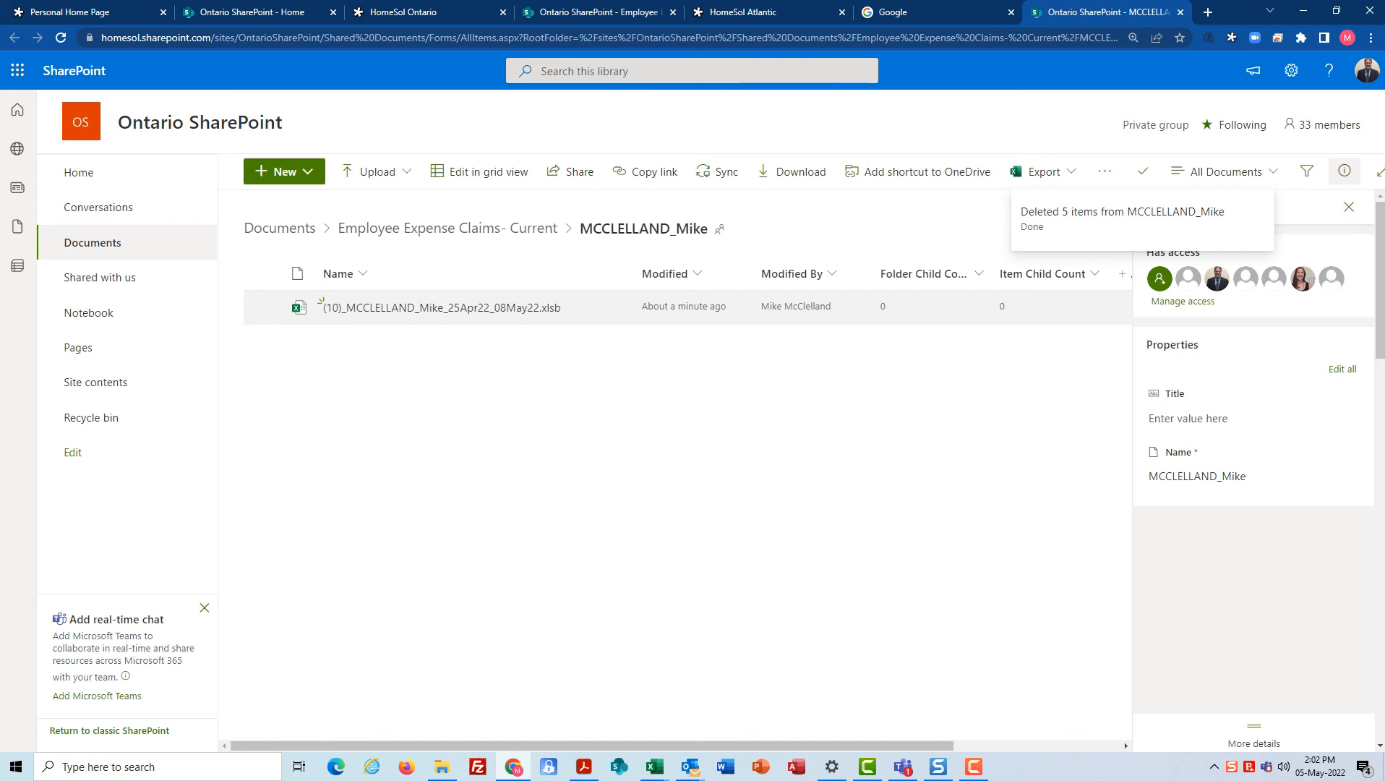
Step: Switch back to the expense form in Excel and close the 4G Compliance folder window
{"action": "left_click", "coordinate": [1304, 11]}
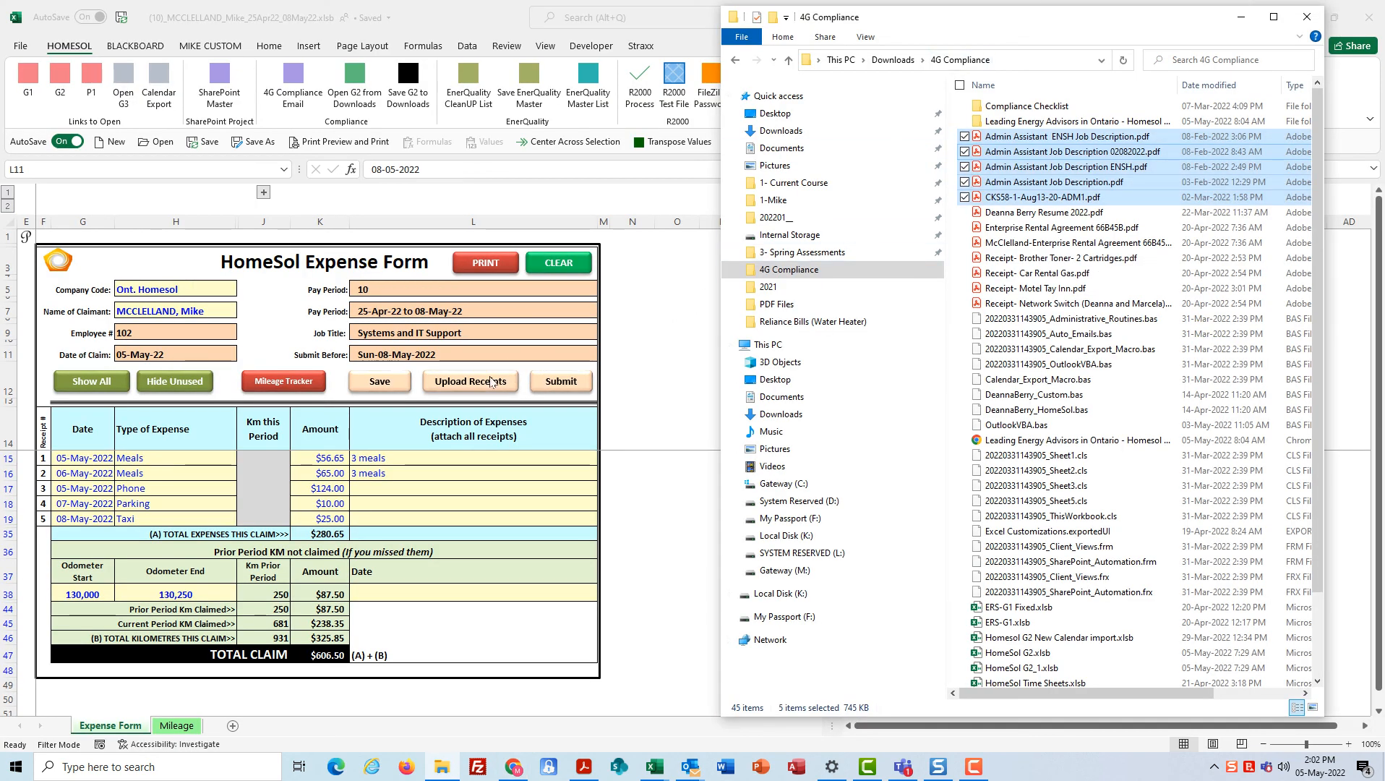
{"action": "left_click", "coordinate": [1308, 17]}
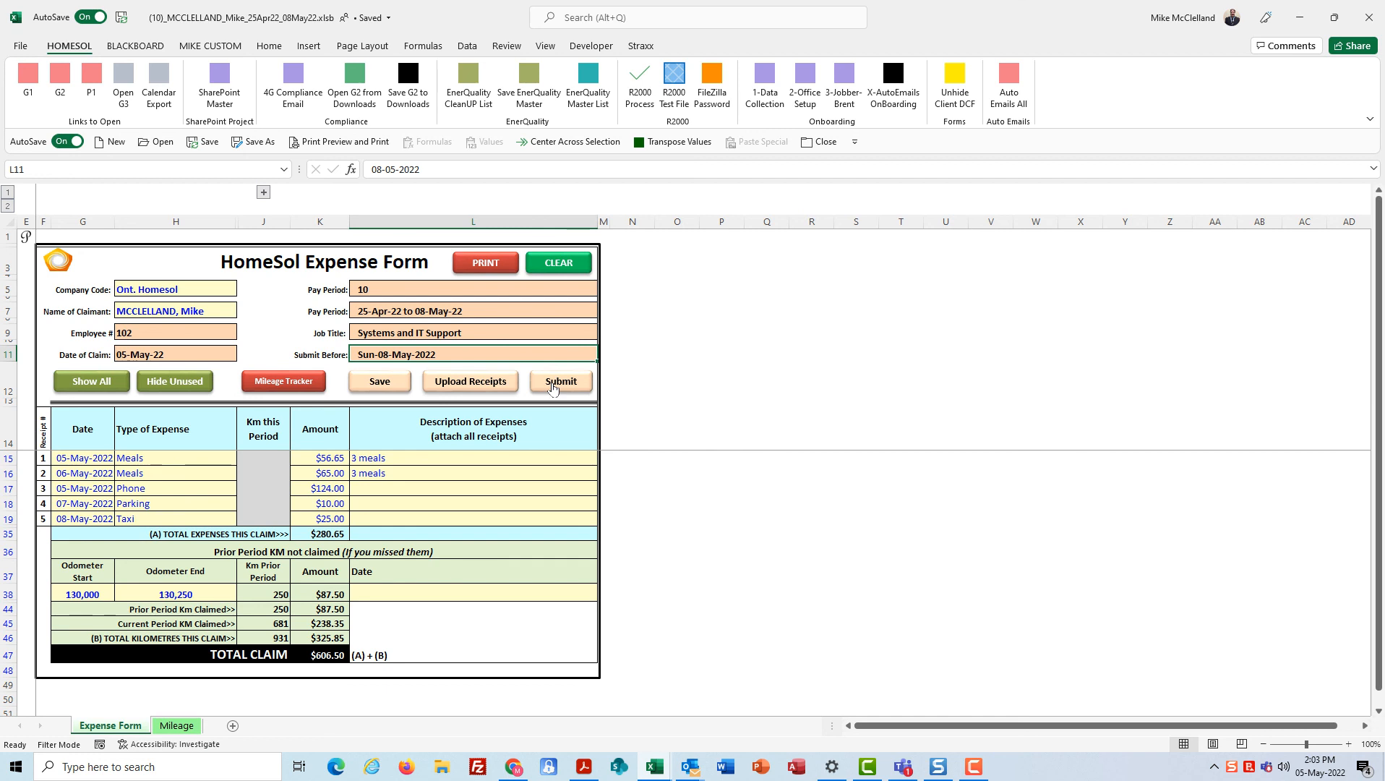
{"action": "left_click", "coordinate": [553, 388]}
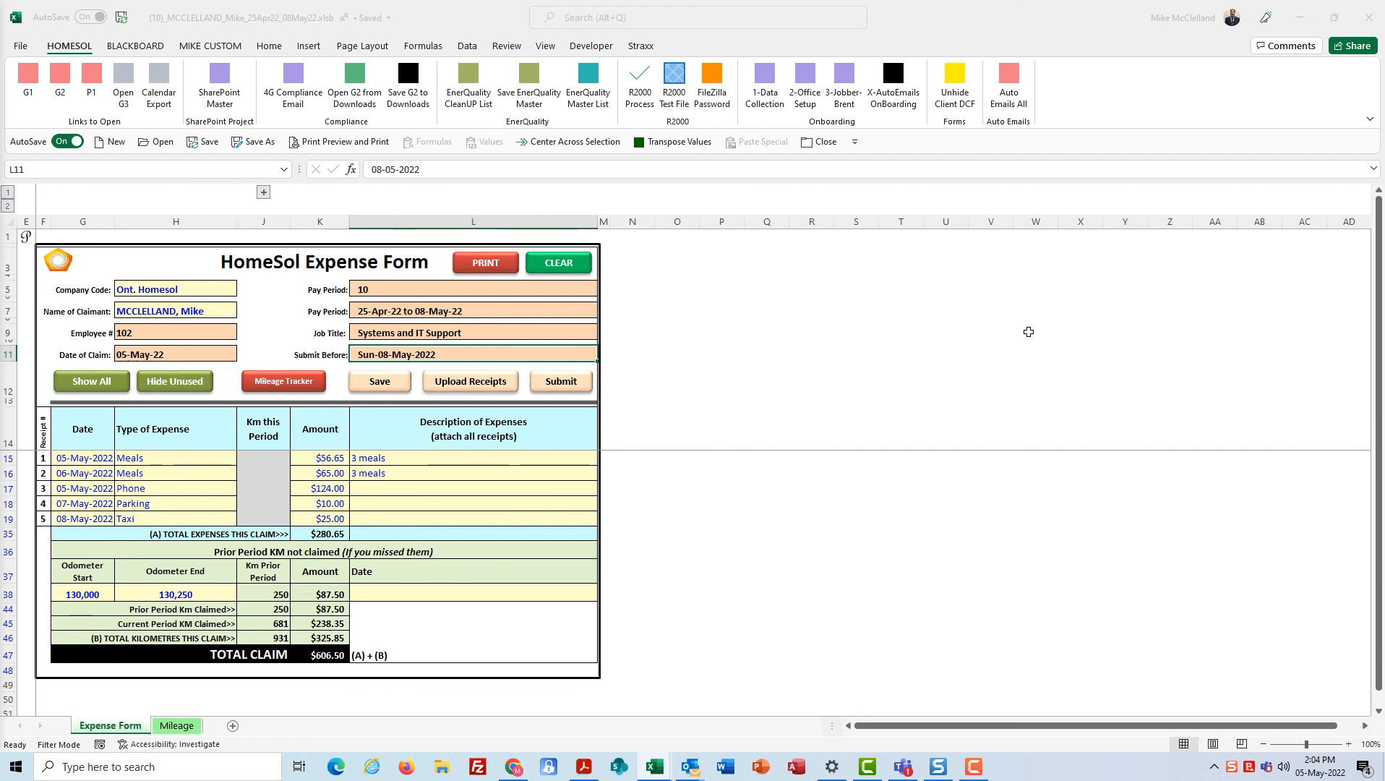
{"action": "left_click", "coordinate": [550, 387]}
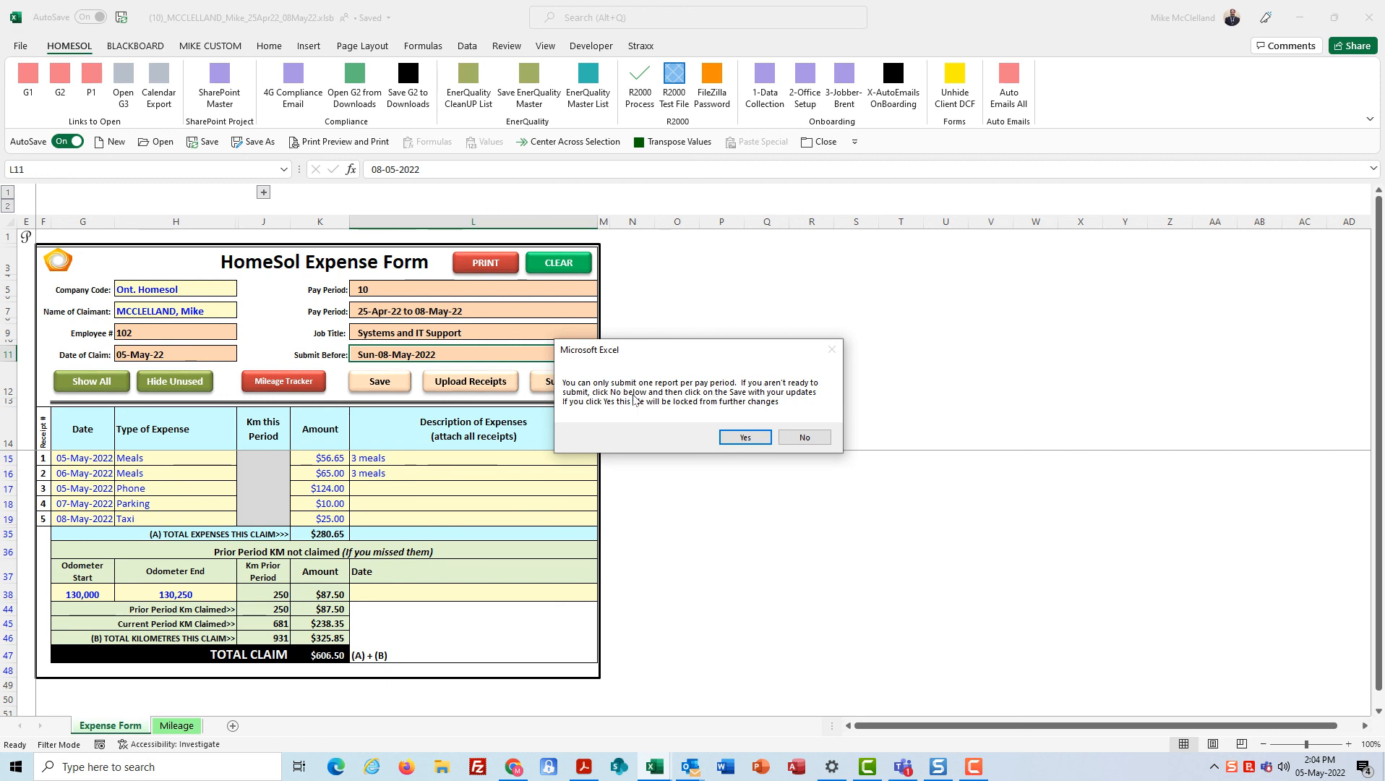
{"action": "left_click", "coordinate": [807, 438]}
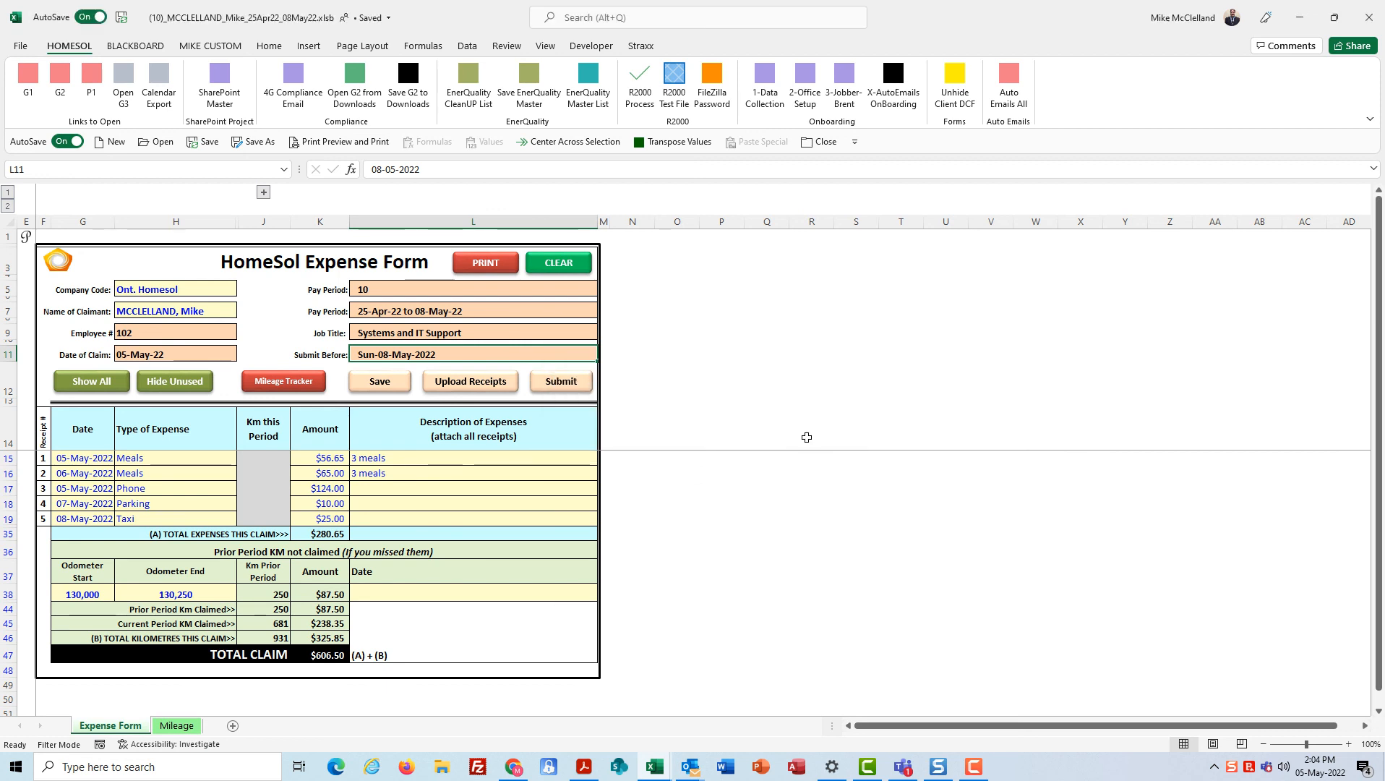
Step: Submit the expense claim for the pay period and agree to lock the file from further changes
{"action": "left_click", "coordinate": [555, 385]}
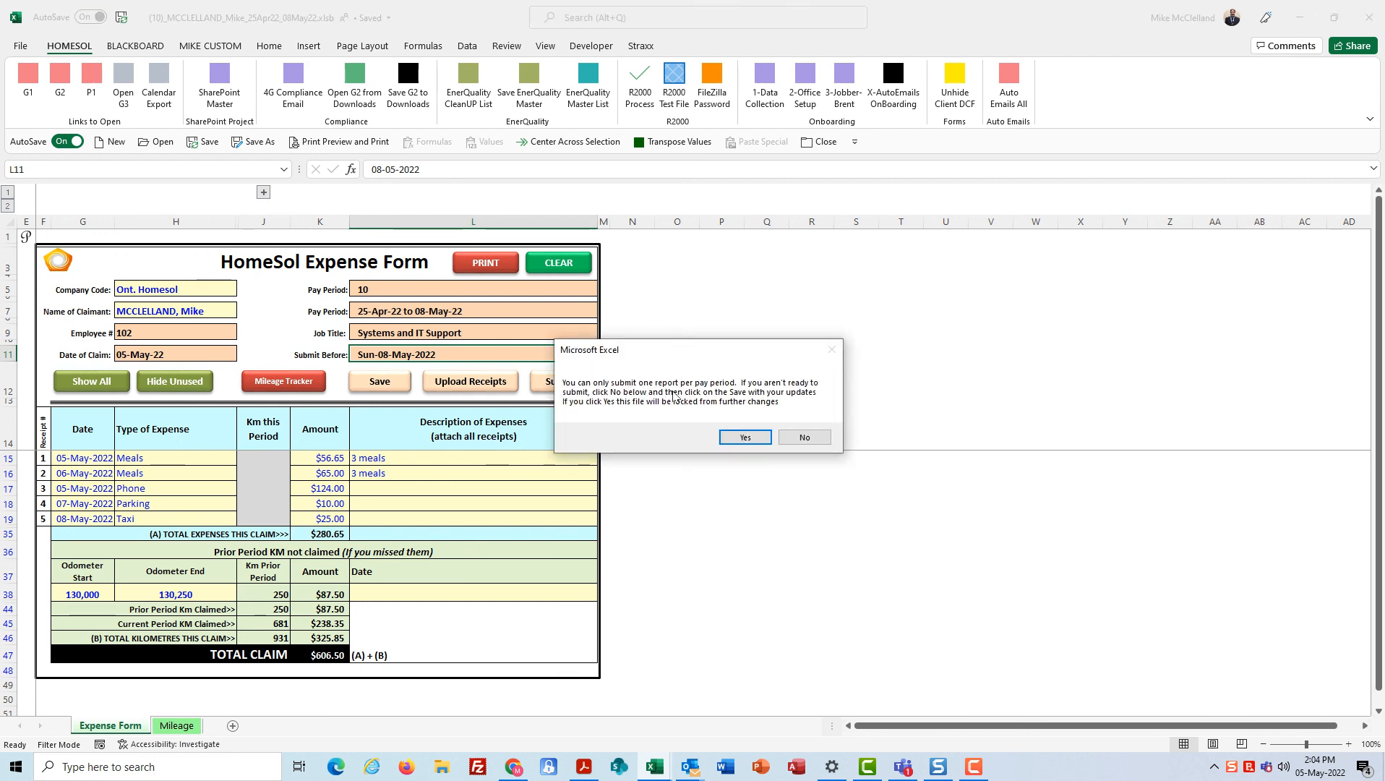
{"action": "left_click", "coordinate": [759, 437]}
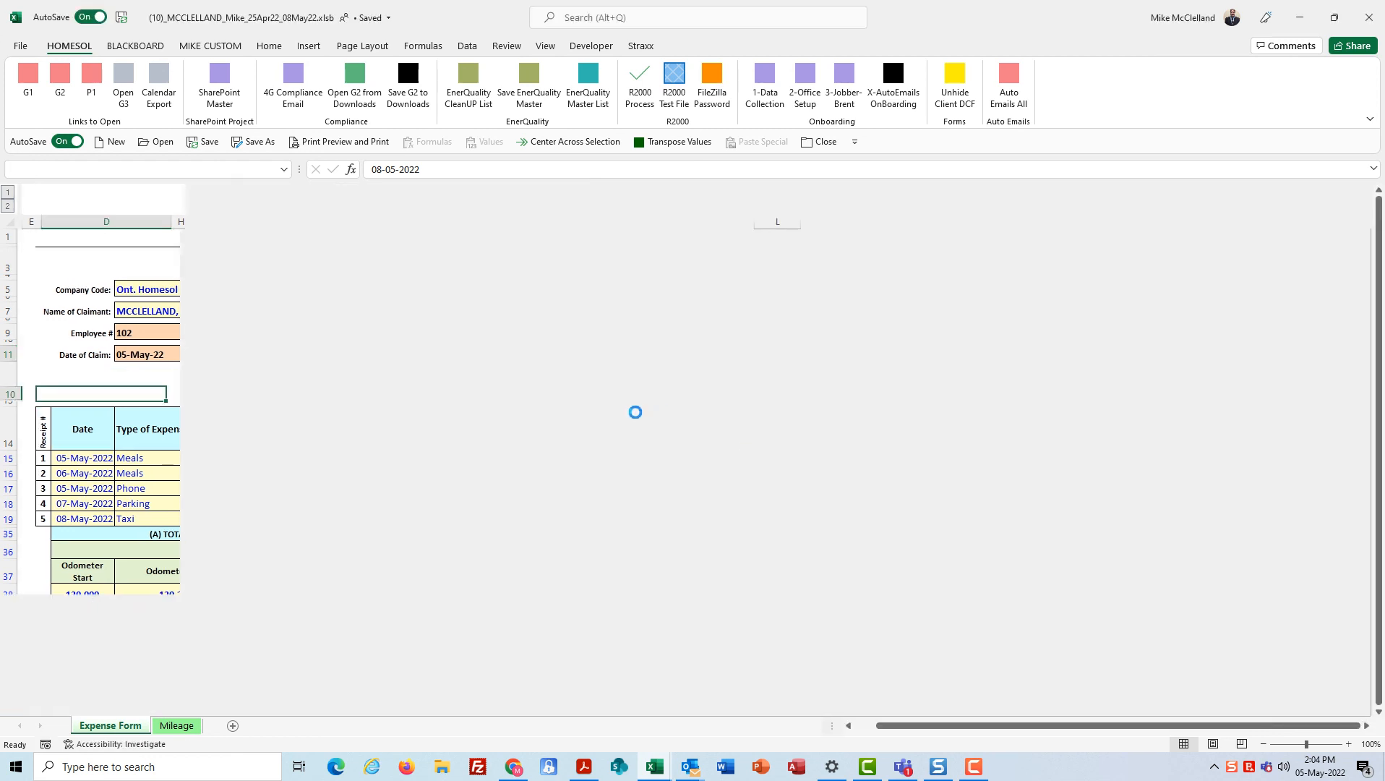